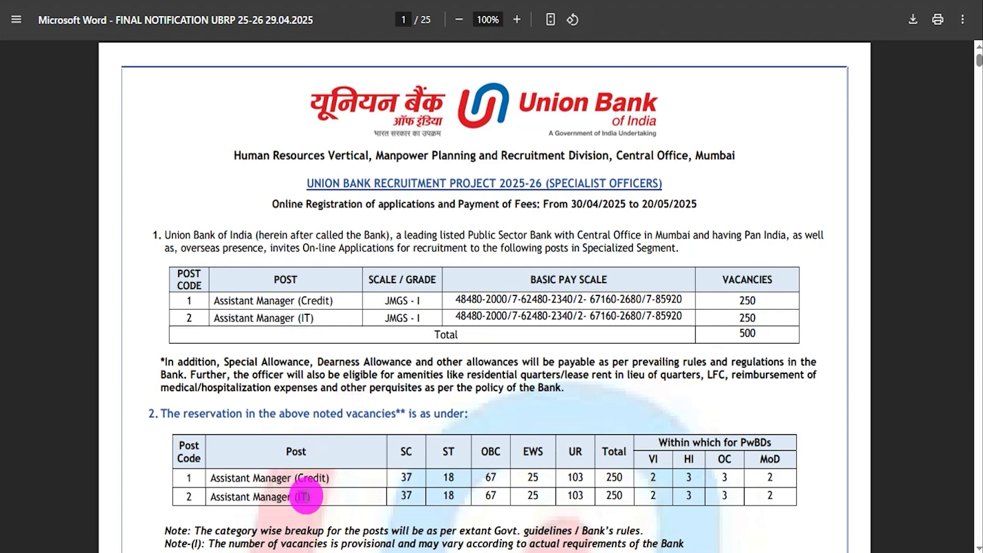
Review the vacancy reservation table and the schedule of events in the recruitment notification, marking part of the application's last date
scroll(604, 407, "down", 5)
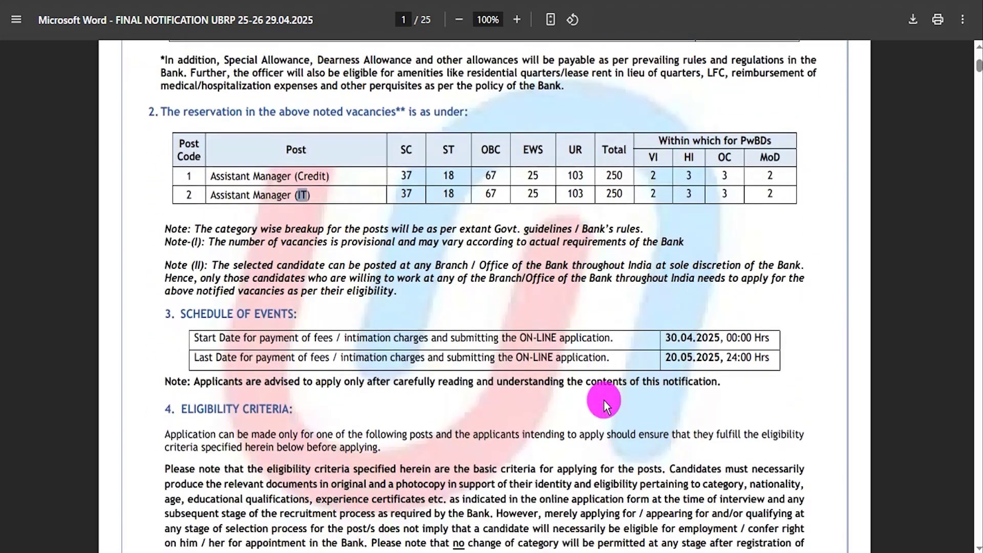
left_click_drag(594, 360, 628, 364)
left_click_drag(687, 358, 692, 356)
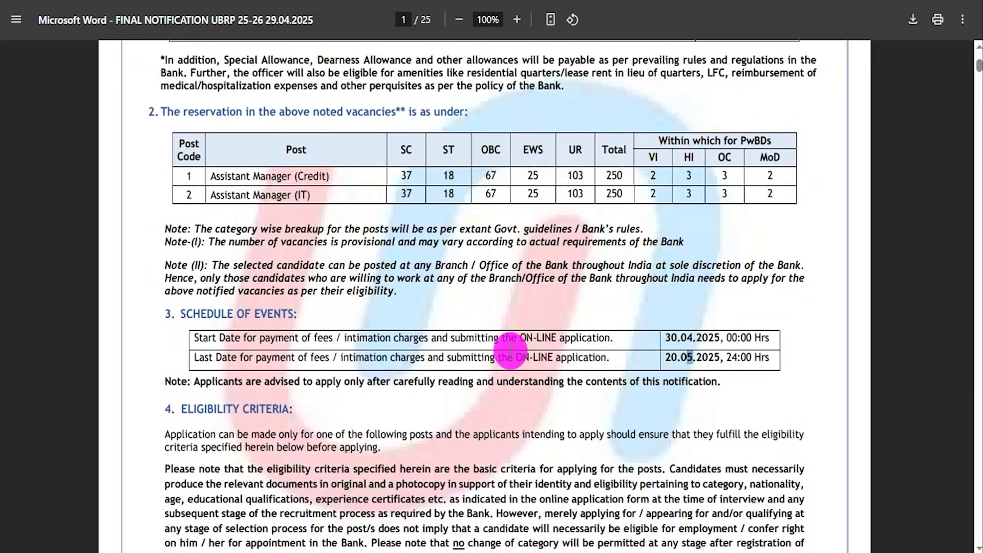
scroll(510, 351, "down", 5)
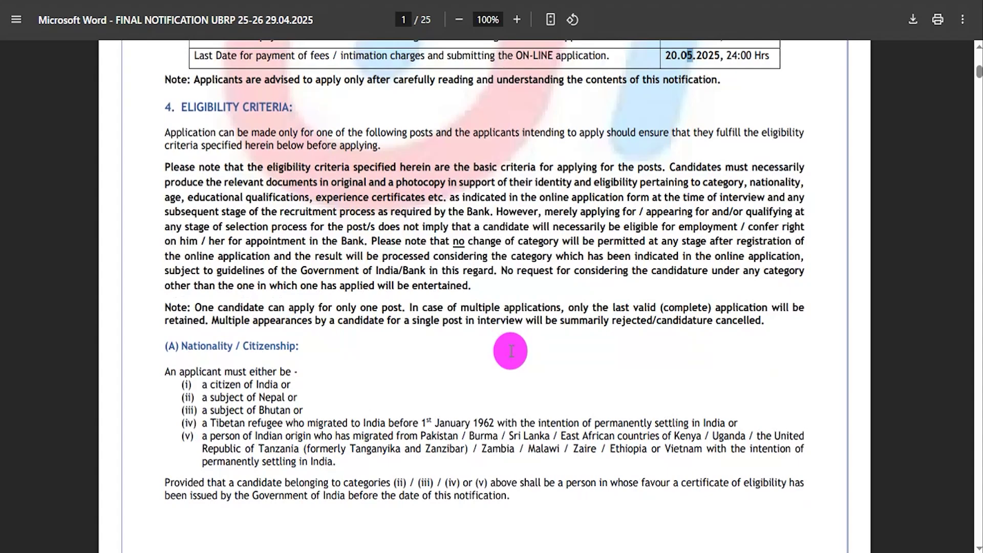
Read through the eligibility criteria, age limits, educational qualifications and notes in the notification, and return to the document's beginning
scroll(510, 351, "down", 12)
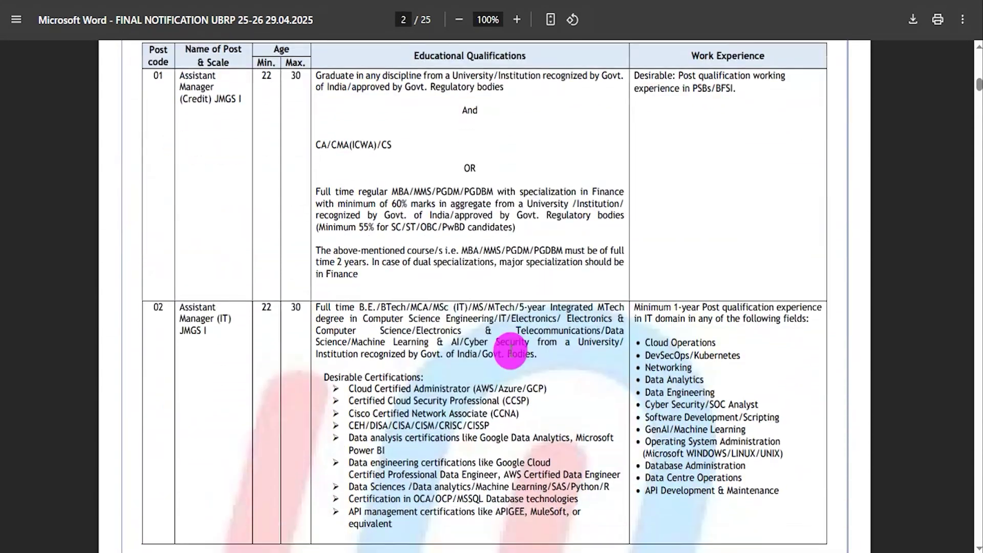
scroll(510, 350, "down", 4)
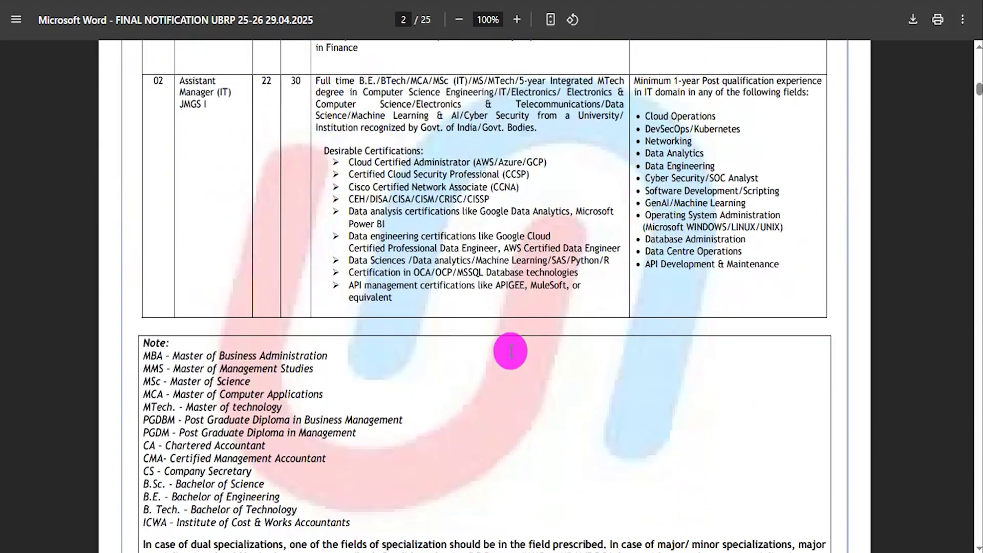
scroll(510, 350, "down", 15)
scroll(511, 350, "down", 4)
key("Home")
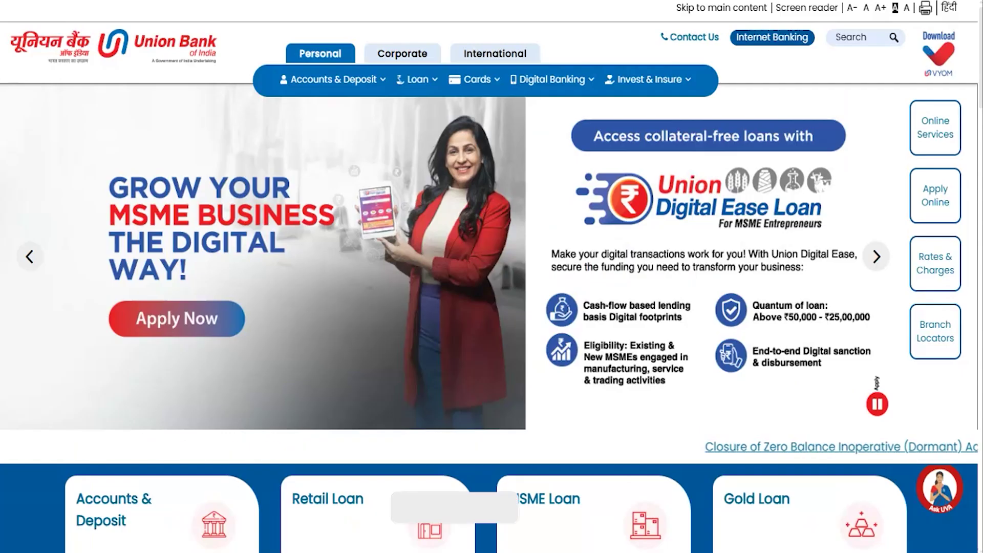
Browse through the promotional banners on the Union Bank of India home page
left_click(876, 259)
left_click(875, 262)
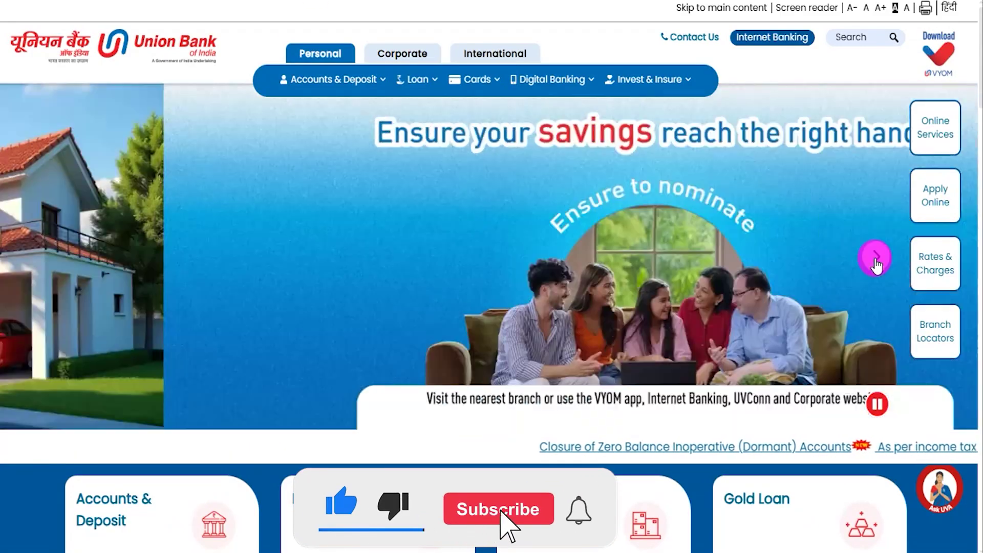
left_click(876, 262)
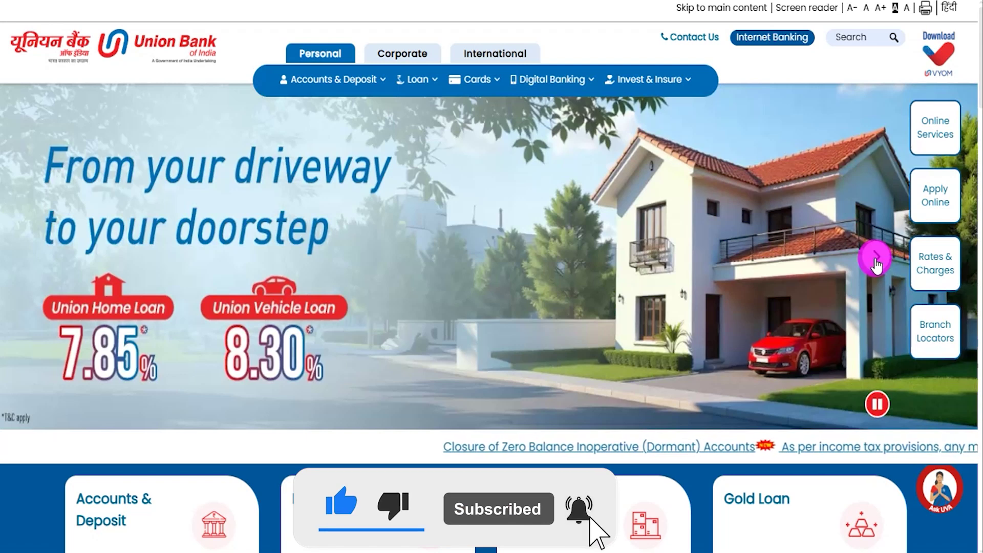
left_click(875, 259)
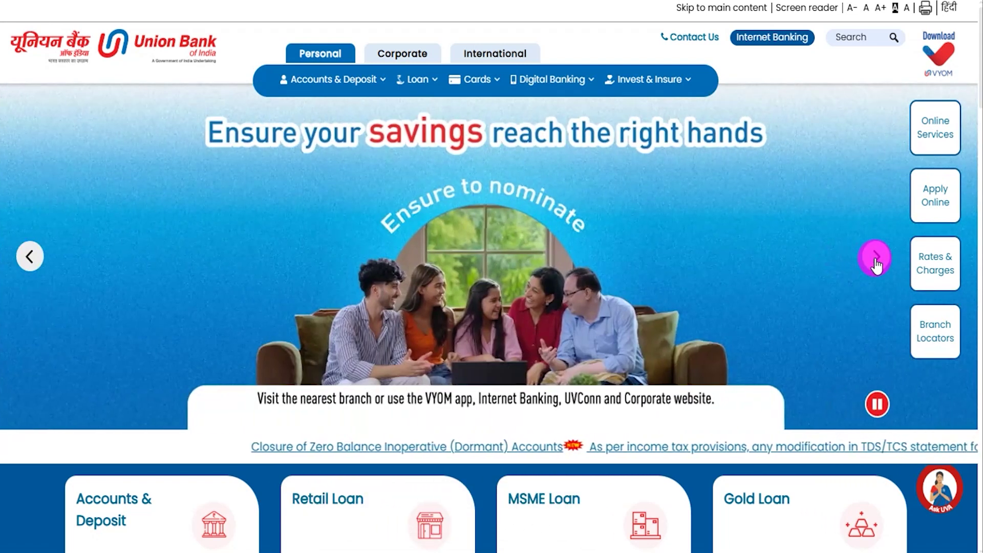
left_click(875, 258)
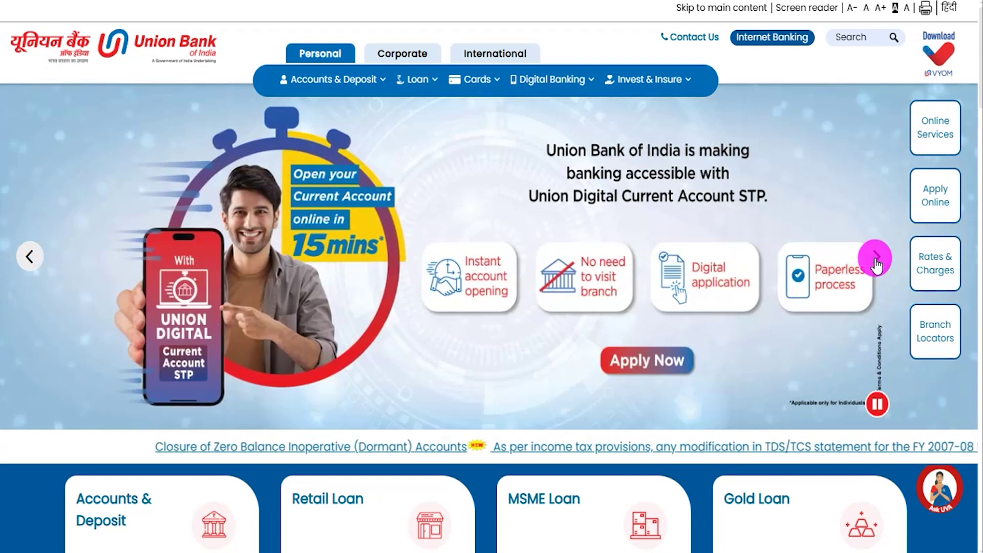
left_click(876, 258)
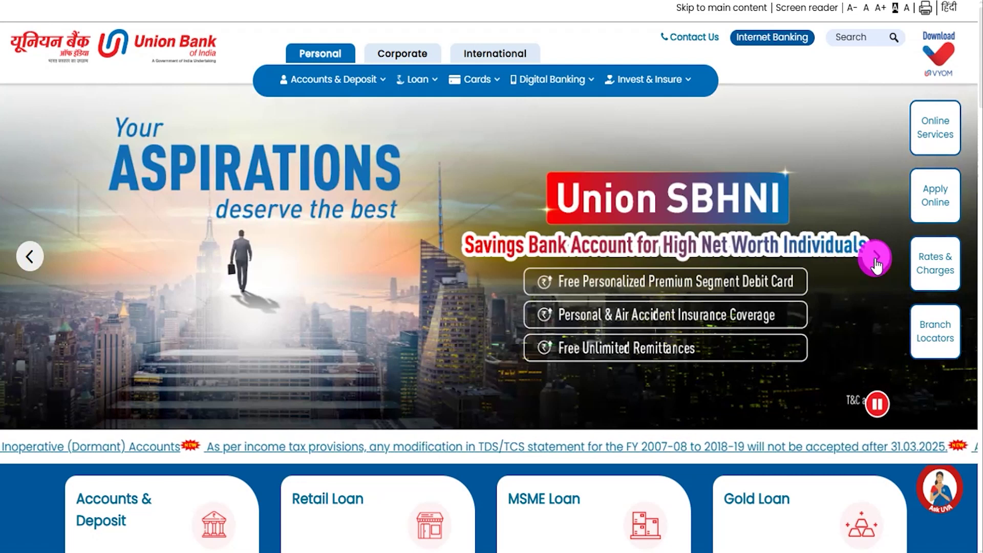
left_click(875, 258)
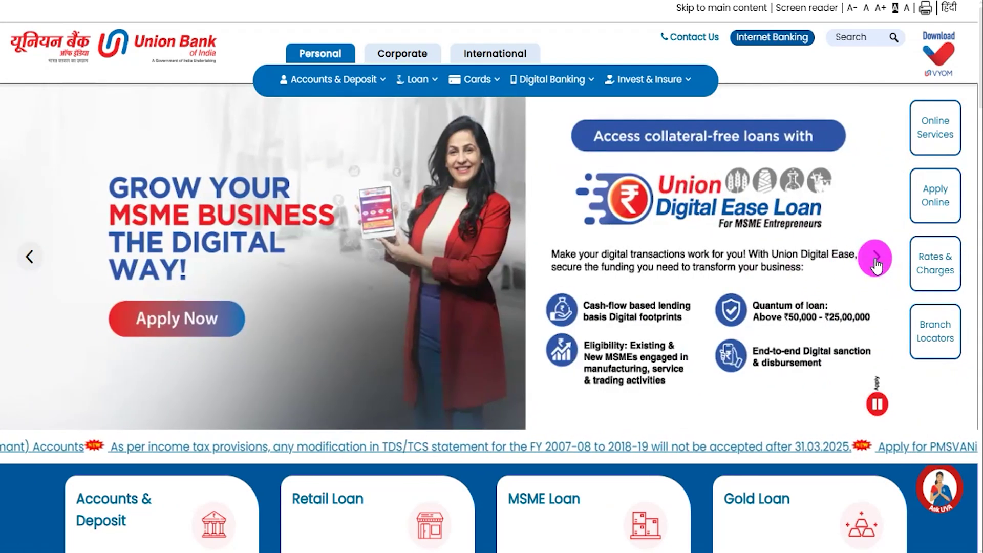
left_click(875, 258)
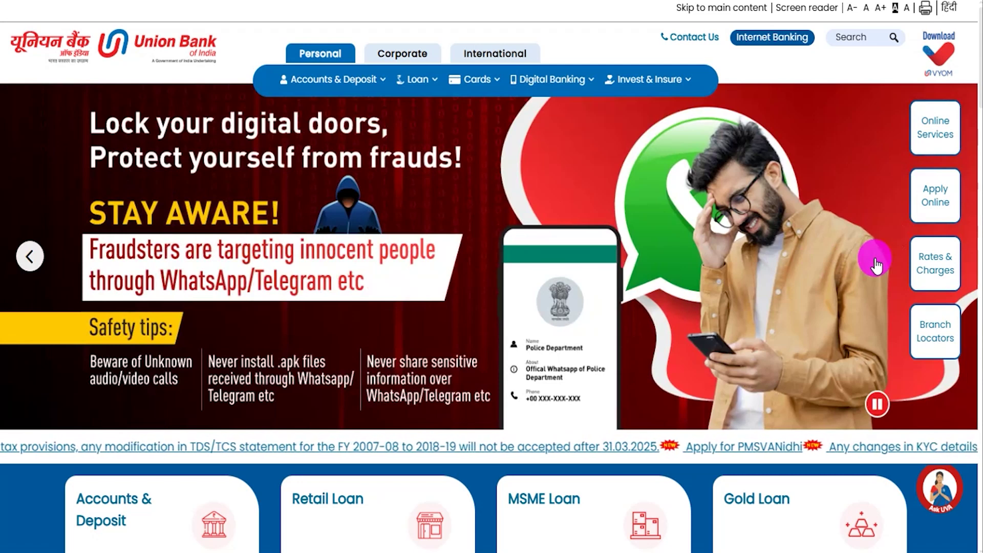
left_click(876, 259)
left_click(875, 259)
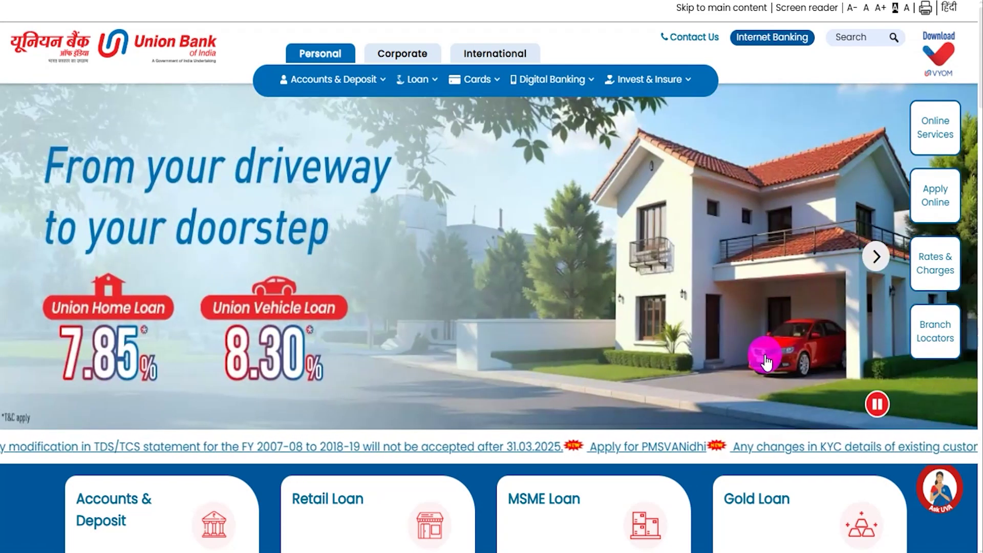
Look over the home page's Digital Banking Services, Rates & Charges and Loan Calculator sections, and return to the banner
scroll(765, 354, "down", 5)
scroll(764, 354, "down", 7)
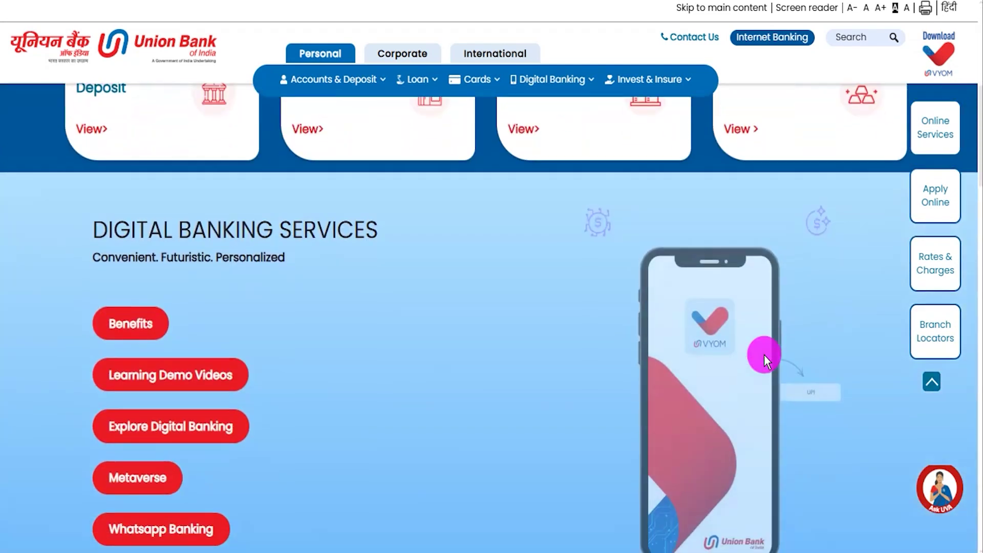
scroll(764, 355, "down", 13)
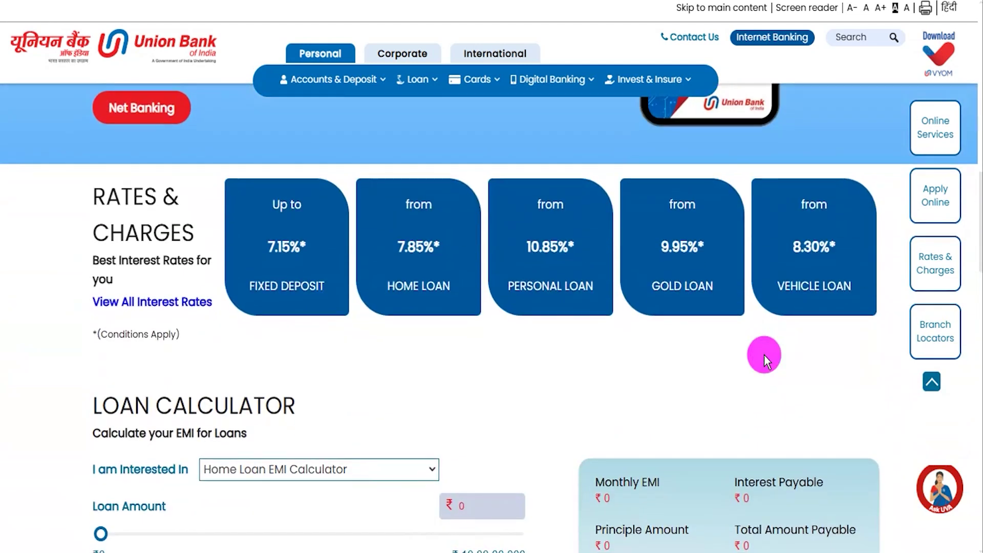
scroll(764, 355, "down", 2)
scroll(764, 354, "up", 20)
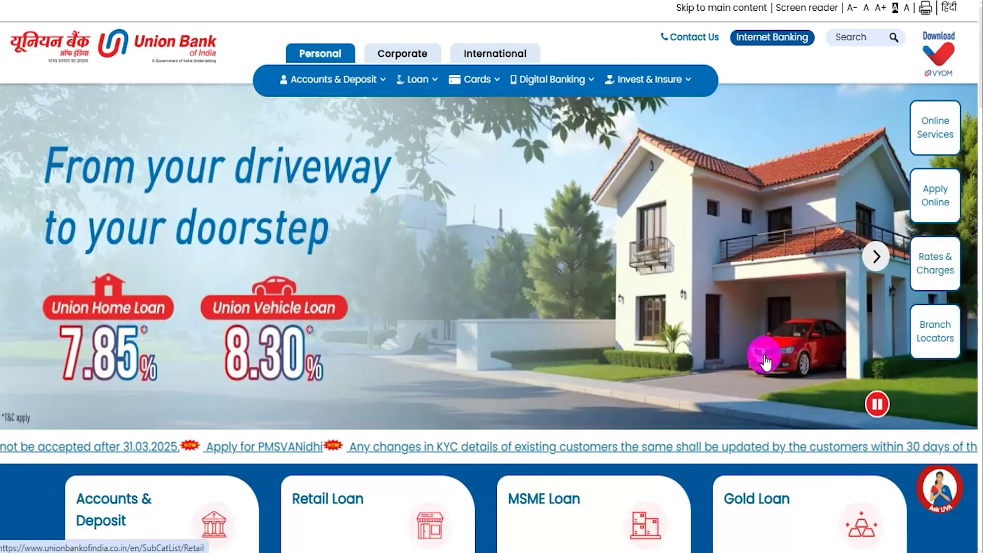
left_click(866, 260)
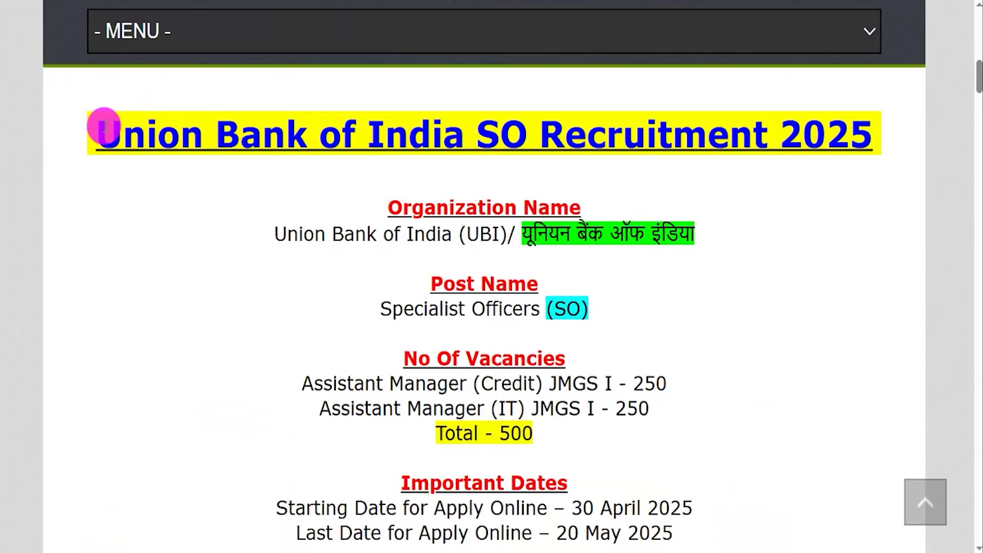
Review the SO Recruitment 2025 article's opening details, highlighting the title, organization, post name, vacancies and last application date in turn
left_click_drag(97, 130, 867, 130)
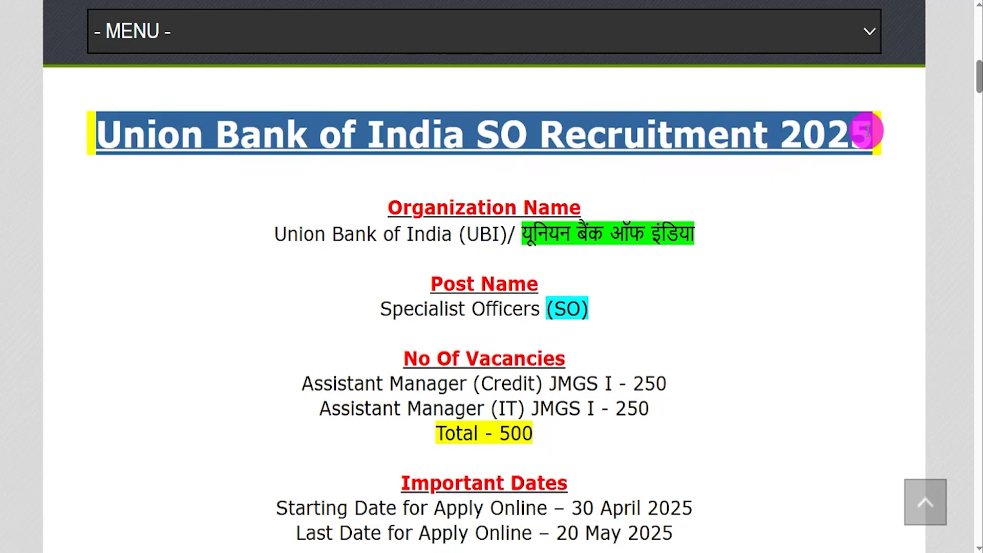
left_click_drag(288, 233, 659, 231)
left_click_drag(404, 310, 565, 311)
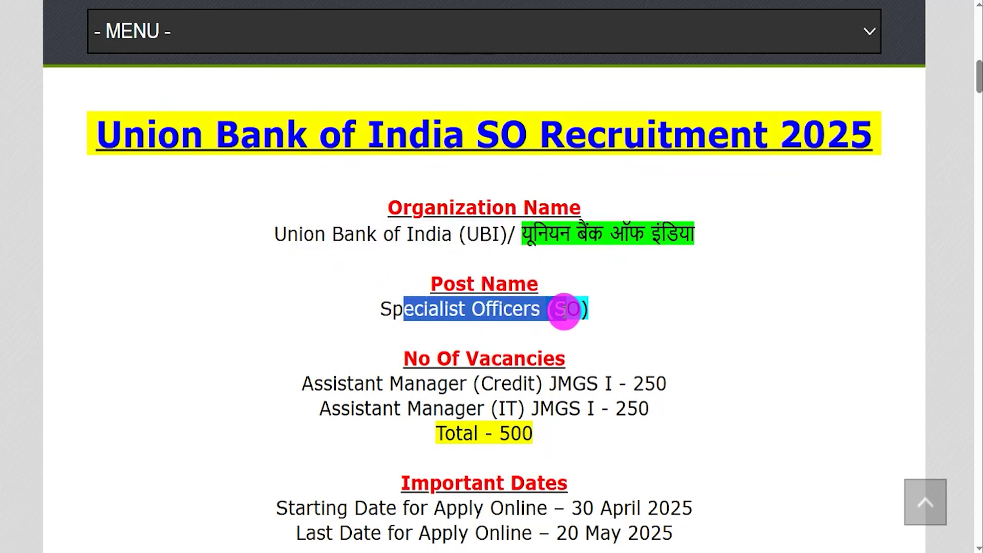
left_click_drag(323, 384, 628, 384)
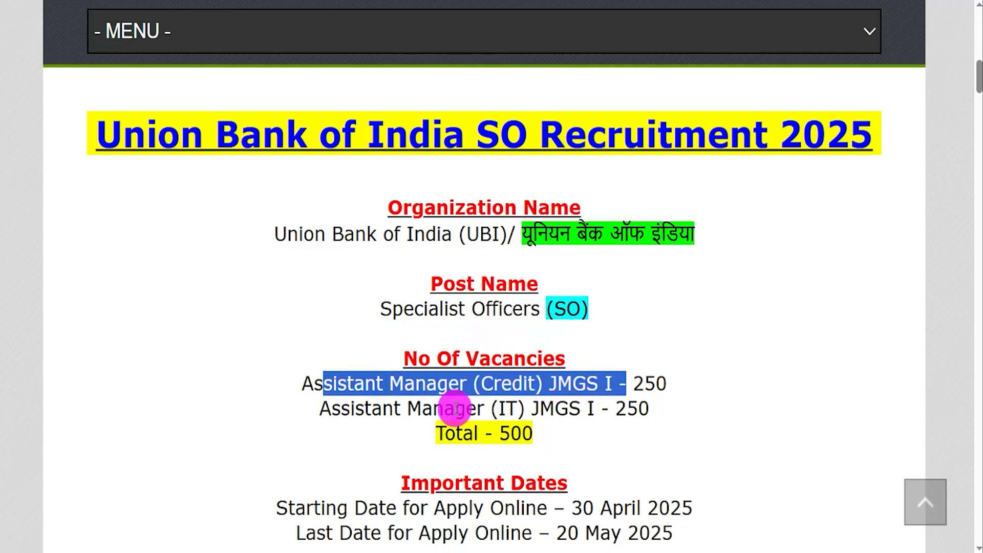
left_click_drag(351, 409, 596, 408)
left_click_drag(497, 434, 692, 450)
scroll(597, 467, "down", 1)
left_click_drag(558, 473, 672, 479)
Review the article's qualifications, age limit, fee and selection process, highlighting the apply mode and the Official Website section
scroll(671, 479, "down", 6)
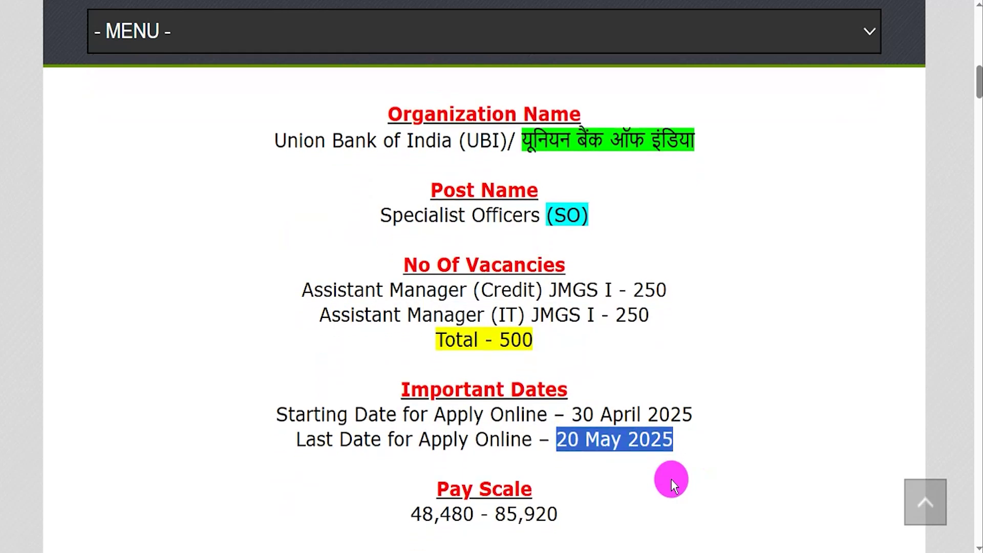
scroll(671, 479, "down", 8)
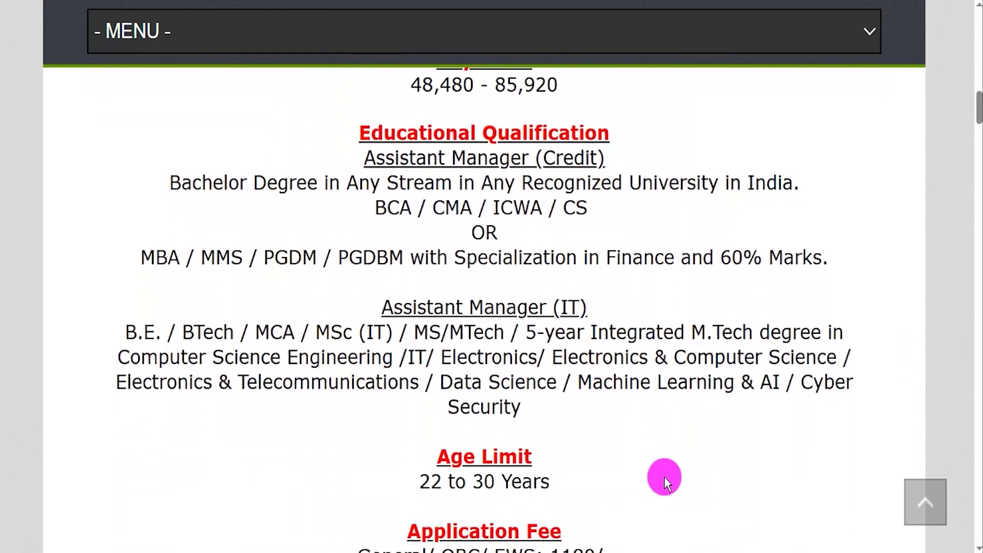
scroll(499, 438, "down", 2)
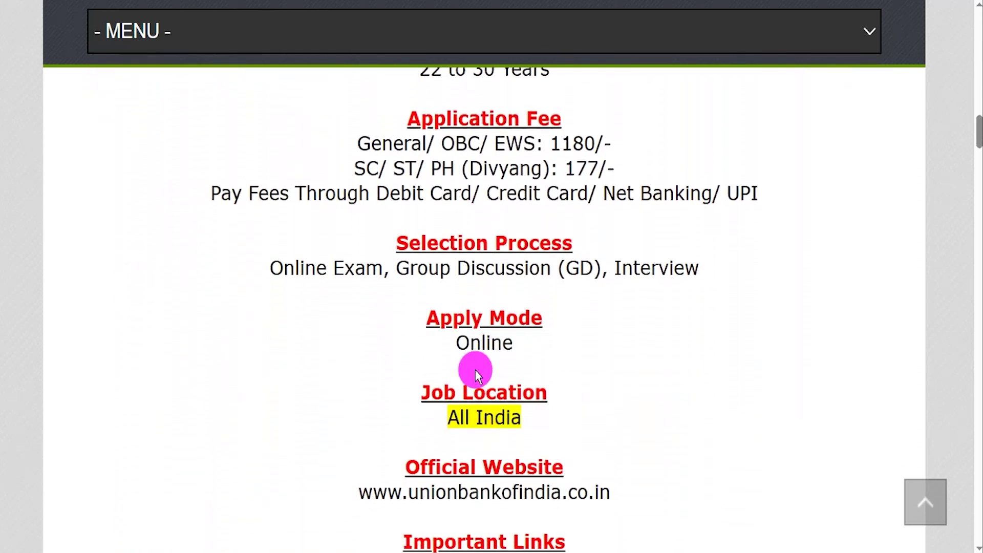
left_click_drag(457, 343, 509, 346)
scroll(494, 352, "down", 2)
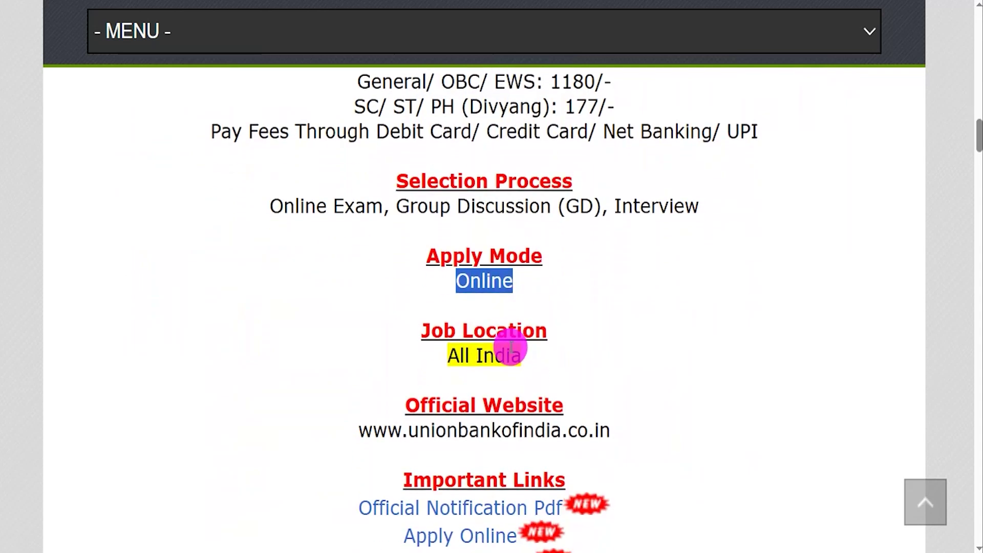
left_click_drag(404, 416, 565, 415)
left_click_drag(348, 453, 560, 448)
scroll(560, 449, "down", 1)
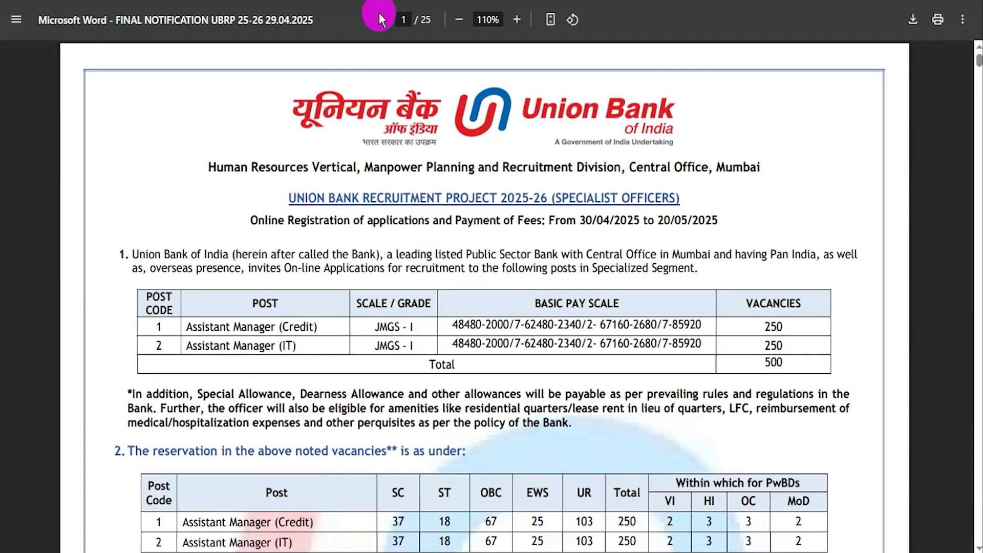
Examine the notification's first page, highlighting the registration line, the Assistant Manager (Credit) post and its total vacancies
left_click_drag(395, 255, 552, 255)
left_click_drag(419, 221, 525, 220)
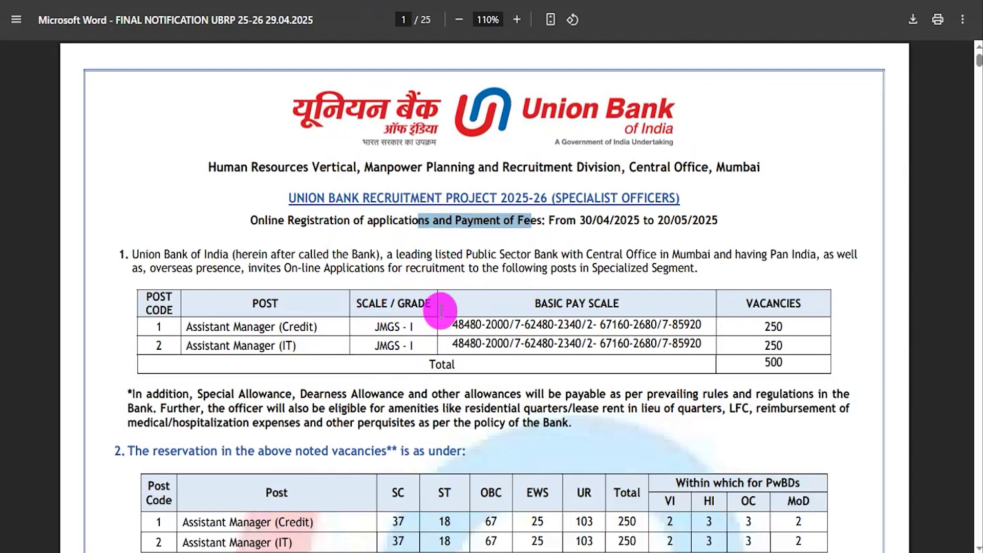
scroll(440, 311, "down", 2)
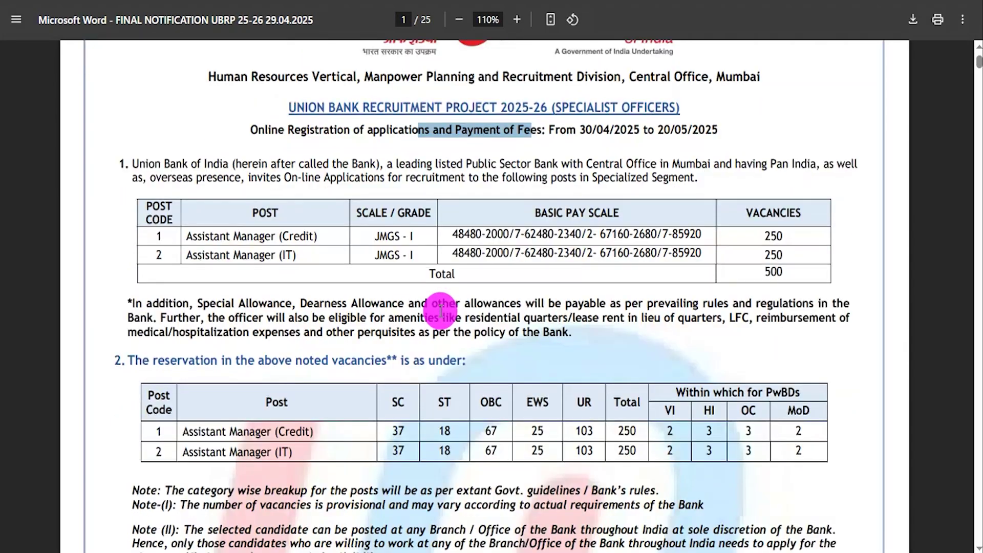
left_click_drag(198, 236, 324, 246)
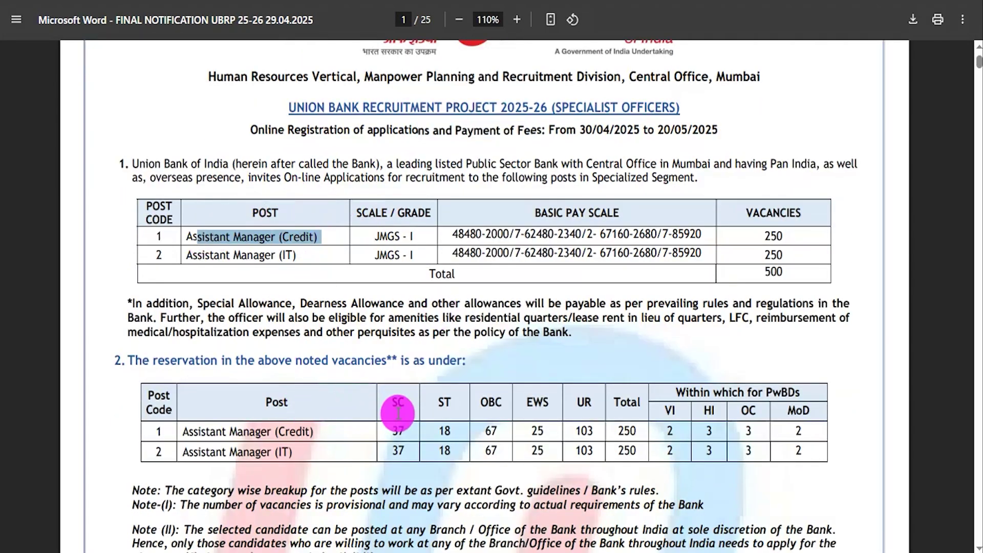
left_click(645, 428)
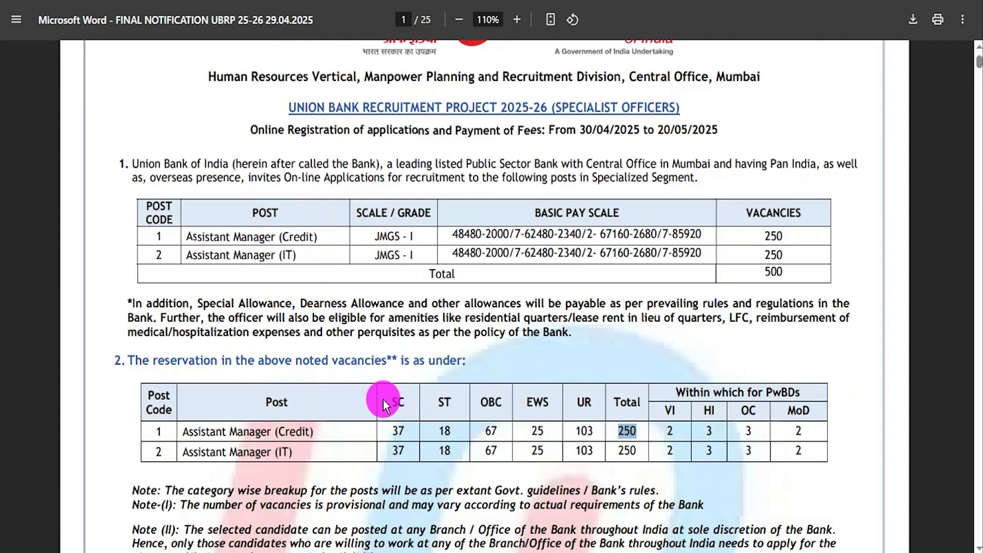
Review the schedule of events and section (B) of the notification, highlighting the section title and the Work Experience column heading
scroll(567, 406, "down", 15)
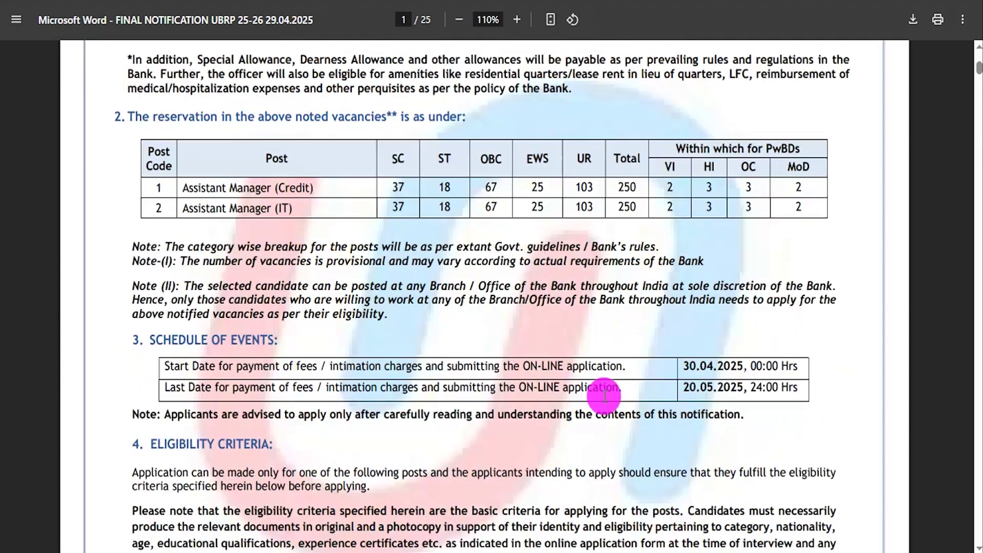
scroll(507, 305, "down", 4)
left_click_drag(203, 236, 542, 241)
left_click_drag(711, 245, 792, 246)
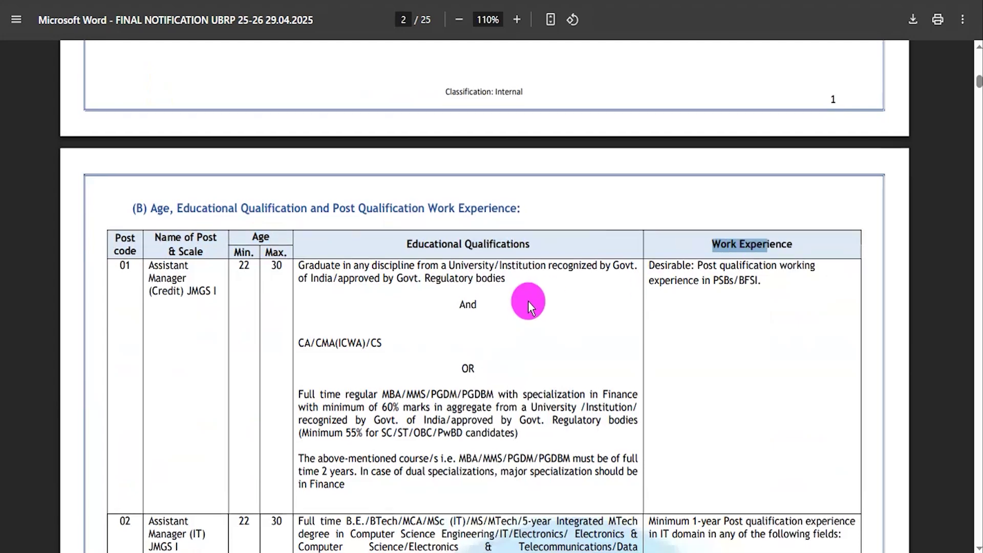
Read the qualification and work experience requirements for both Assistant Manager posts and the cut-off dates for eligibility
scroll(528, 300, "down", 7)
scroll(527, 300, "up", 6)
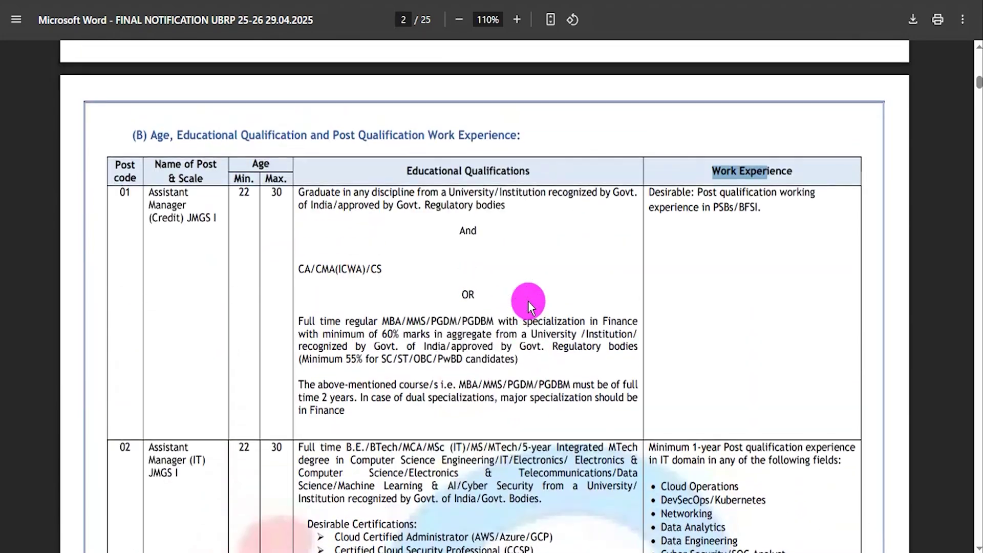
scroll(527, 300, "down", 6)
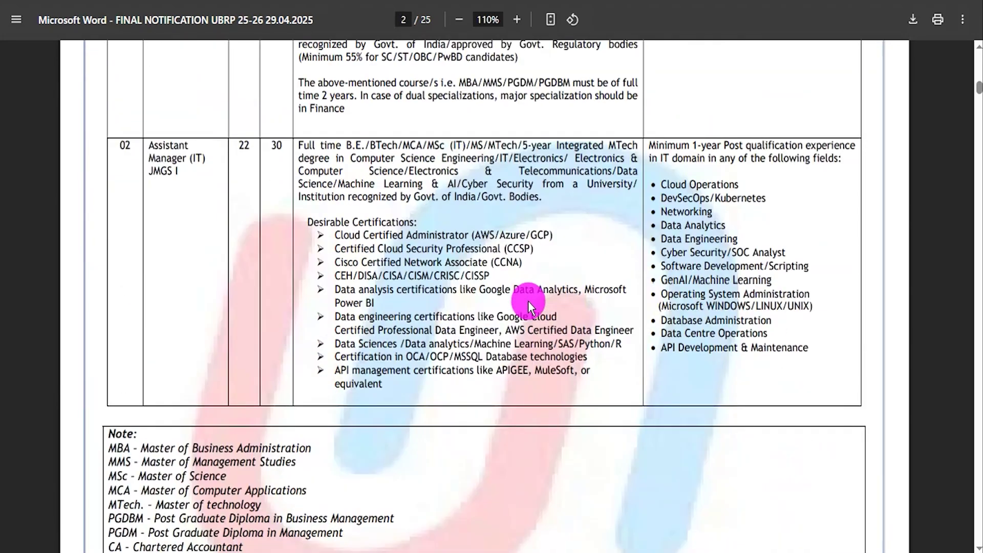
scroll(527, 300, "down", 5)
scroll(528, 300, "down", 8)
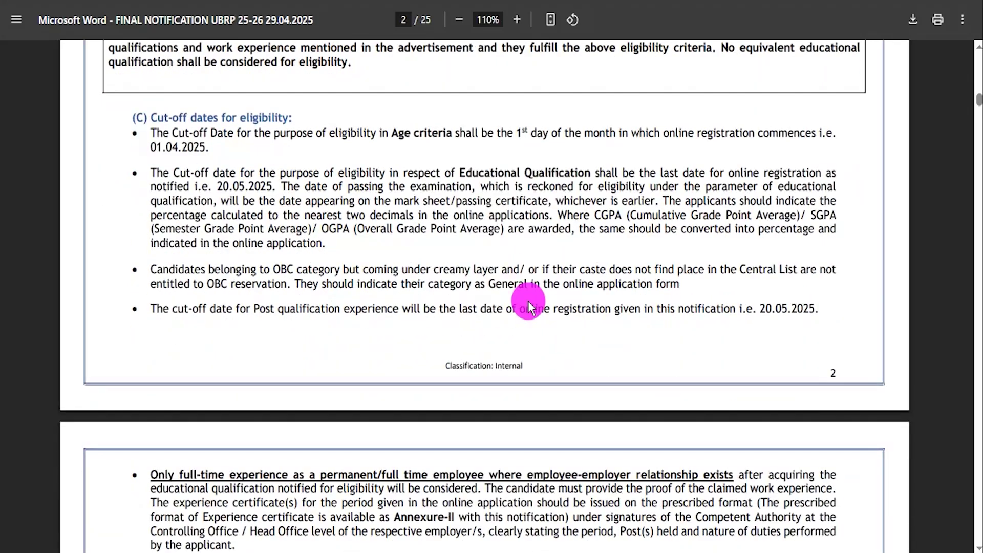
View the notification's upper age limit relaxation table, and highlight the Apply Online link in the summary article
scroll(528, 300, "down", 6)
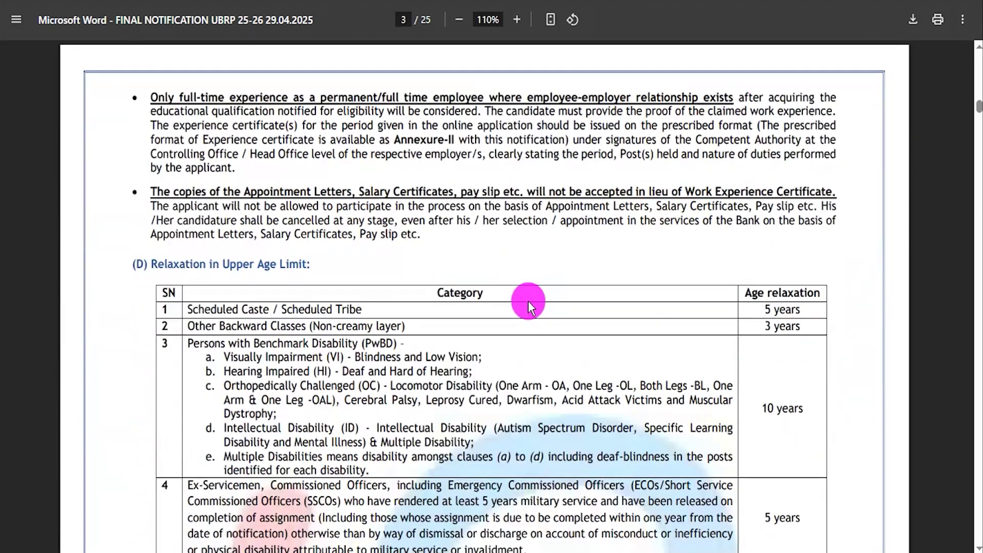
key("Home")
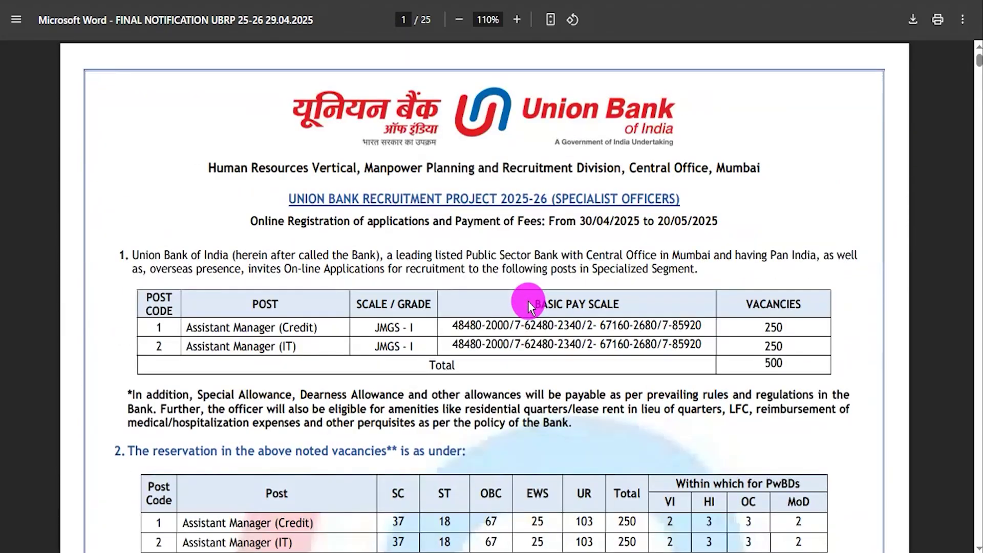
key("ctrl+Tab")
left_click_drag(388, 447, 516, 448)
left_click_drag(368, 446, 516, 448)
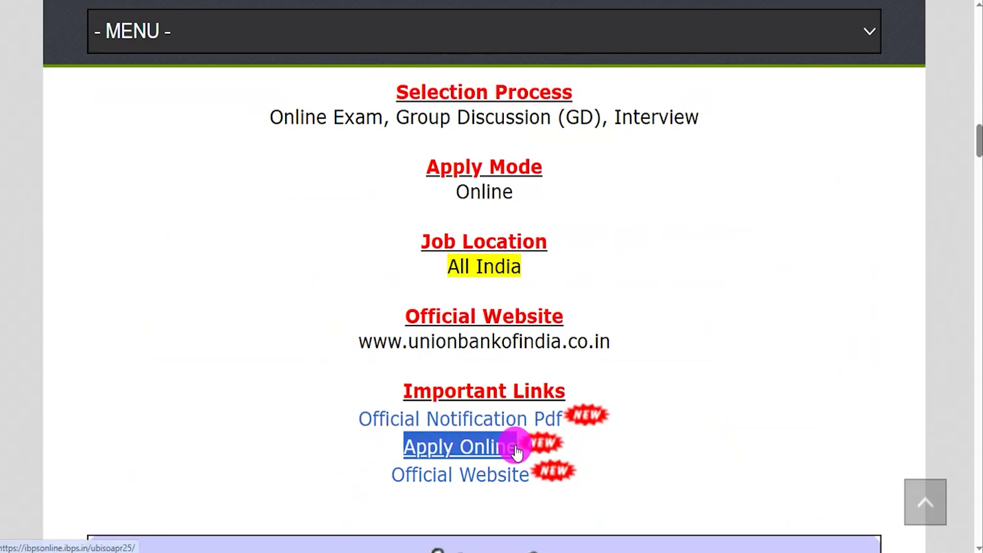
On the application portal, mark the registered candidates' login fields and Submit, and draw an arrow to the new registration link
key("ctrl+Tab")
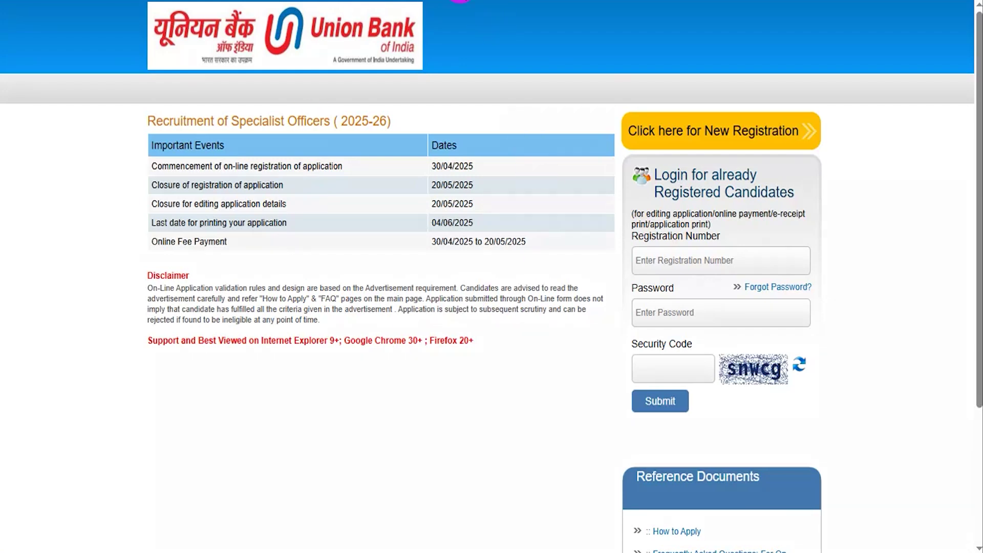
left_click_drag(762, 264, 787, 238)
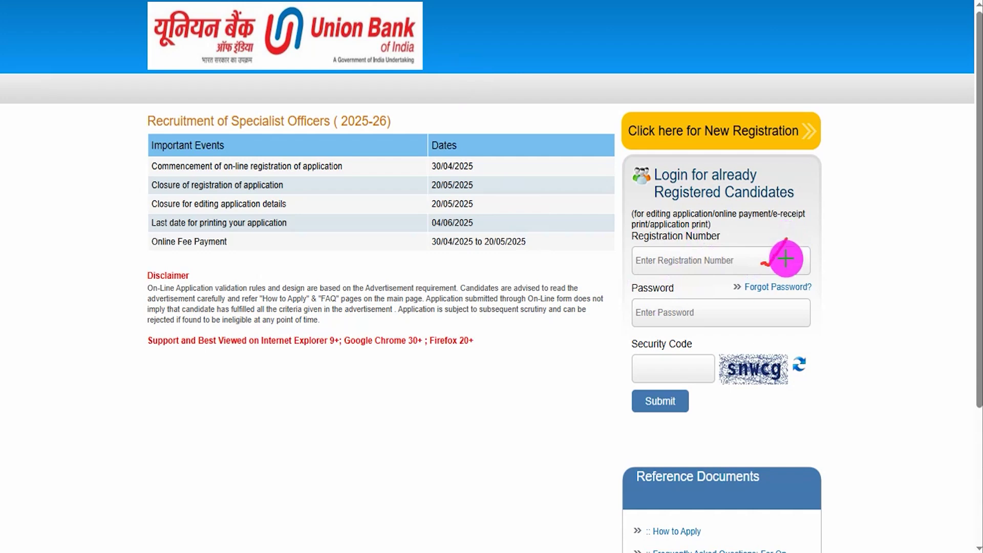
left_click_drag(736, 382, 779, 380)
left_click_drag(702, 363, 712, 339)
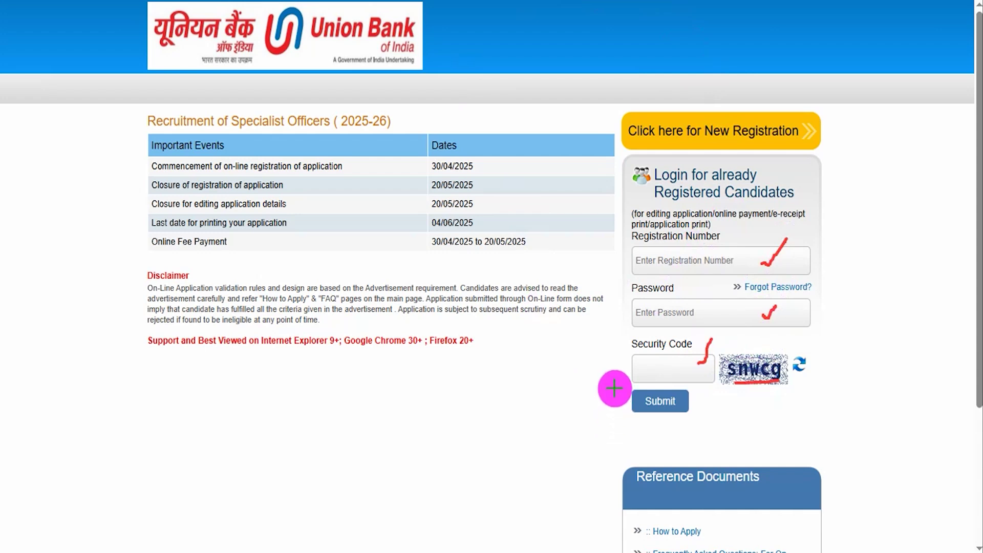
mouse_move(668, 387)
left_mouse_down()
mouse_move(700, 402)
mouse_move(702, 419)
left_mouse_up()
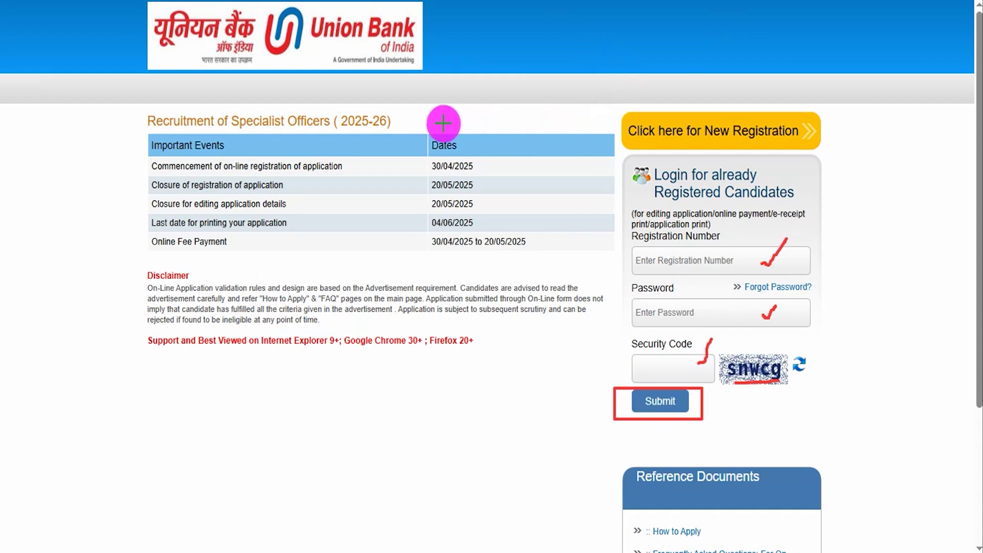
left_click_drag(431, 122, 624, 133)
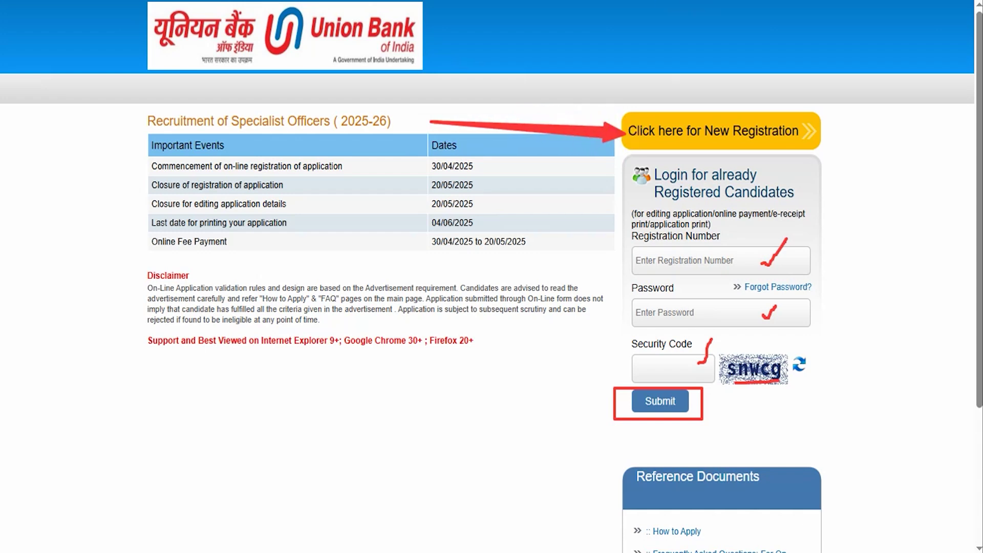
Open the new registration form and tick-mark the first, middle and last name fields with their confirmations, underlining Middle Name and Last Name
key("Escape")
left_click(733, 139)
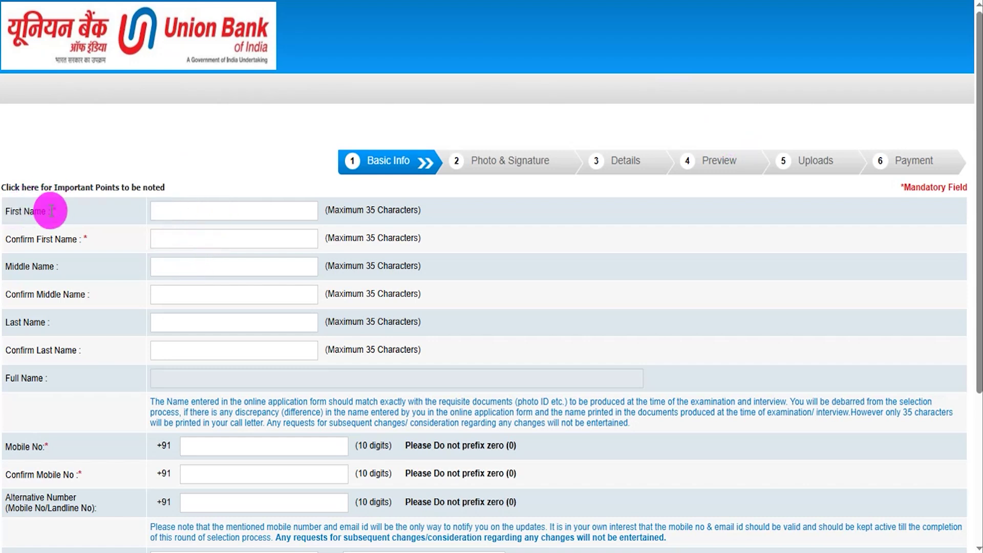
left_click_drag(297, 212, 332, 173)
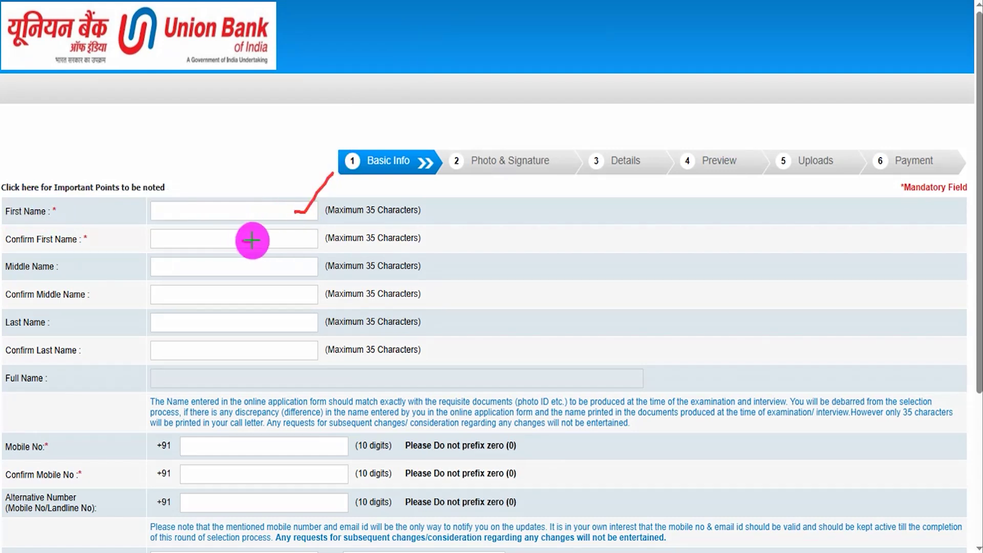
left_click_drag(242, 242, 264, 226)
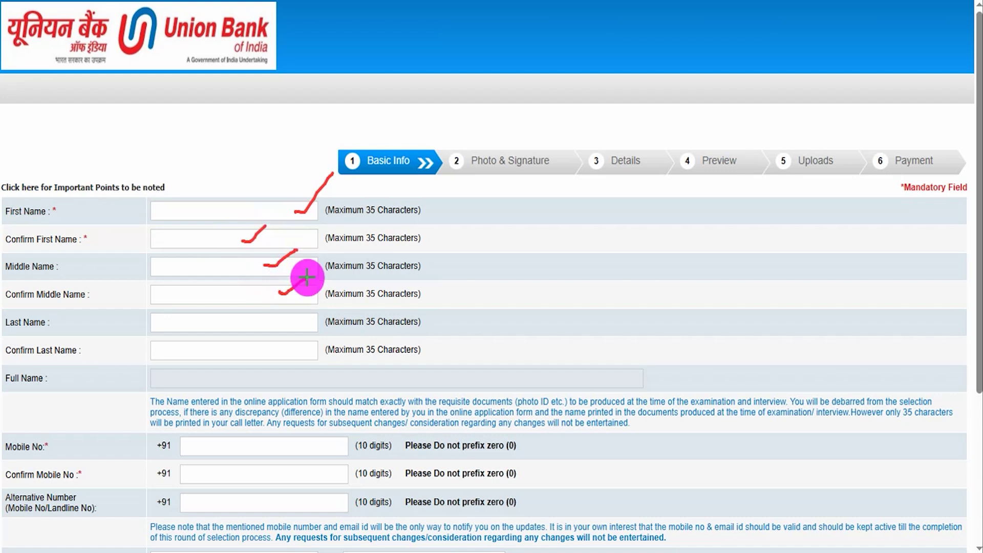
left_click_drag(291, 325, 314, 307)
left_click_drag(292, 347, 329, 329)
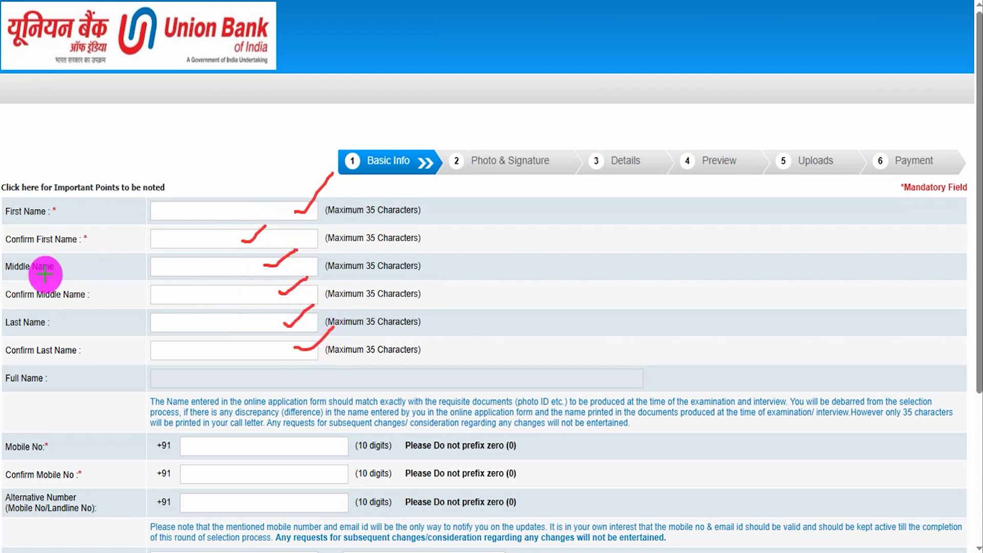
left_click_drag(23, 329, 42, 330)
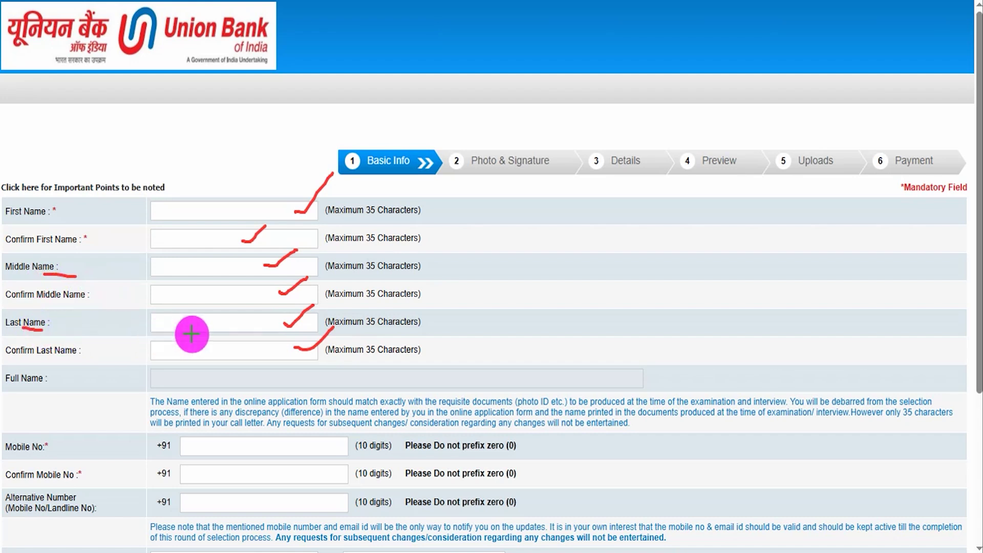
key("Escape")
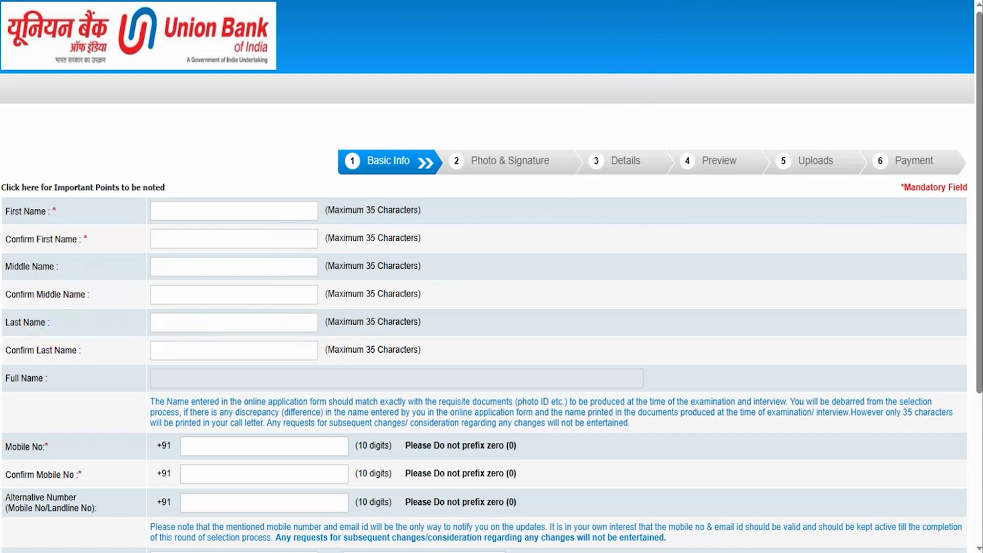
Tick-mark the mobile, alternative number, email and security code fields of the registration form, and draw an arrow to Save & Next
scroll(259, 384, "down", 4)
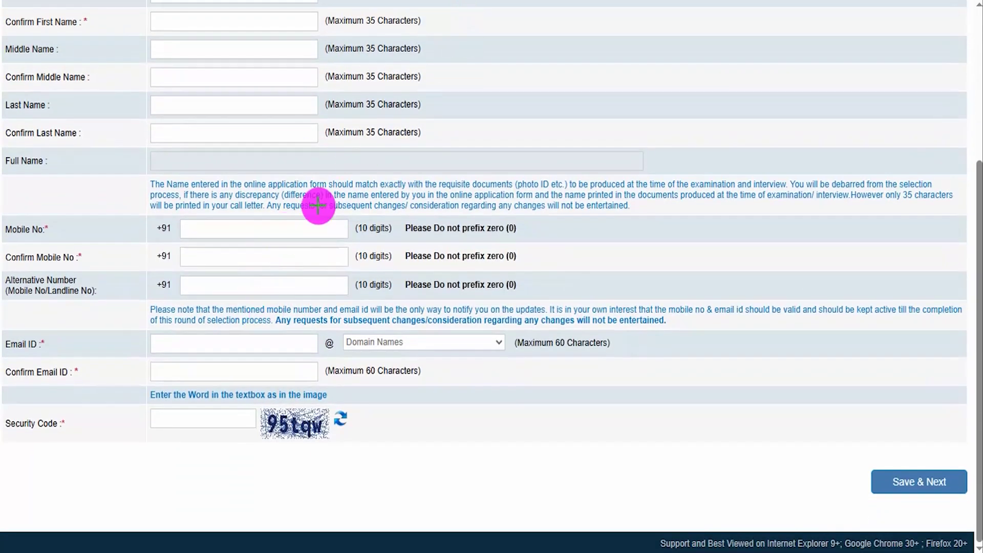
left_click_drag(308, 231, 348, 194)
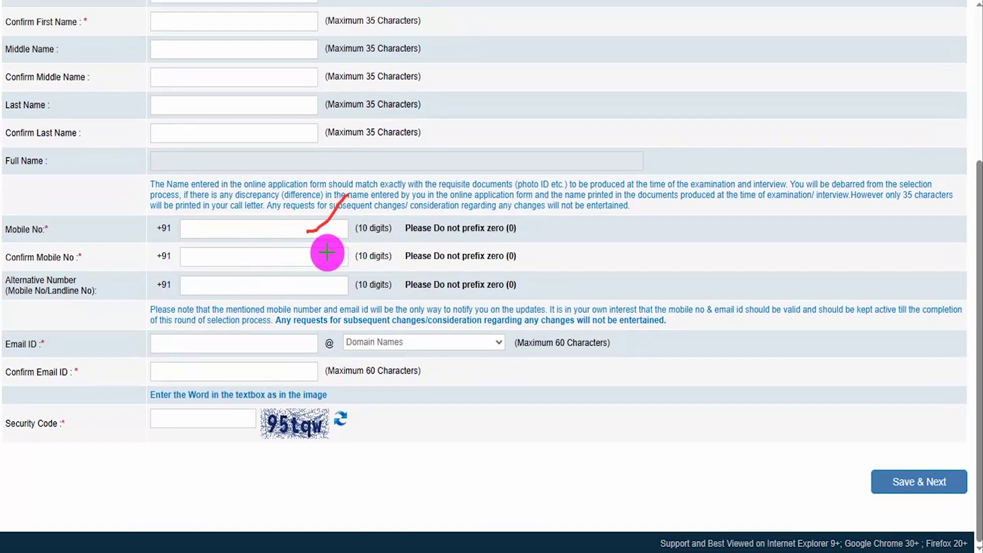
left_click_drag(327, 255, 364, 237)
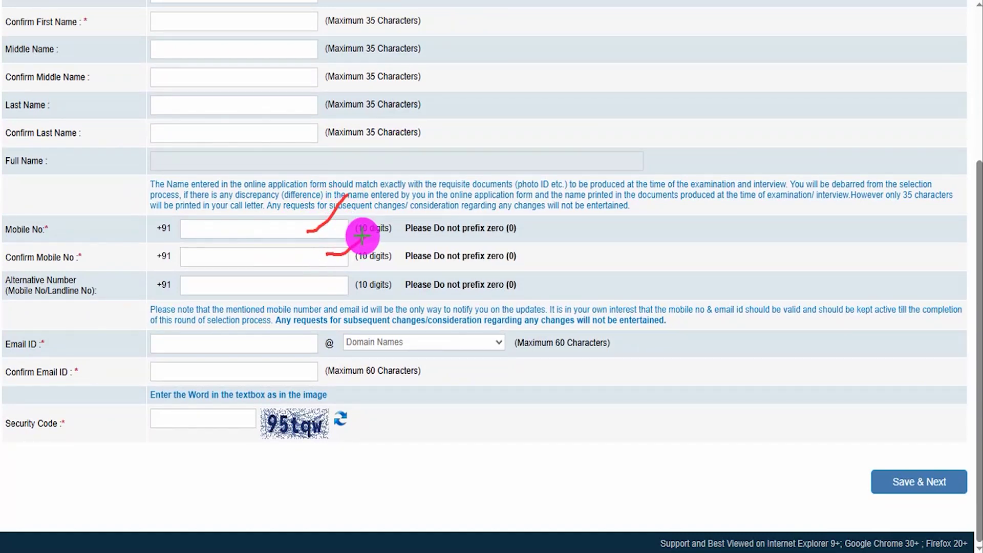
left_click_drag(236, 289, 271, 268)
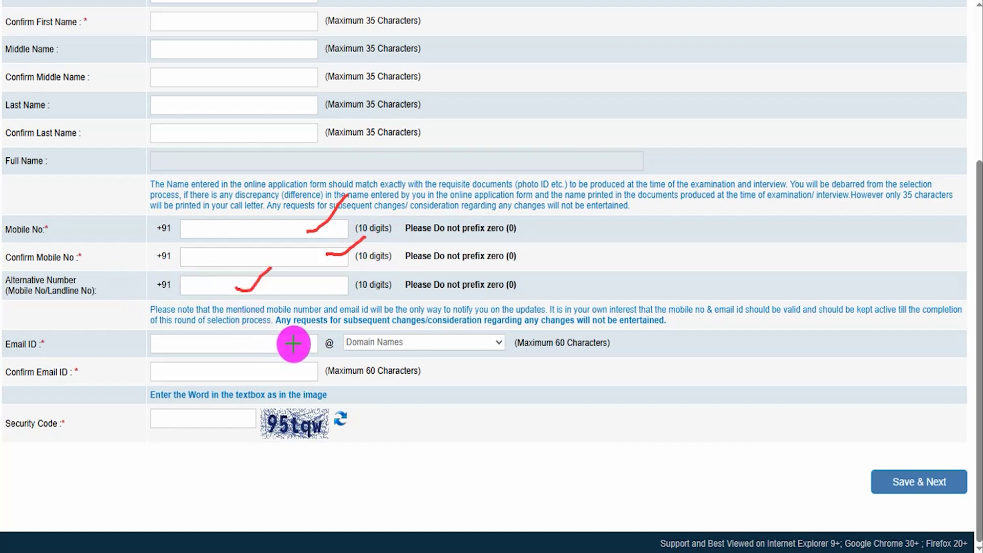
left_click_drag(294, 342, 329, 314)
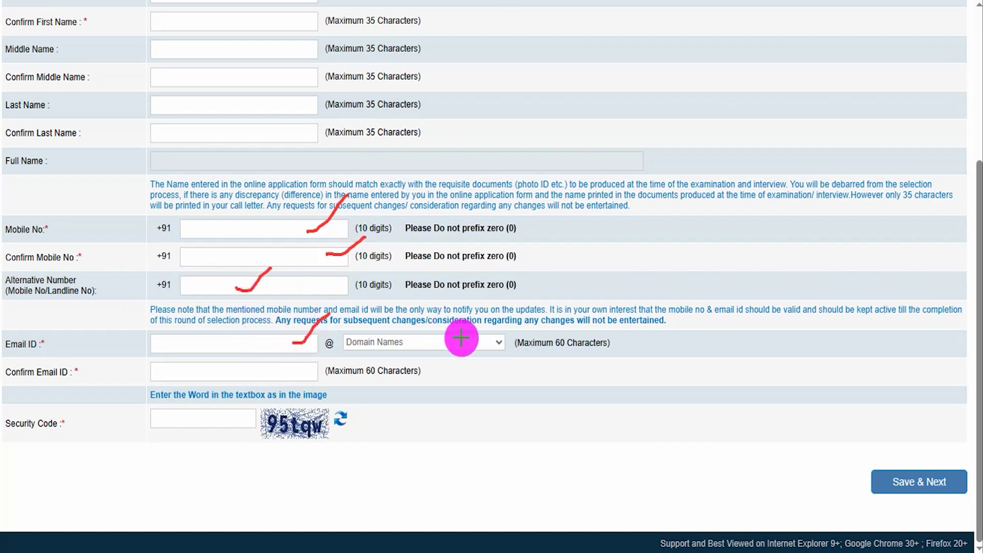
left_click_drag(473, 342, 497, 321)
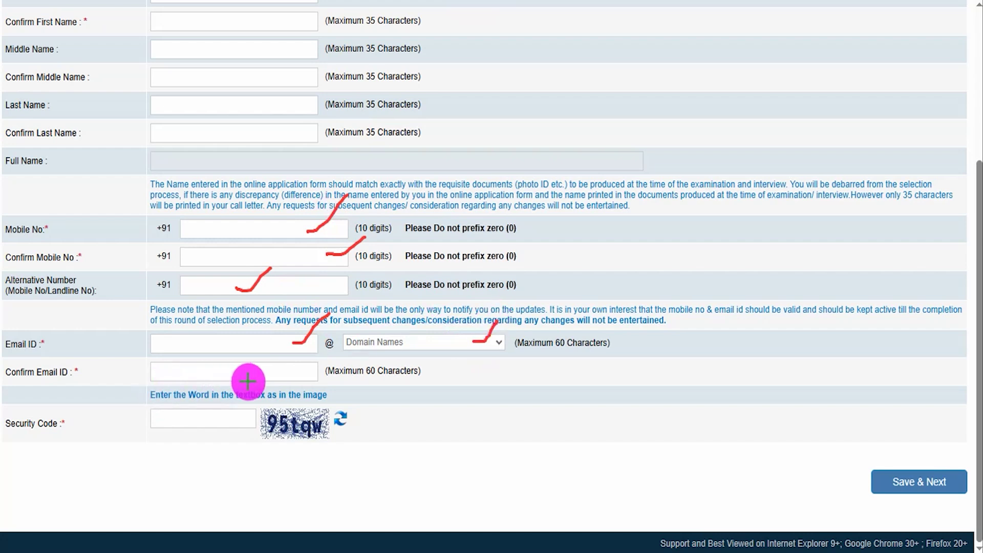
left_click_drag(254, 373, 278, 352)
left_click_drag(275, 439, 334, 436)
left_click_drag(220, 419, 248, 394)
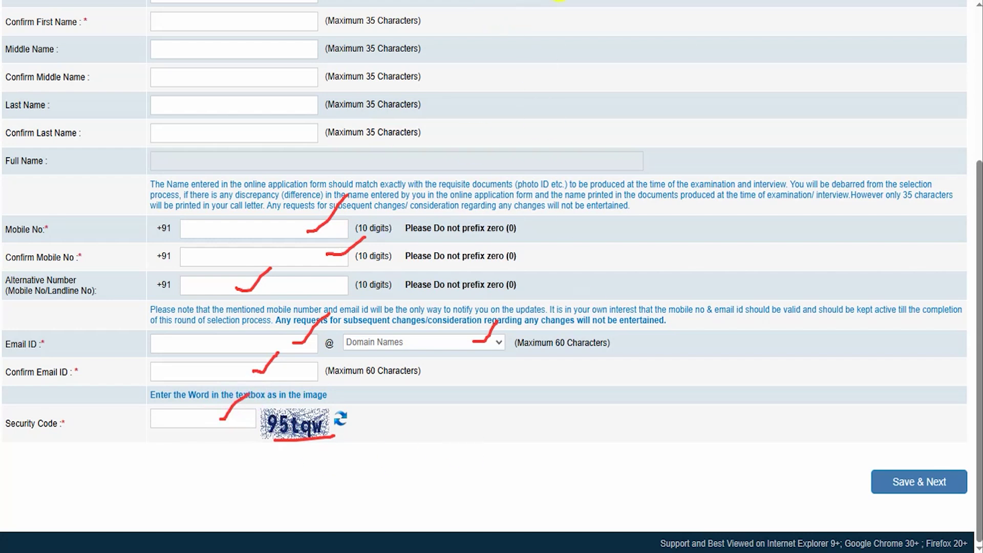
left_click_drag(589, 475, 856, 479)
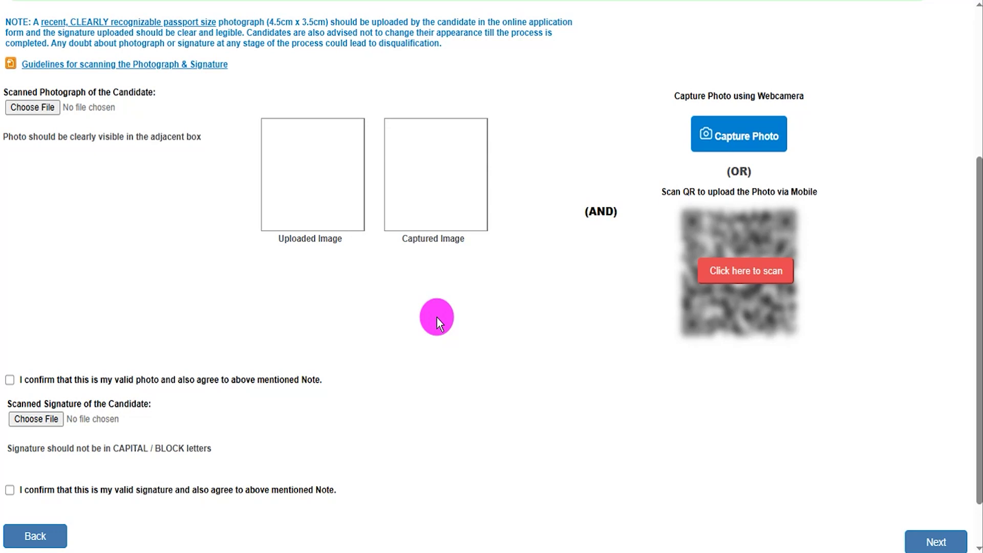
Open the photograph and signature scanning guidelines from the upload page and highlight the photograph's file size range and pixel dimensions
left_click_drag(129, 92, 103, 309)
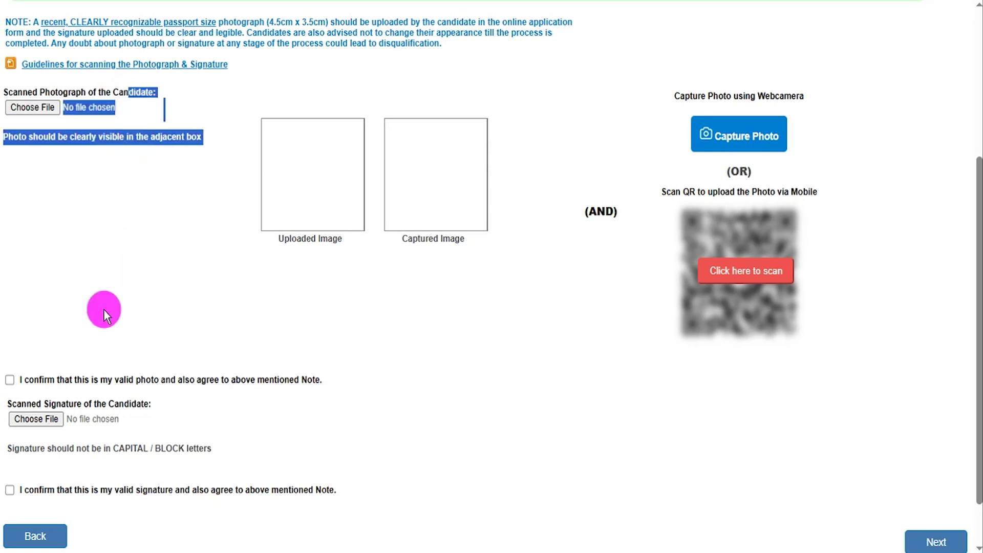
left_click(452, 453)
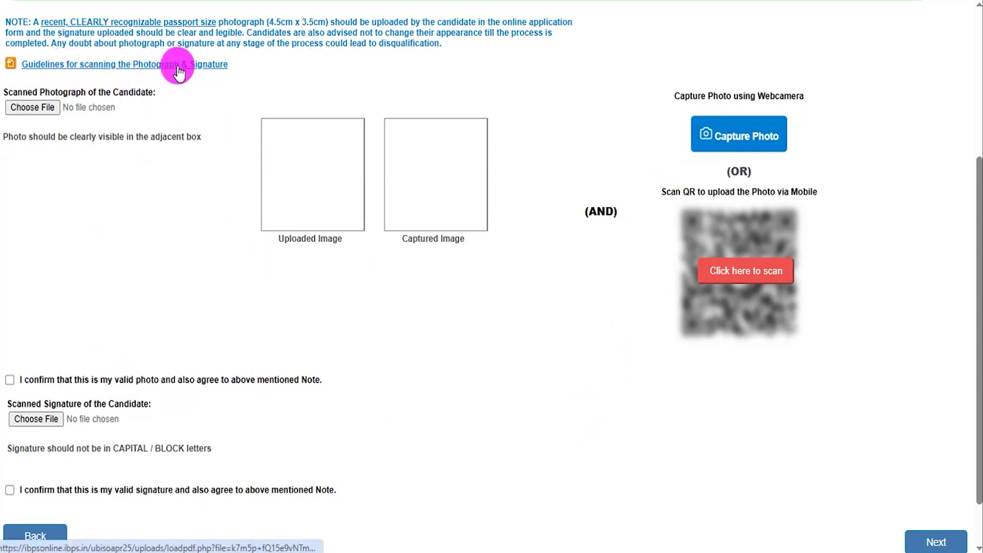
left_click(220, 64)
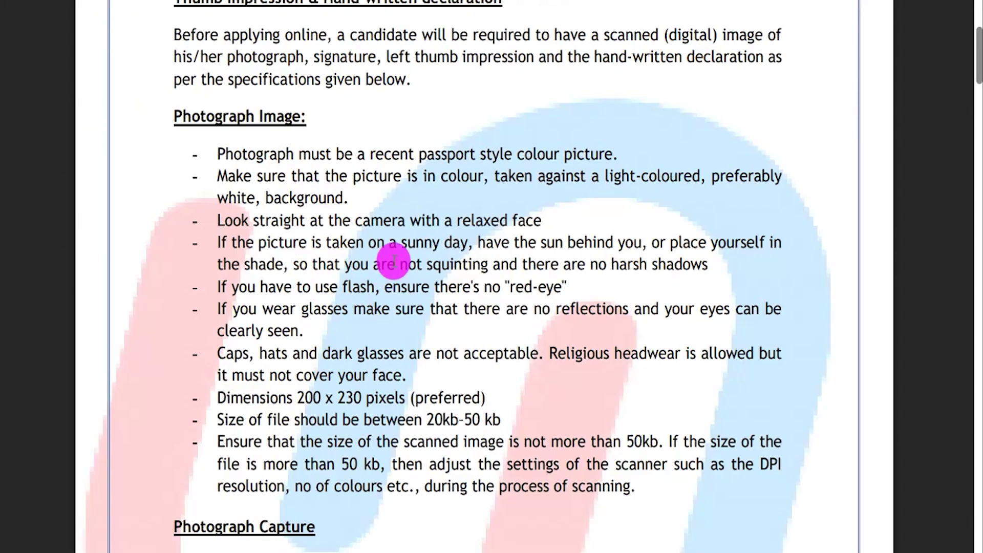
left_click_drag(427, 420, 482, 423)
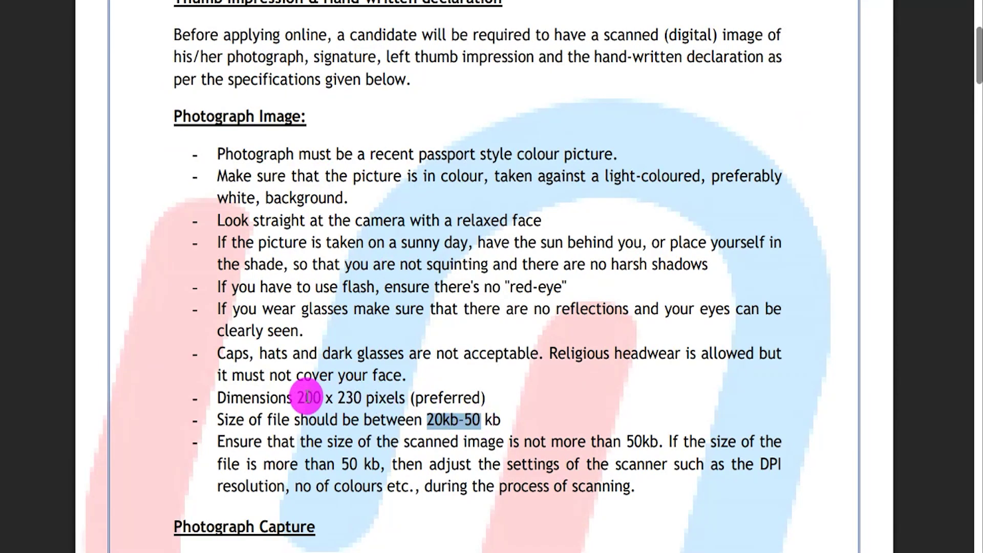
left_click_drag(297, 399, 392, 399)
Highlight the required file size range and pixel dimensions in the Signature Image section of the guidelines
scroll(370, 278, "down", 20)
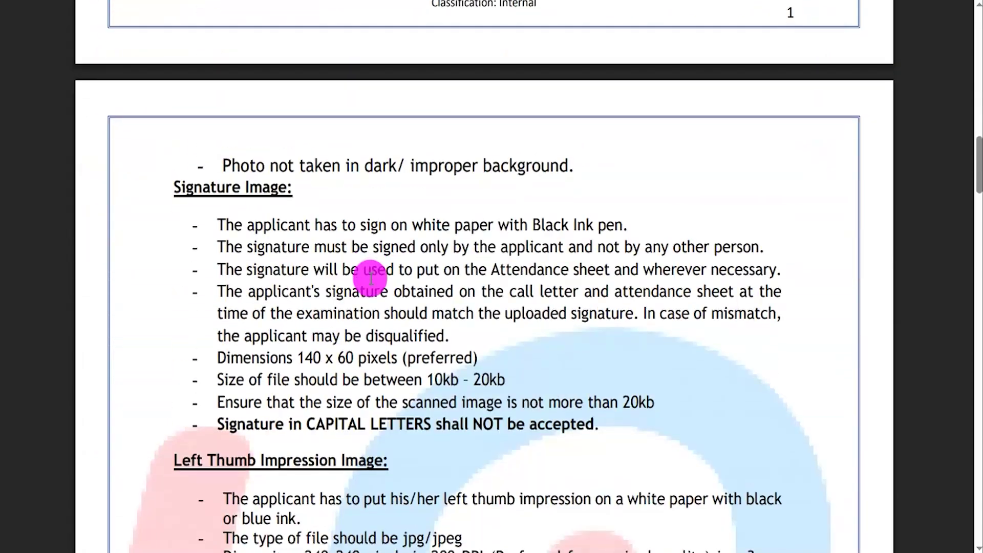
left_click_drag(428, 379, 498, 382)
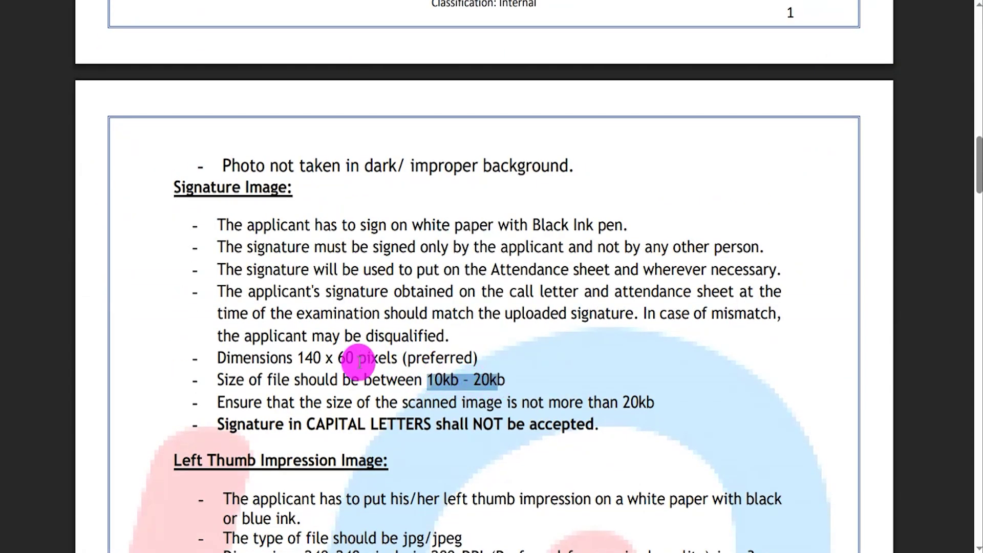
left_click_drag(299, 357, 392, 358)
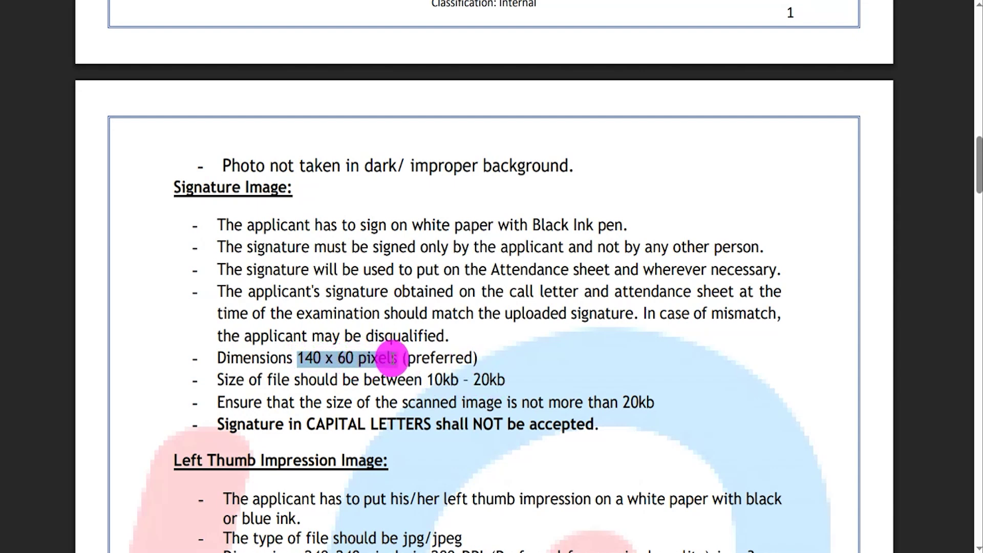
scroll(392, 359, "up", 15)
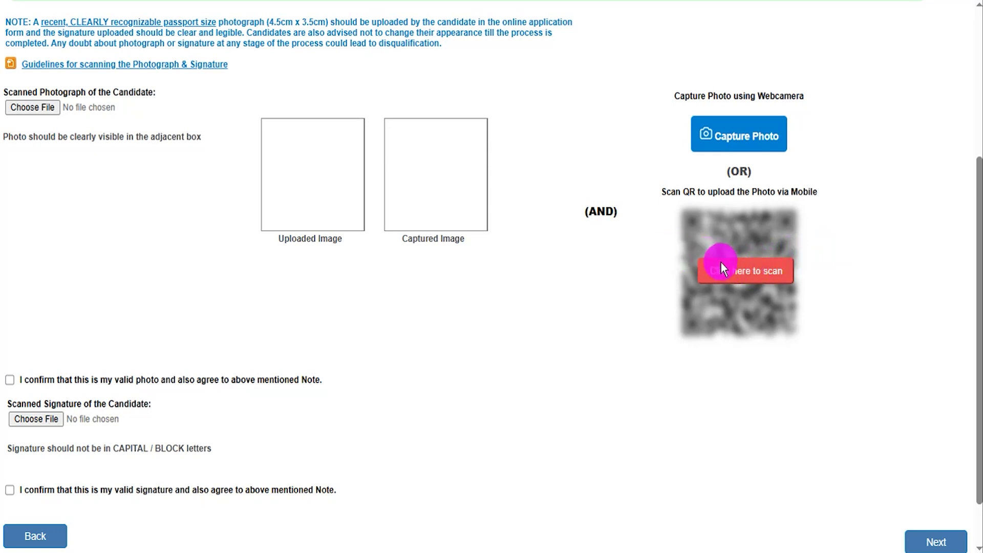
Reveal the QR code for uploading the photo via mobile and continue from Photo & Signature to the Details stage
left_click(739, 271)
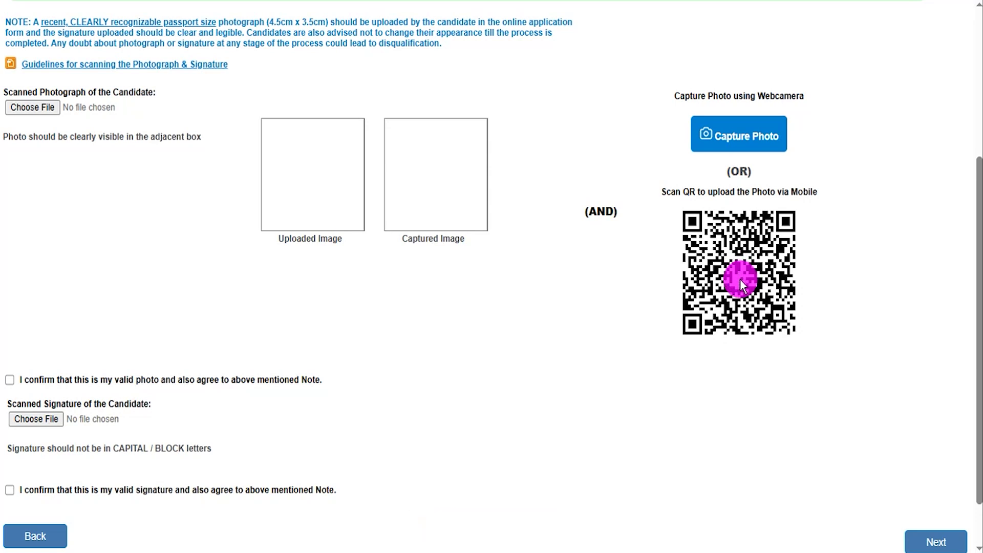
scroll(716, 432, "down", 2)
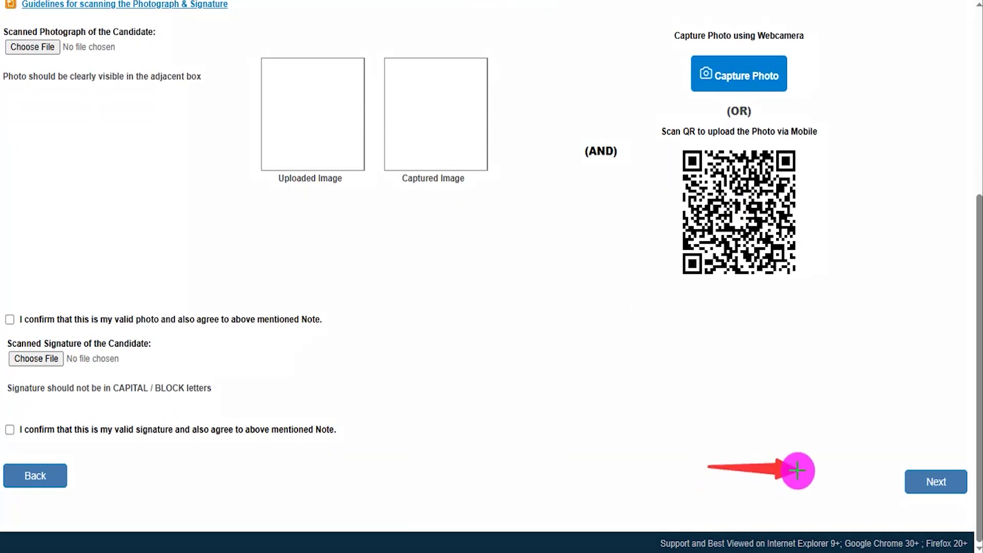
left_click(910, 481)
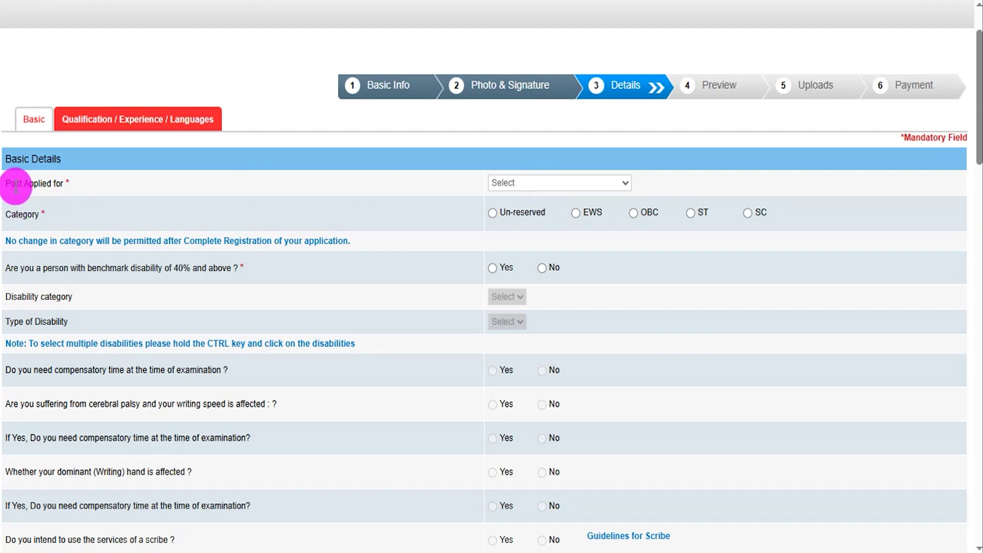
Set the post applied for to Assistant Manager (Credit) JMGS I in the Basic Details
left_click(519, 185)
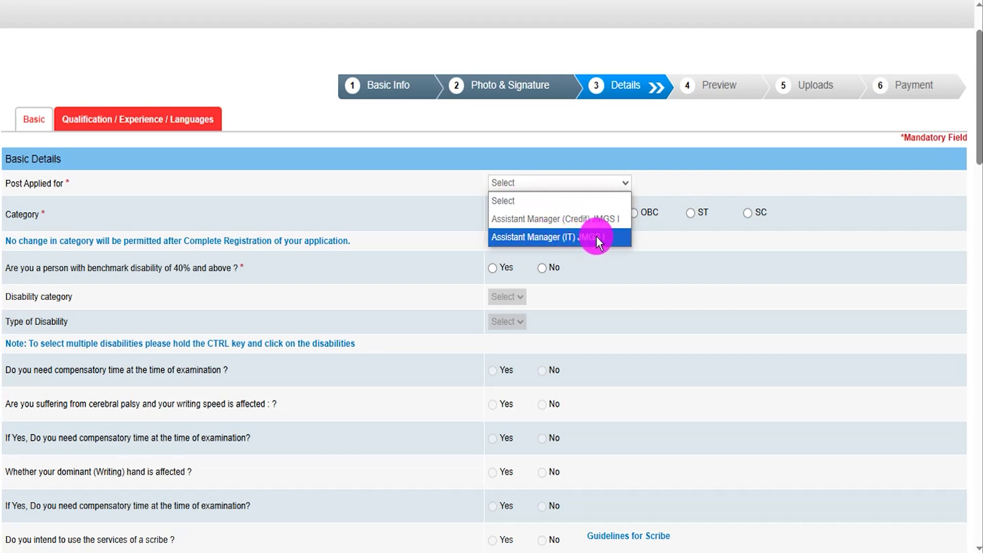
left_click(541, 216)
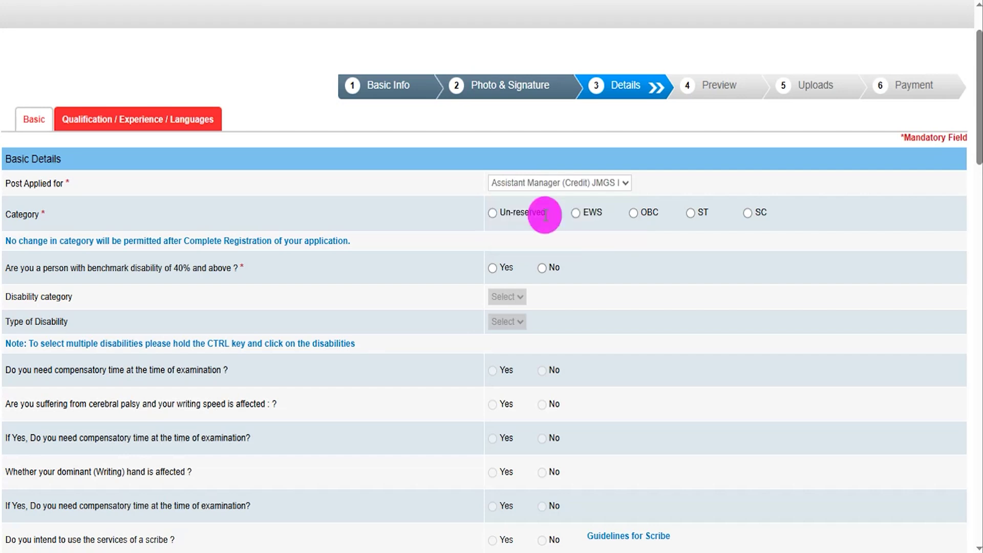
Set the applicant's category to SC in the Basic Details
left_click(746, 216)
left_click(600, 146)
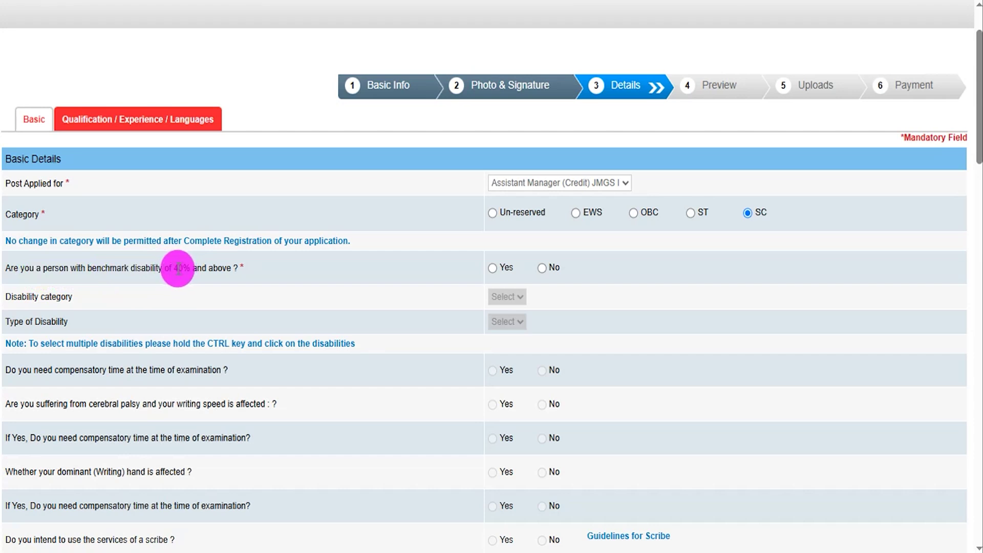
Answer Yes to the benchmark disability question, set the disability category to VI and show the available disability types
left_click(494, 269)
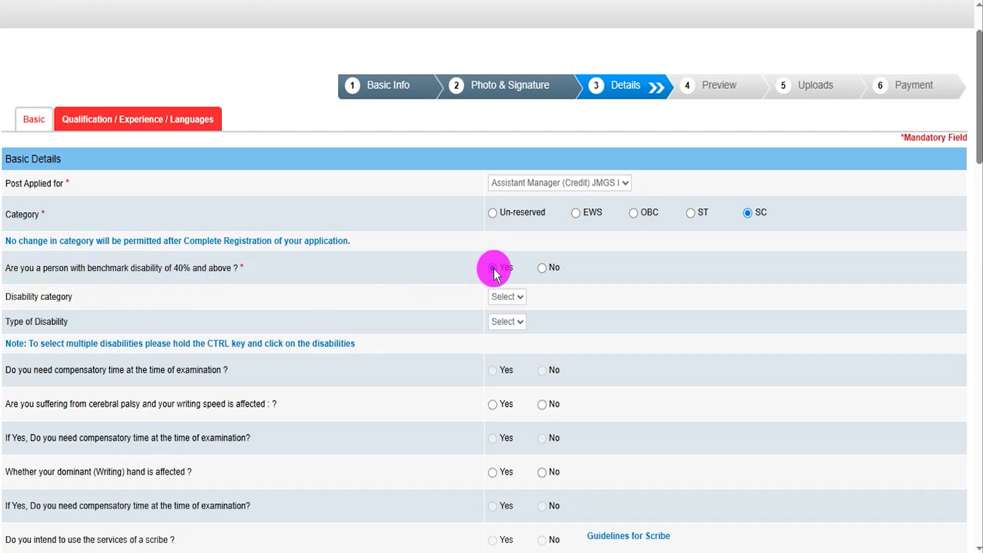
left_click(506, 298)
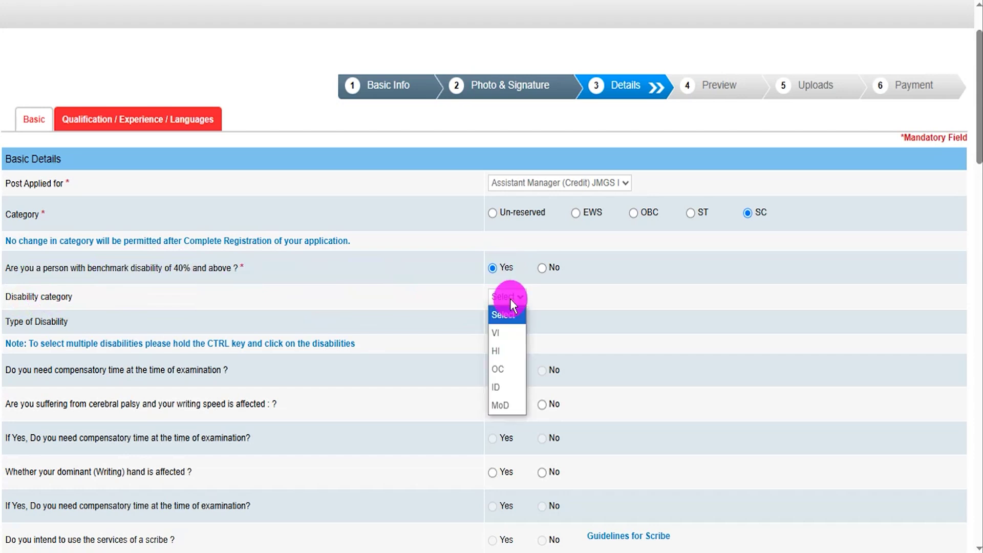
left_click(505, 328)
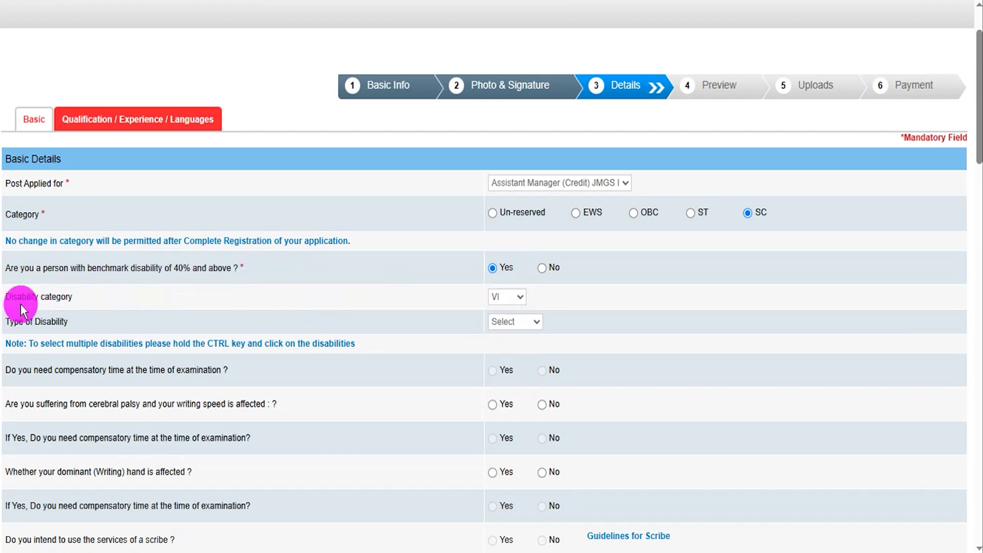
left_click(512, 322)
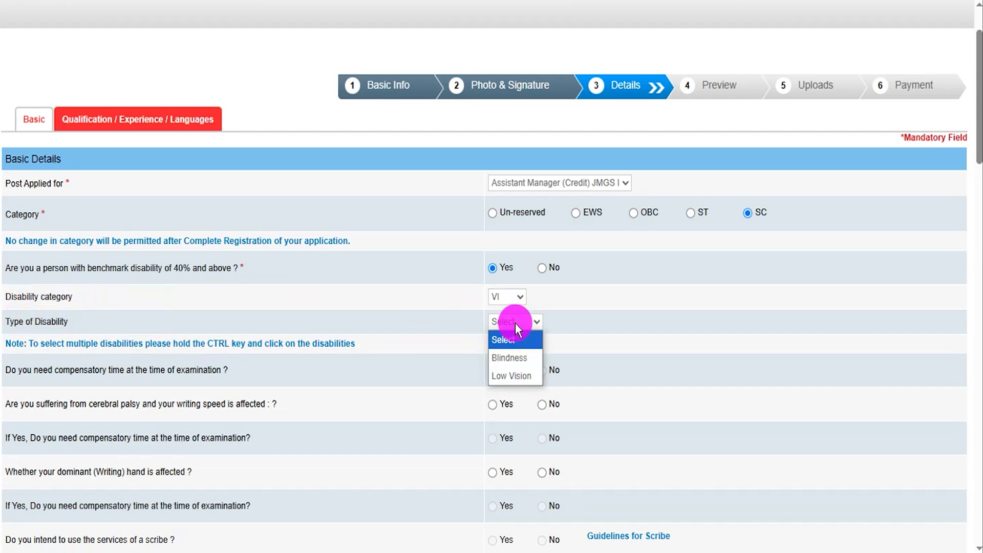
Answer No to the benchmark disability question and No to the specified disability with difficulty in writing question
left_click(541, 268)
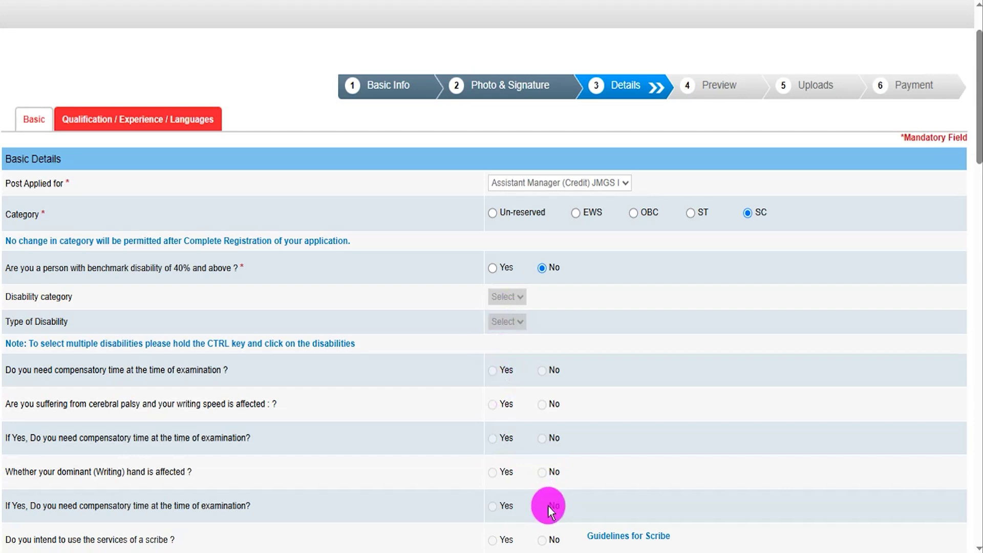
scroll(548, 506, "down", 4)
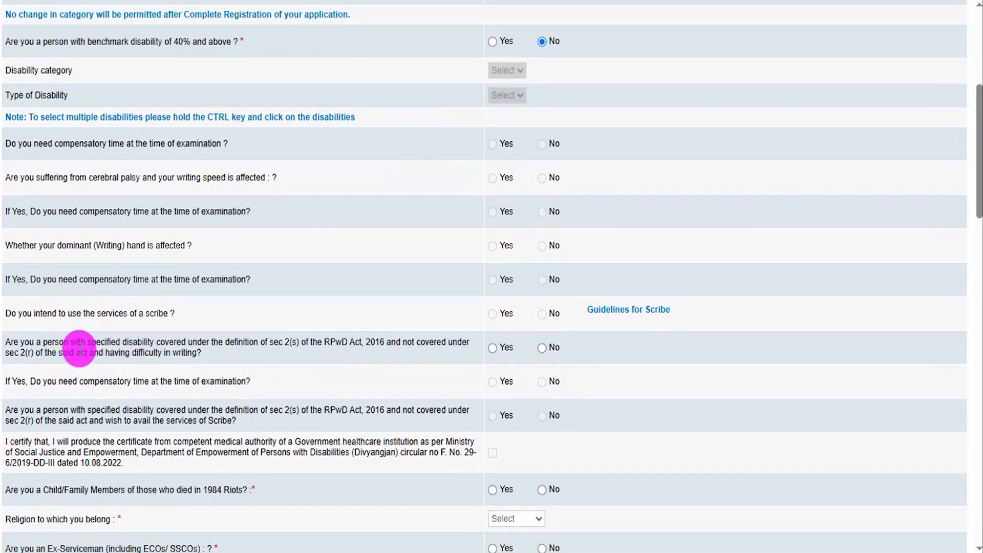
left_click_drag(56, 344, 414, 348)
mouse_move(507, 353)
left_mouse_down()
mouse_move(492, 349)
mouse_move(536, 352)
left_mouse_up()
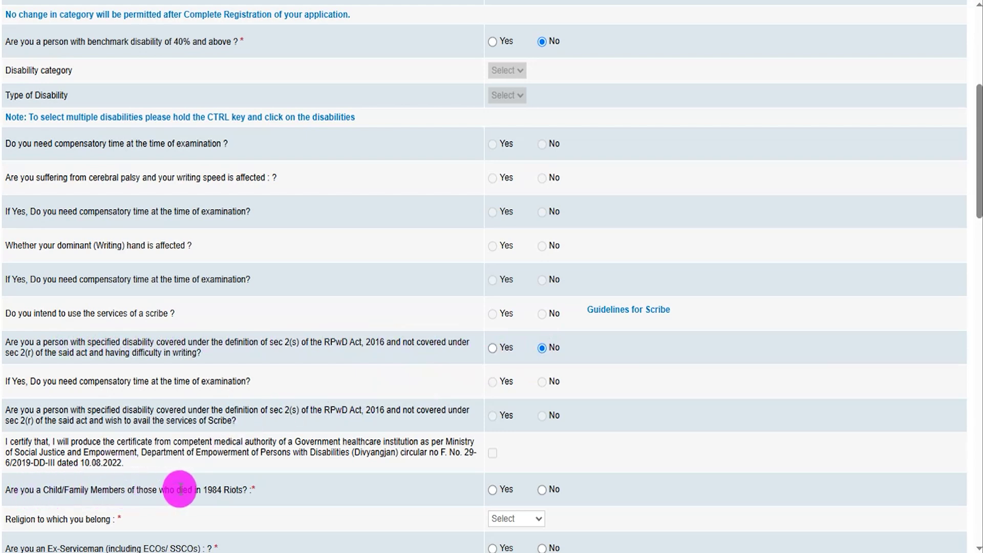
Answer No to the 1984 riots family member question and set the religion to Hindu
scroll(248, 469, "down", 1)
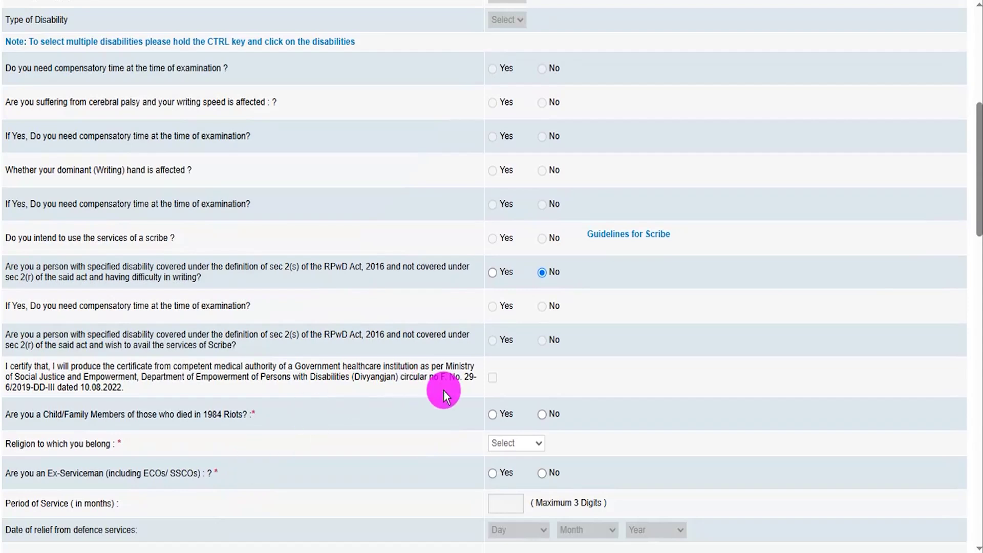
left_click(493, 416)
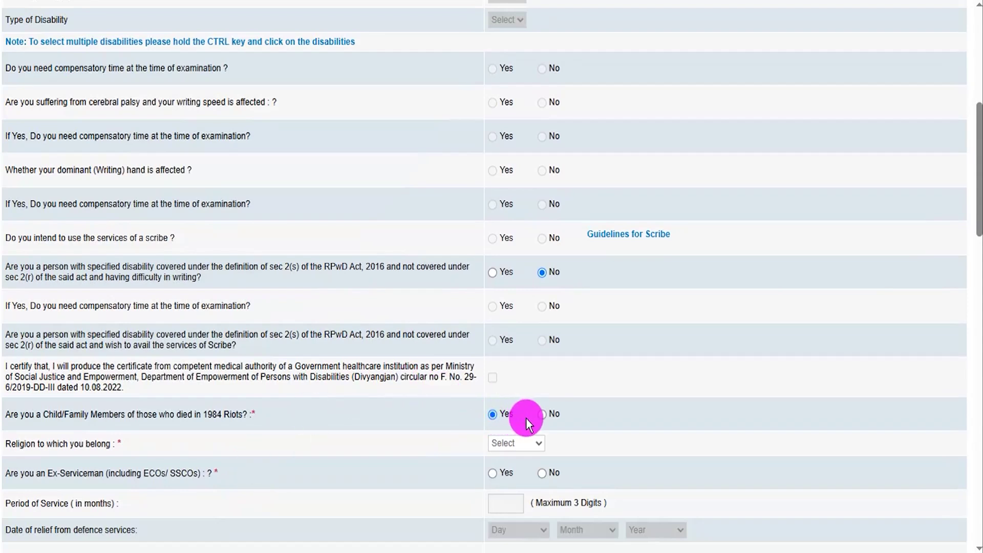
left_click(542, 416)
scroll(246, 404, "down", 4)
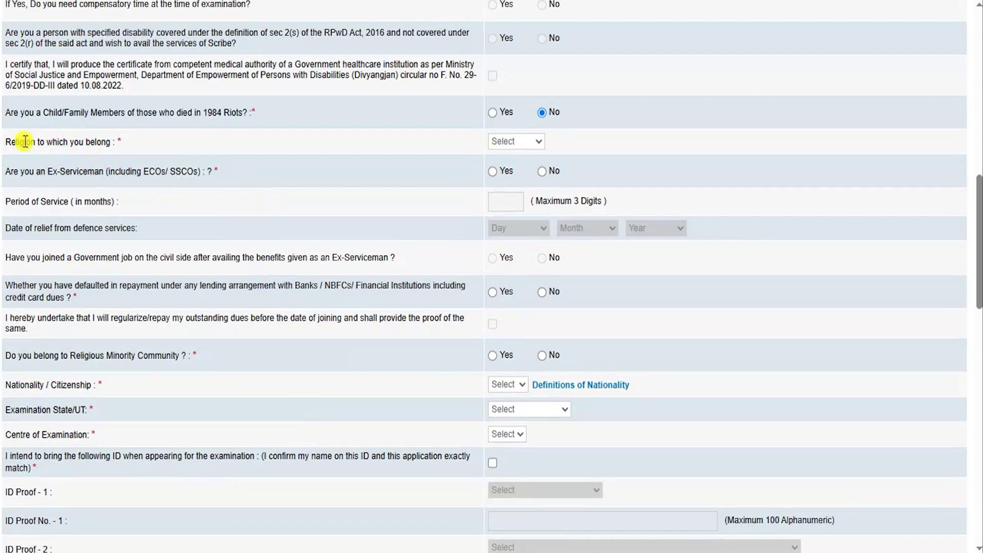
left_click(508, 141)
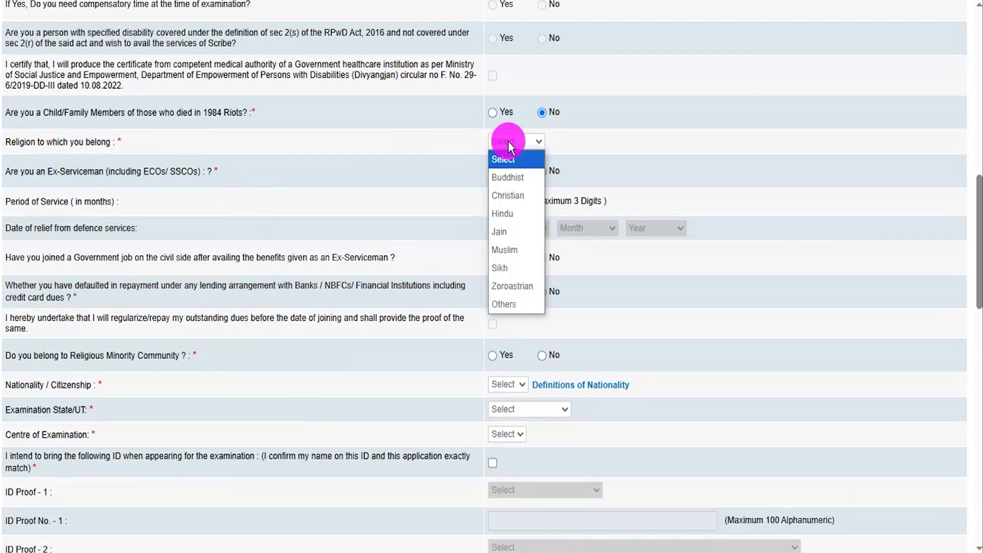
left_click(507, 213)
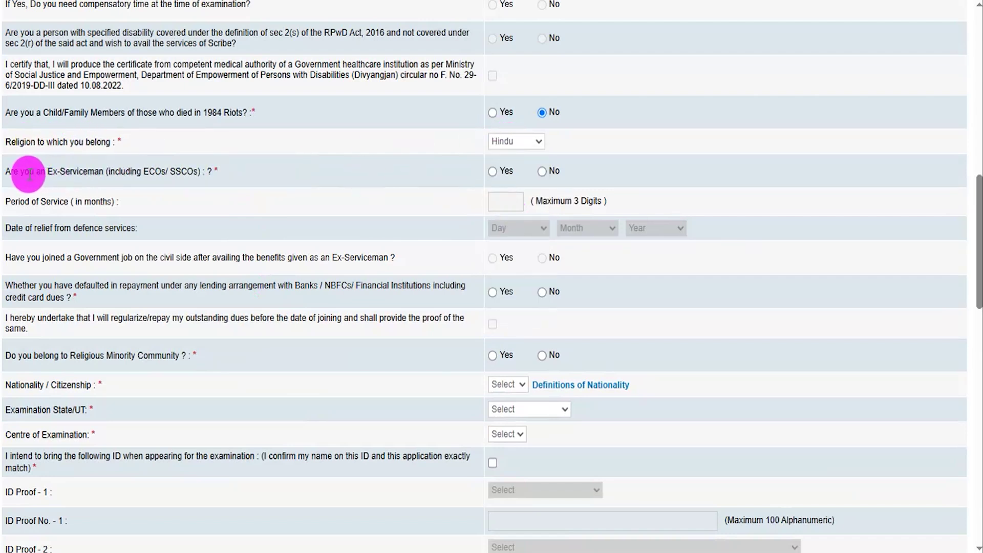
Answer Yes to the Ex-Serviceman question and open the period of service for entry
left_click(492, 172)
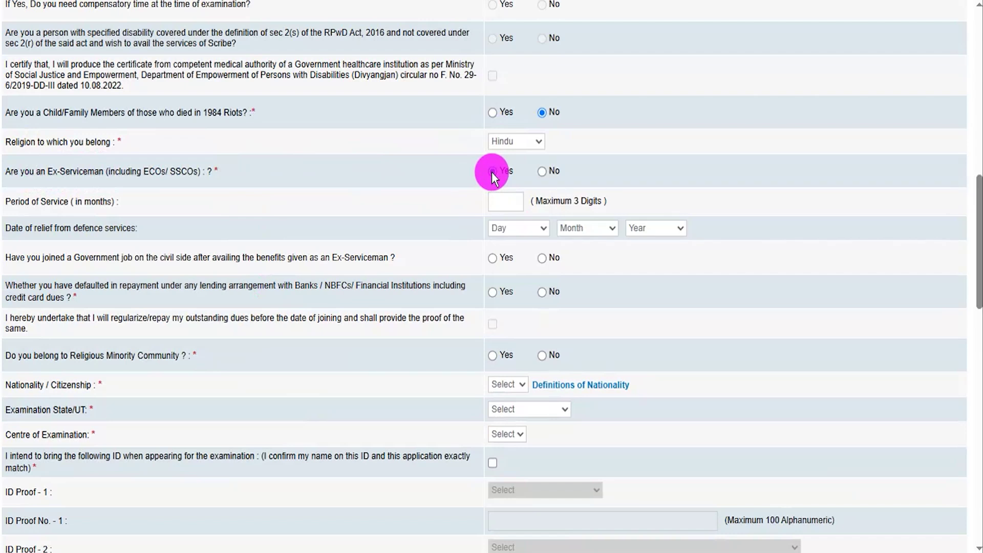
left_click(507, 198)
left_click(509, 198)
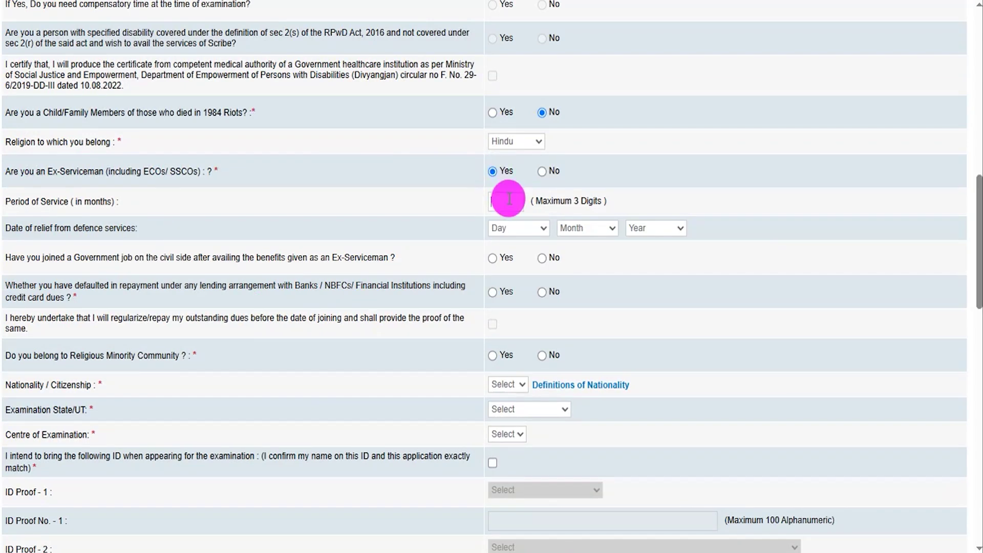
Answer No to the Ex-Serviceman question and No to the question about defaulting on loan or credit card repayments
left_click(542, 172)
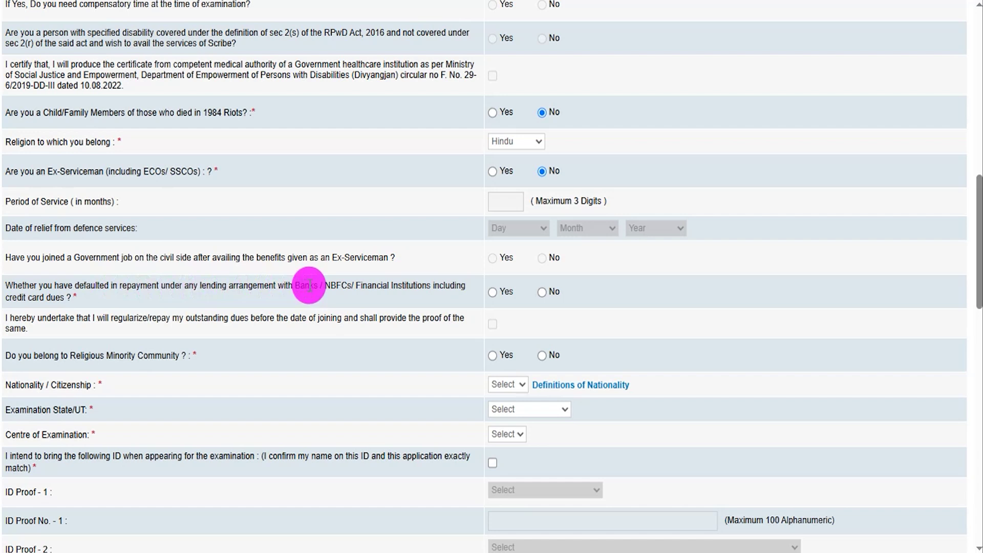
left_click(493, 293)
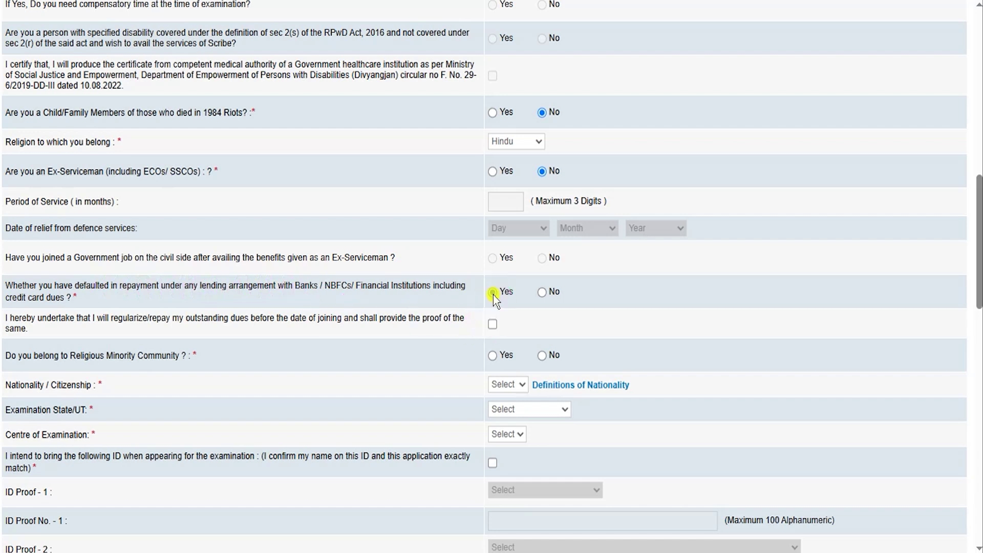
left_click(544, 293)
Answer No to belonging to a religious minority community and set the nationality to Indian
left_click(541, 356)
left_click(509, 387)
left_click(494, 419)
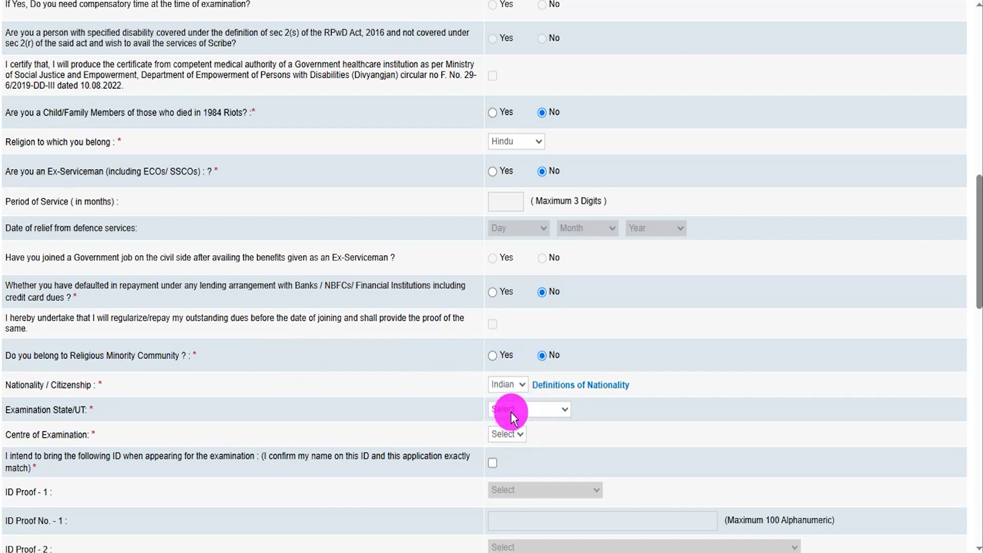
Set the examination state to Uttar Pradesh and the centre of examination to Lucknow
left_click(512, 409)
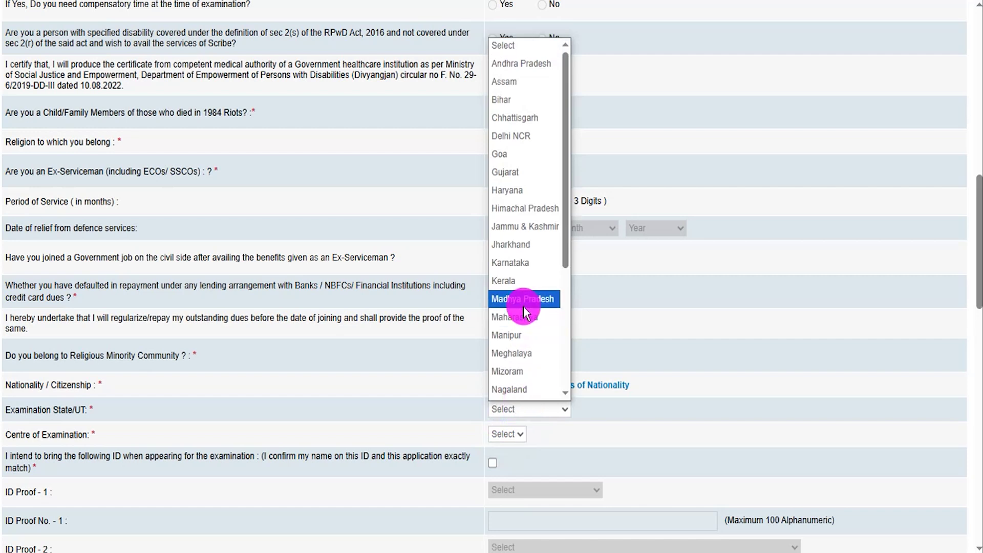
scroll(523, 306, "down", 3)
left_click(556, 355)
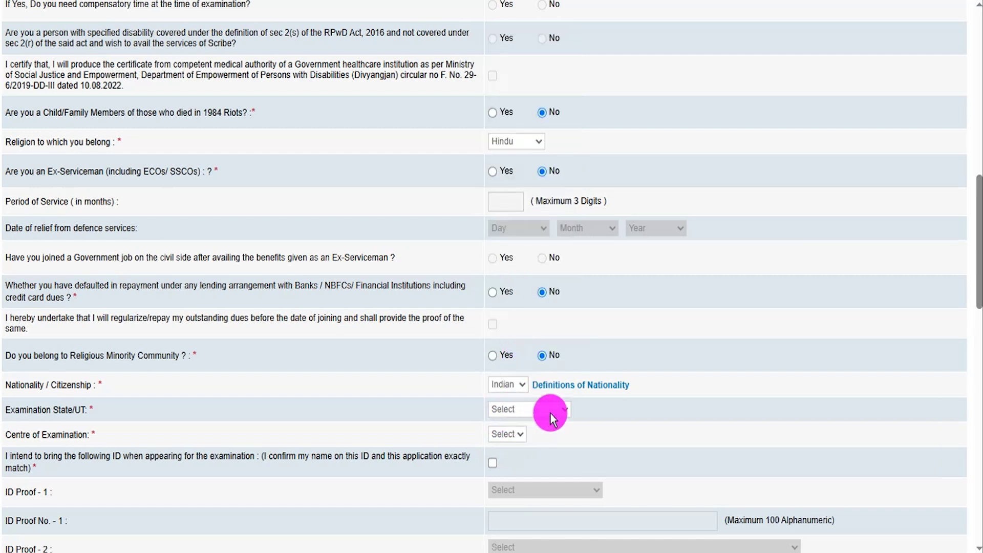
scroll(553, 410, "down", 4)
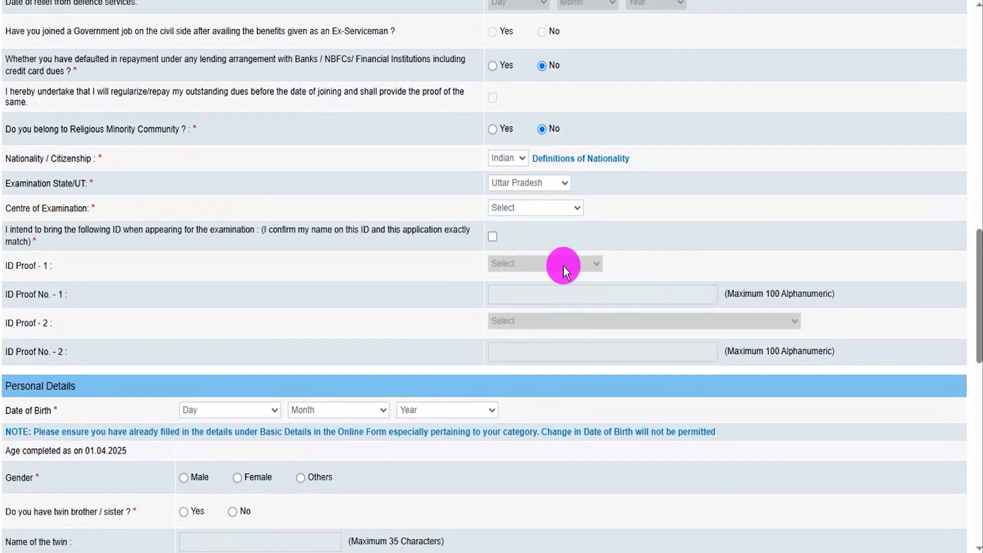
left_click(544, 207)
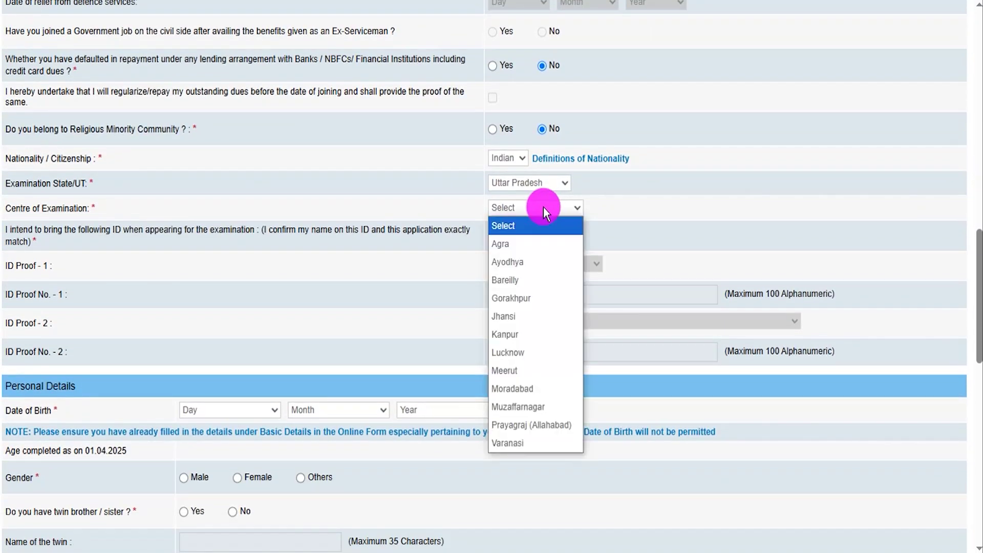
left_click(515, 352)
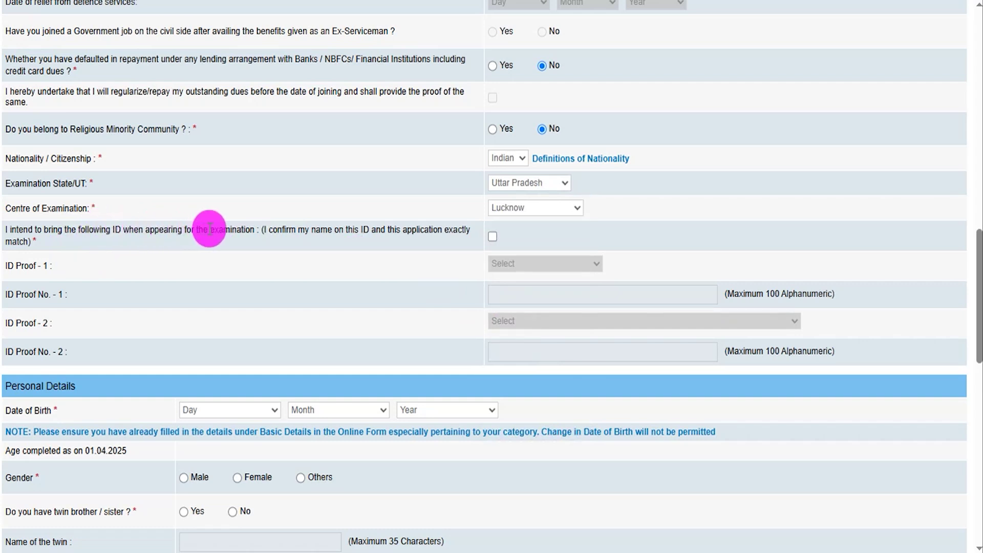
Confirm the ID declaration for the examination and choose PAN Card as ID Proof 1 and Aadhar Card as ID Proof 2
left_click(493, 237)
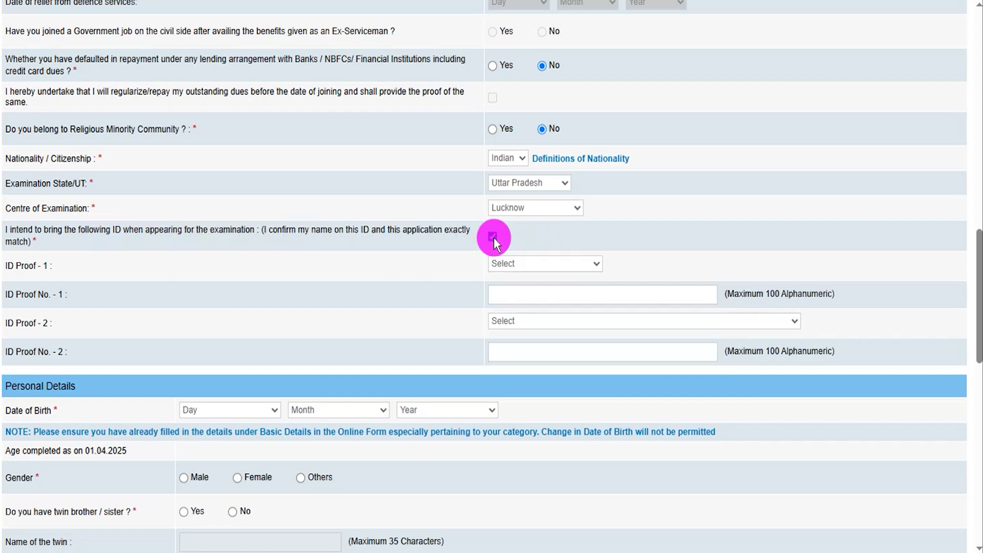
left_click(520, 262)
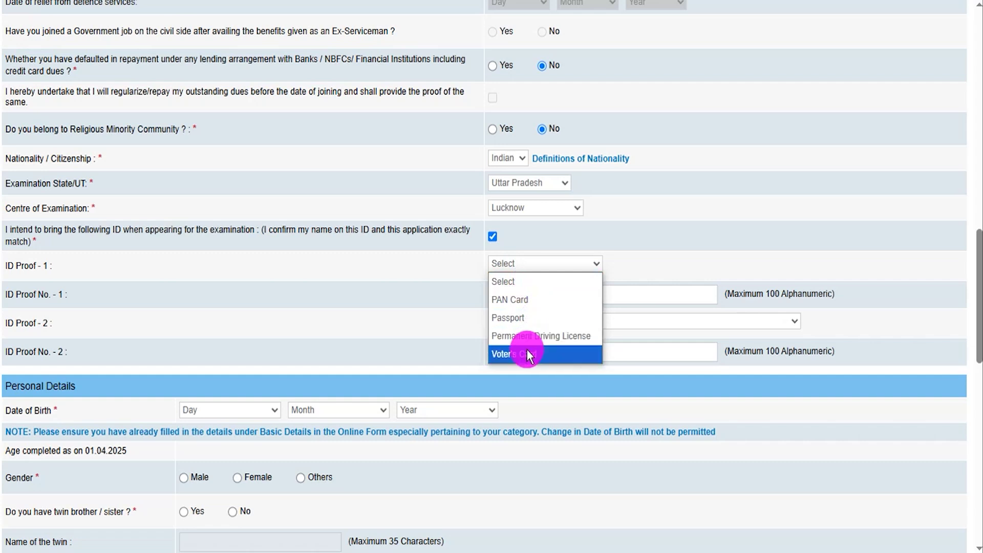
left_click(520, 301)
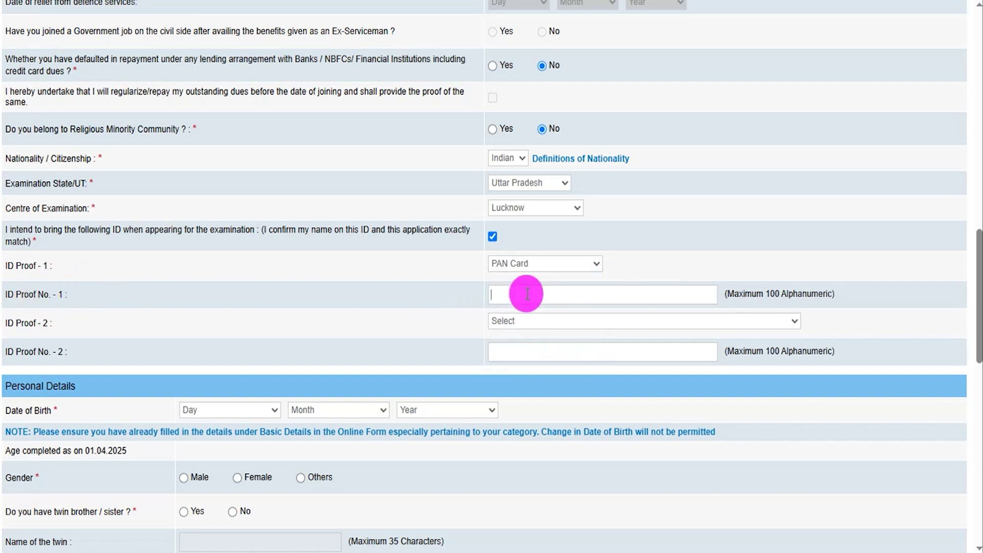
left_click(592, 320)
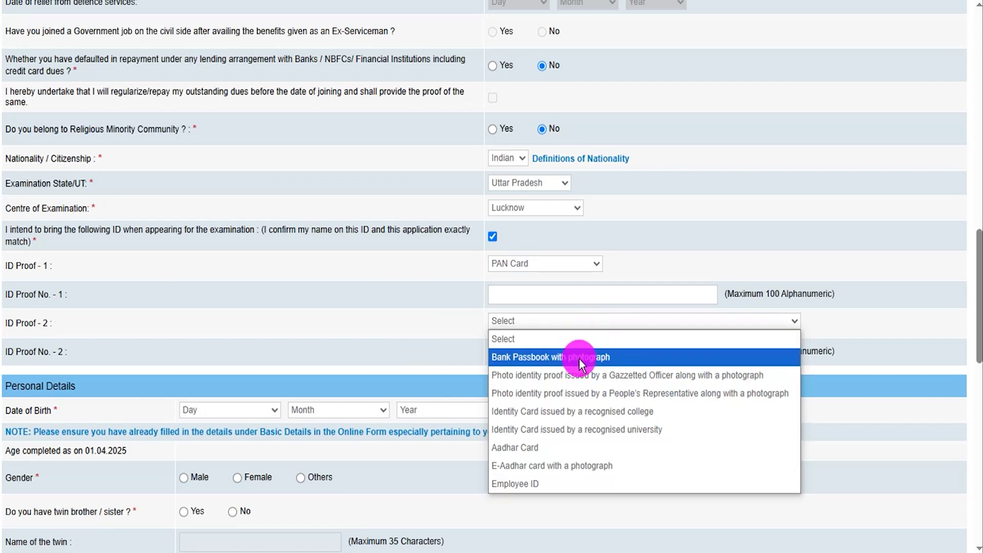
left_click(555, 448)
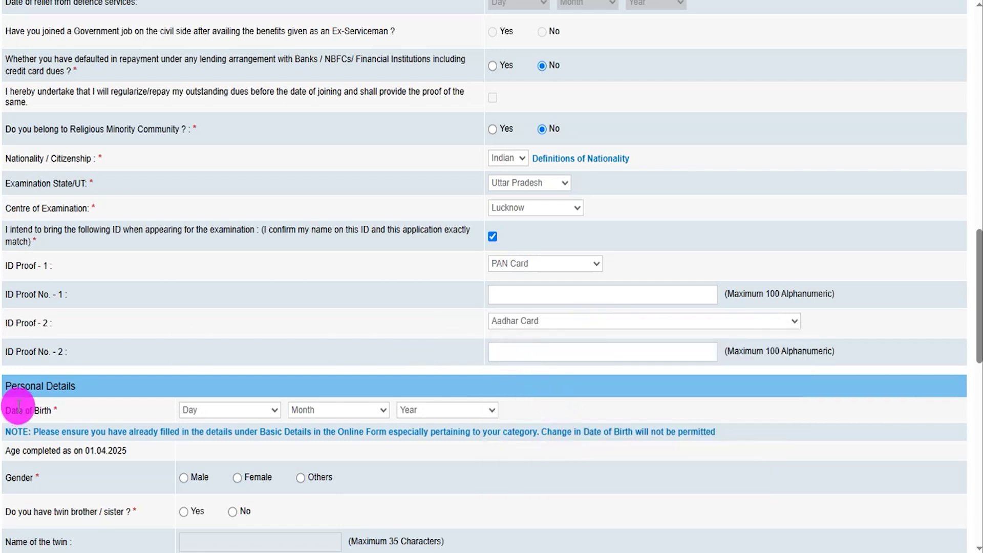
left_click(241, 416)
left_click(327, 414)
left_click(410, 415)
Set the gender to Male in the Personal Details
scroll(434, 437, "down", 1)
scroll(434, 437, "down", 3)
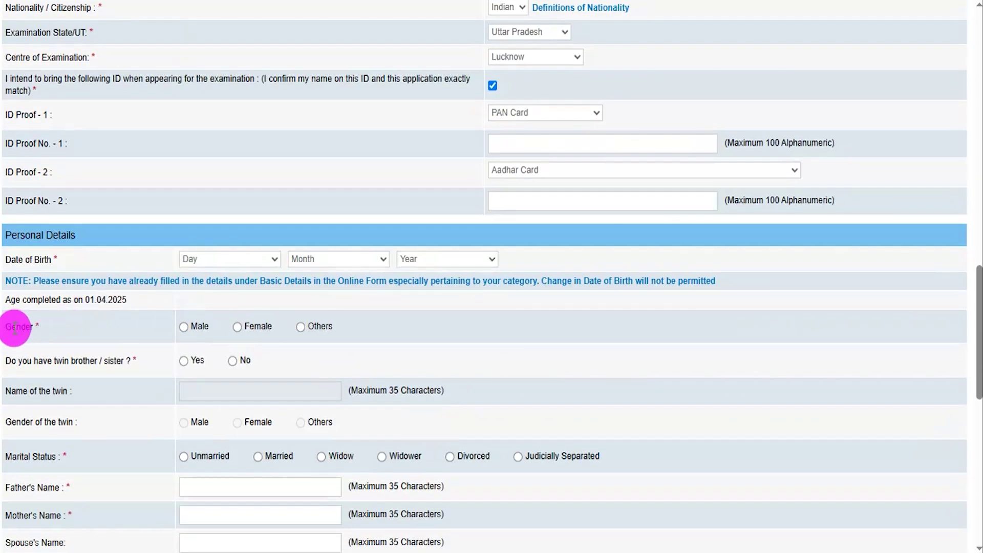
left_click(184, 327)
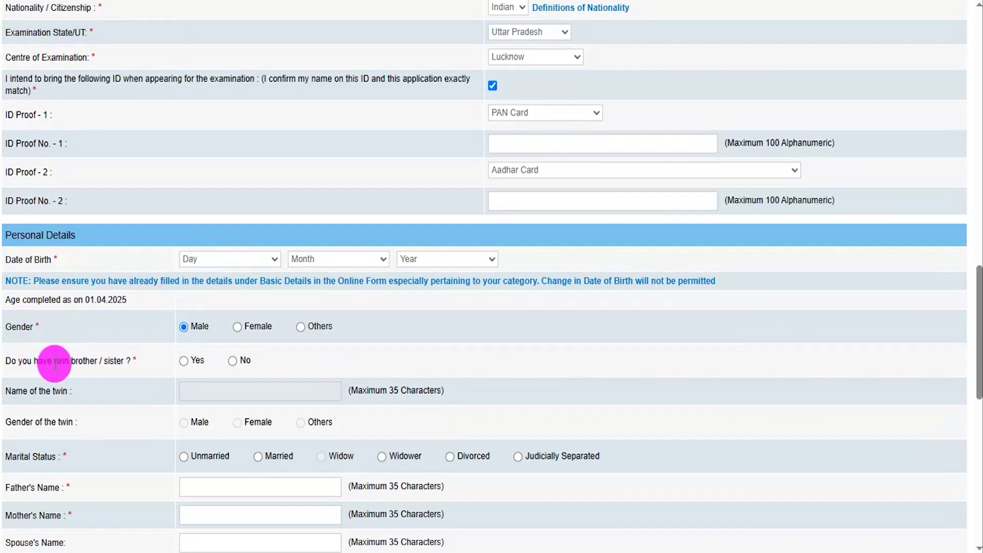
Answer No to the twin brother or sister question and set the marital status to Unmarried
scroll(154, 308, "down", 5)
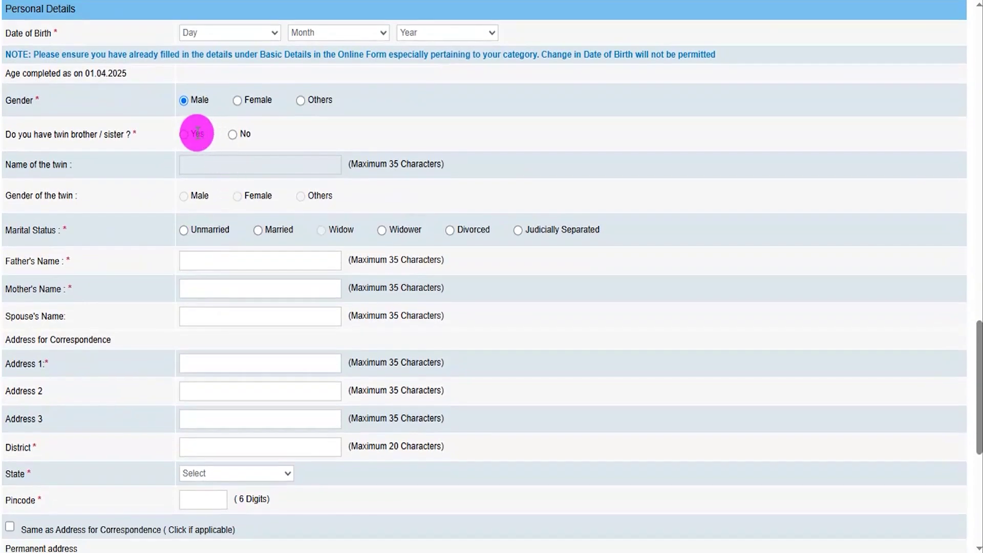
left_click(183, 134)
left_click(204, 163)
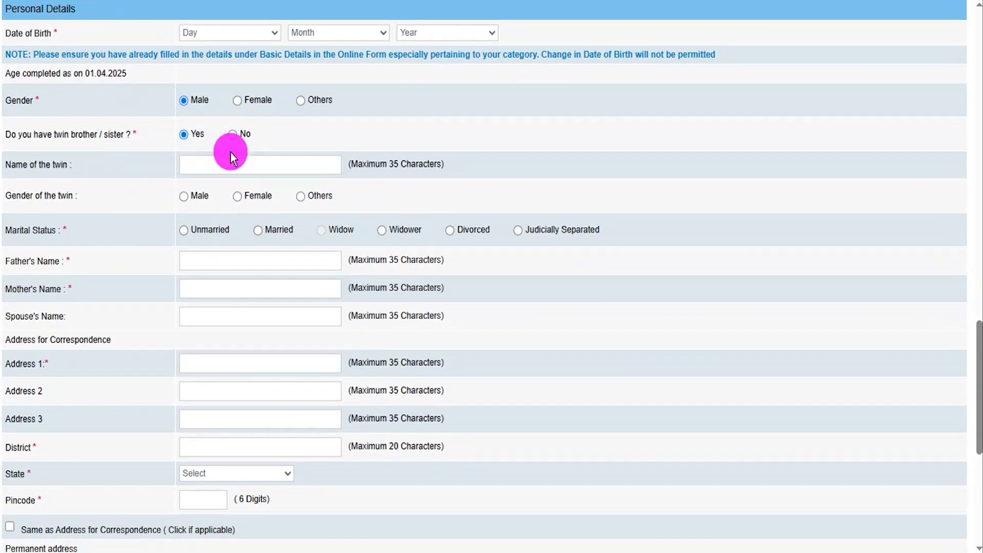
left_click(232, 134)
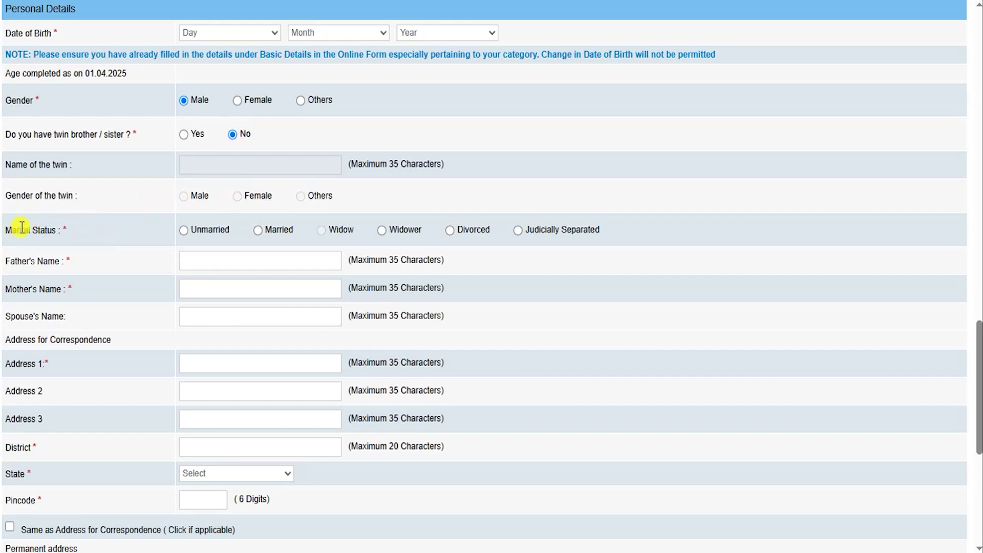
left_click(184, 232)
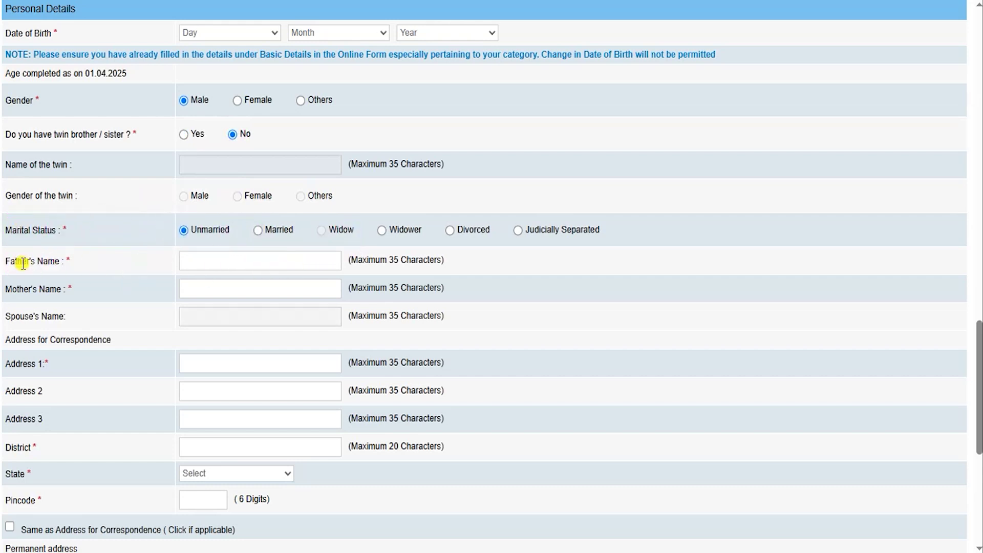
left_click(212, 257)
left_click(224, 290)
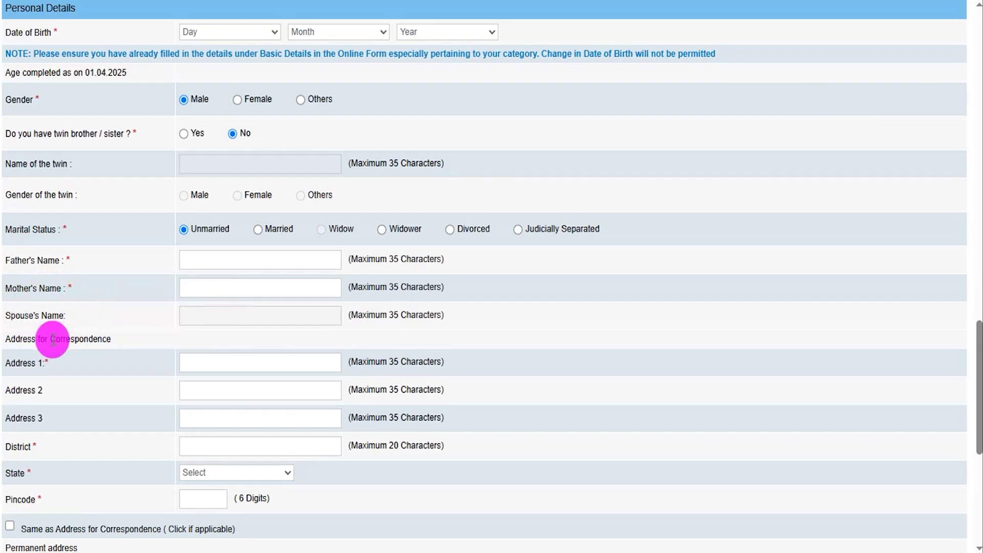
Try marking the permanent address as the same as the address for correspondence
scroll(48, 340, "down", 3)
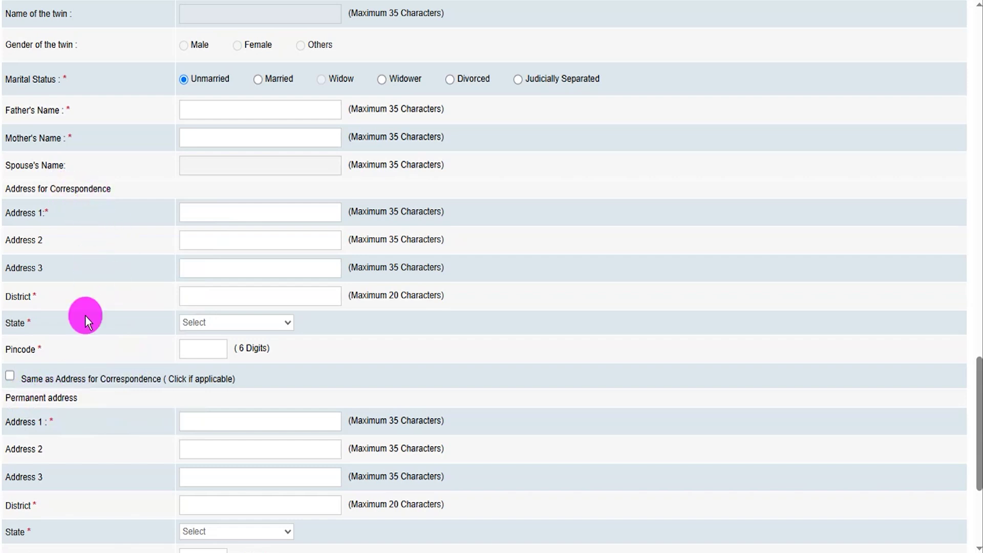
left_click(10, 376)
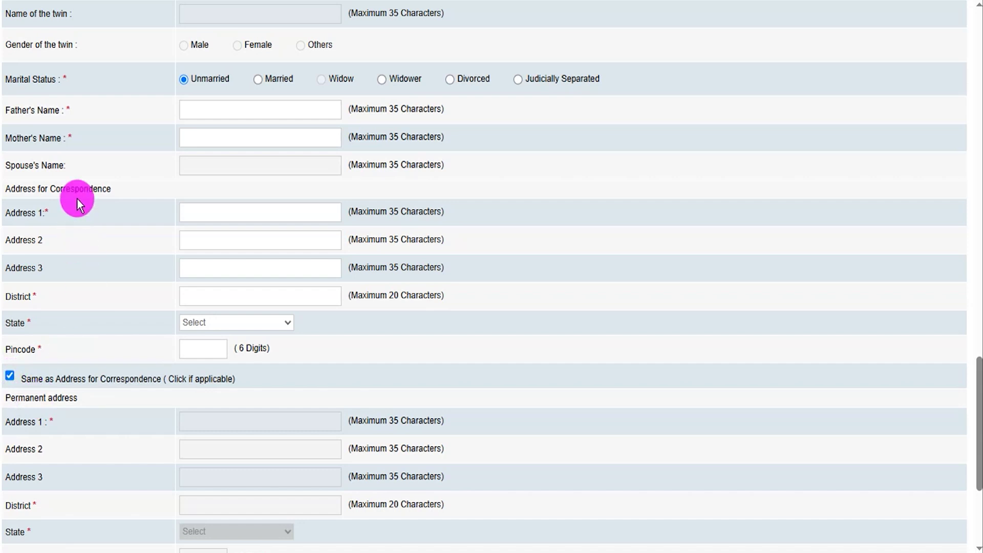
left_click(10, 376)
Choose the Permanent Address as the address for GST invoicing
scroll(88, 410, "down", 2)
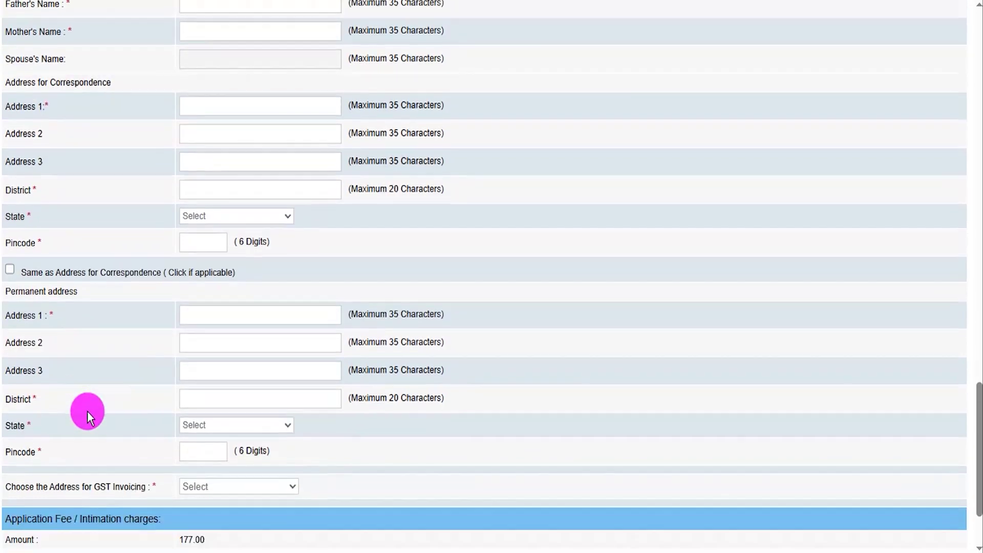
scroll(87, 411, "down", 2)
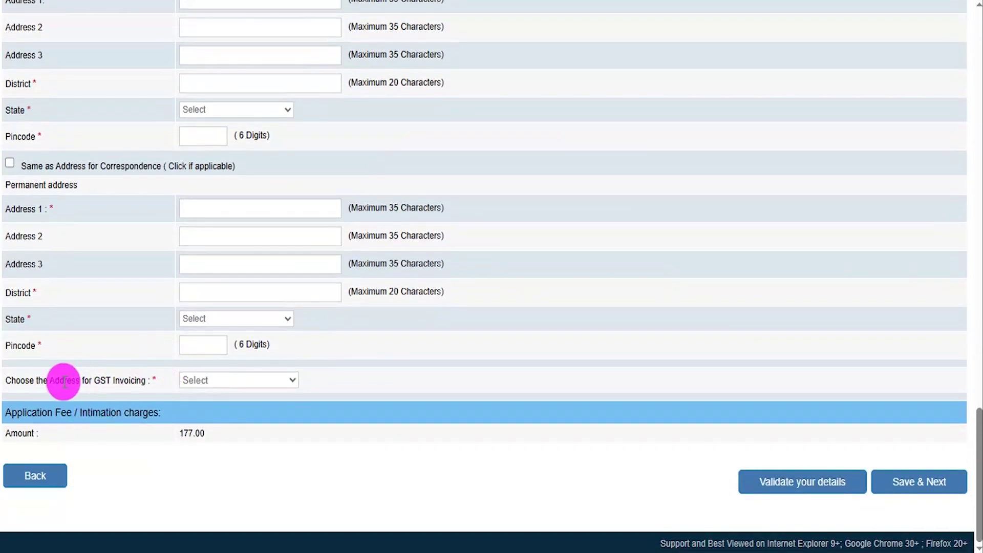
left_click(210, 380)
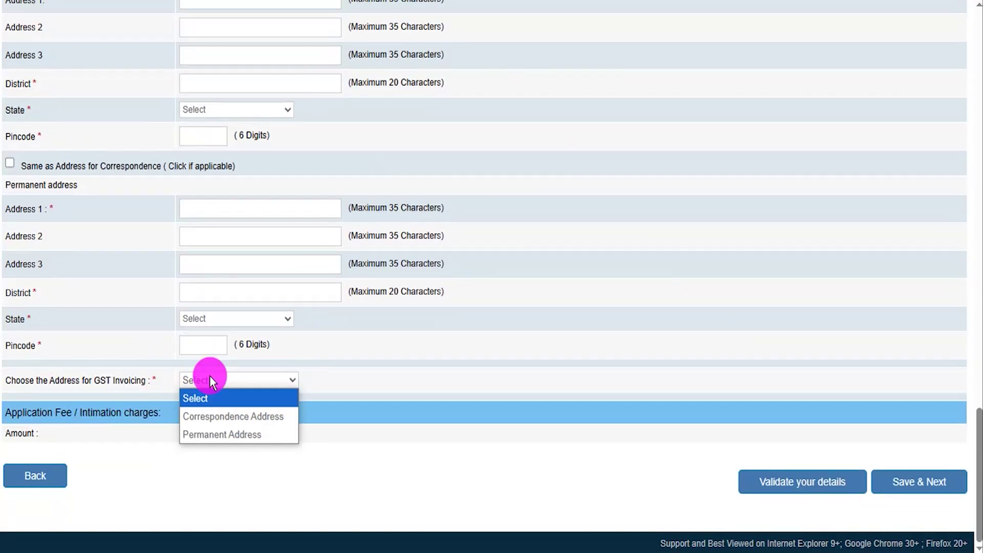
left_click(238, 435)
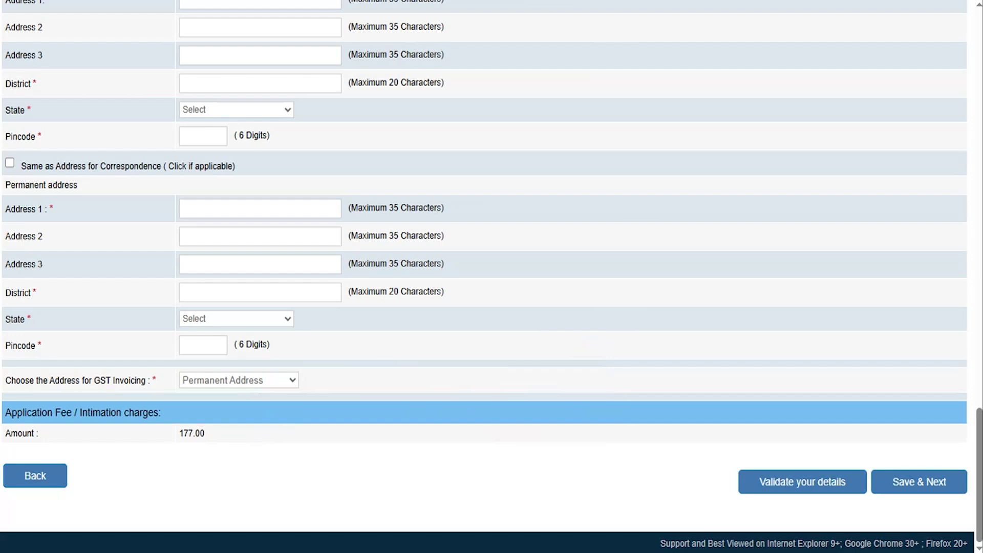
left_click_drag(518, 468, 735, 482)
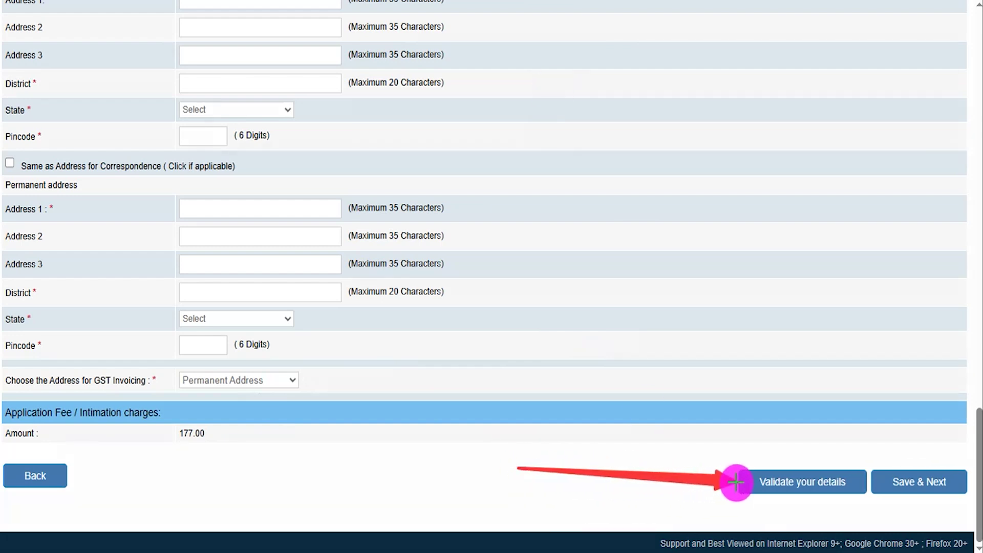
left_click_drag(953, 290, 943, 467)
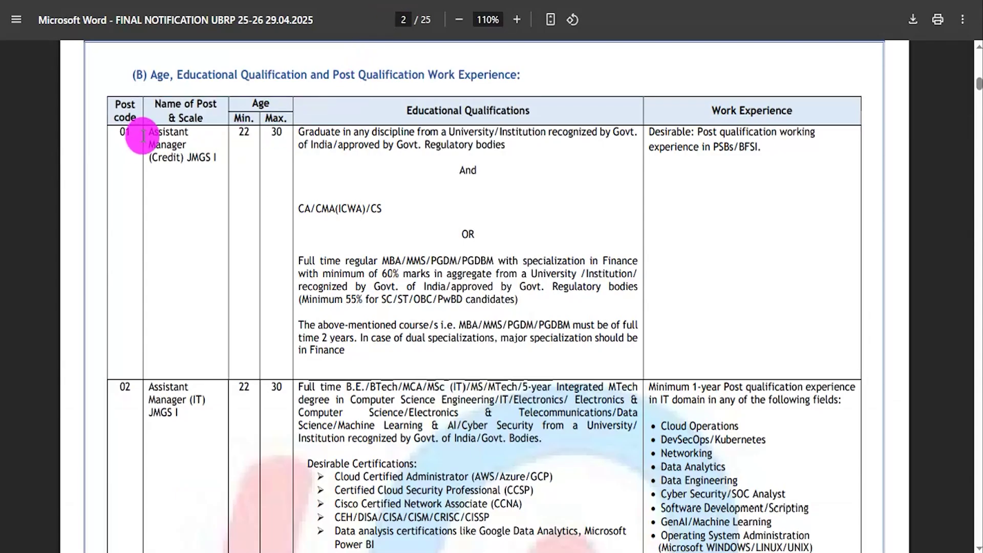
Read the educational qualifications for Assistant Manager (Credit), post code 01, in the recruitment notification PDF
left_click_drag(154, 132, 217, 158)
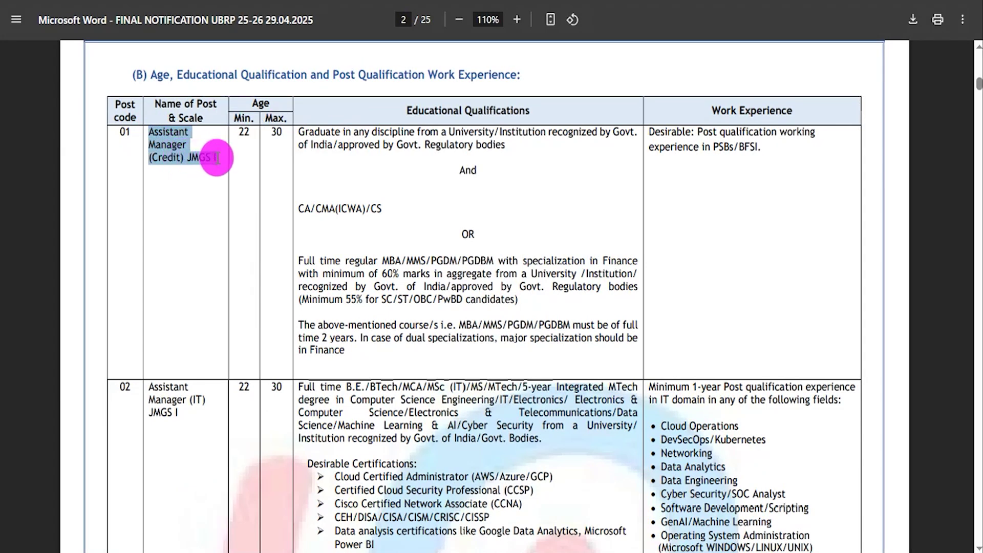
left_click_drag(321, 133, 573, 131)
left_click_drag(330, 208, 384, 208)
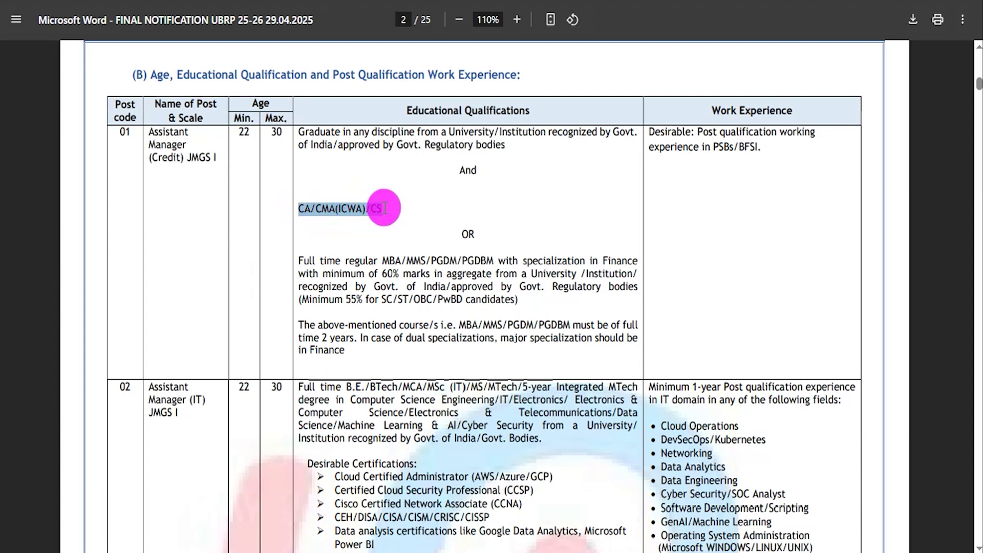
left_click_drag(382, 261, 489, 260)
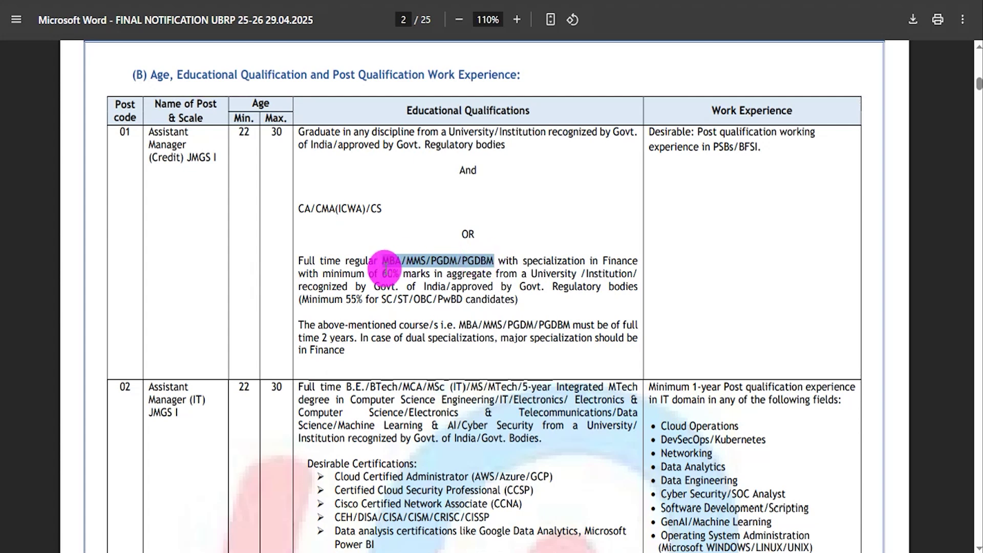
left_click_drag(383, 273, 445, 271)
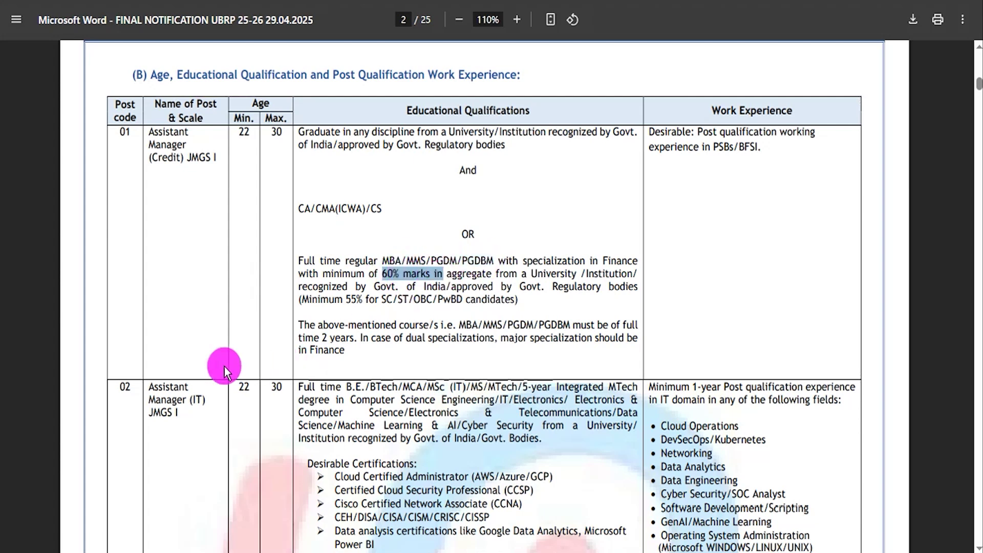
Read the educational qualifications for Assistant Manager (IT), post code 02, and recheck the reserved-category marks requirement for post 01
left_click_drag(149, 388, 182, 412)
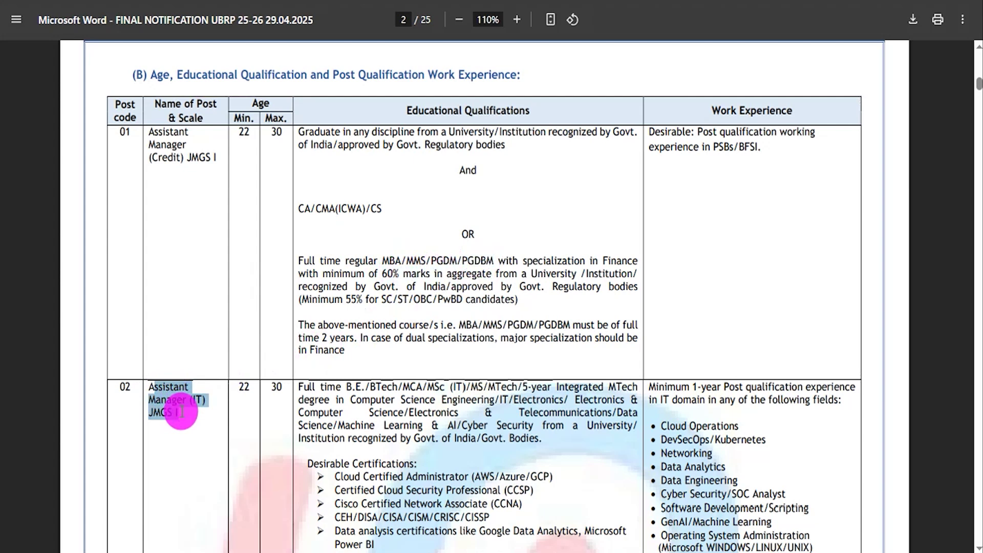
left_click_drag(347, 387, 588, 385)
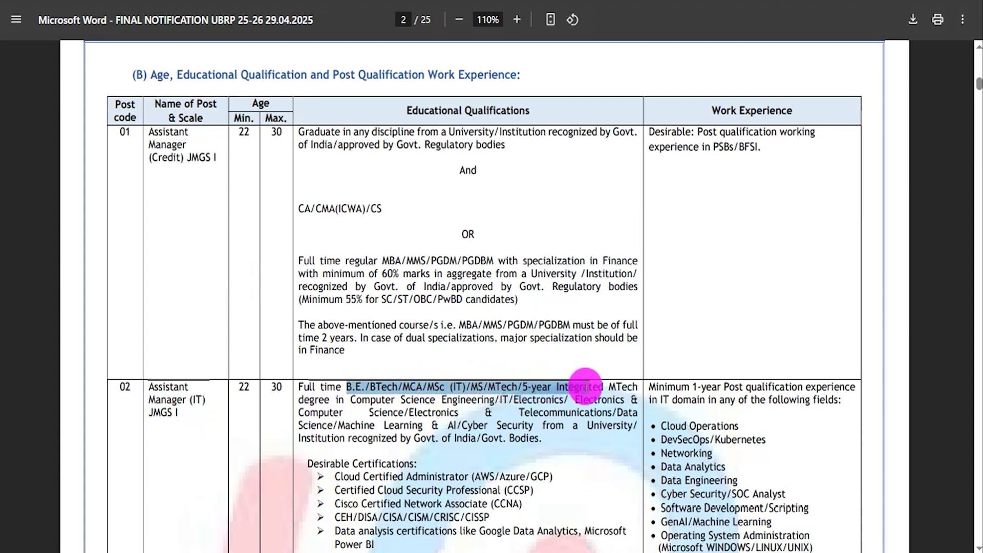
left_click_drag(402, 400, 589, 400)
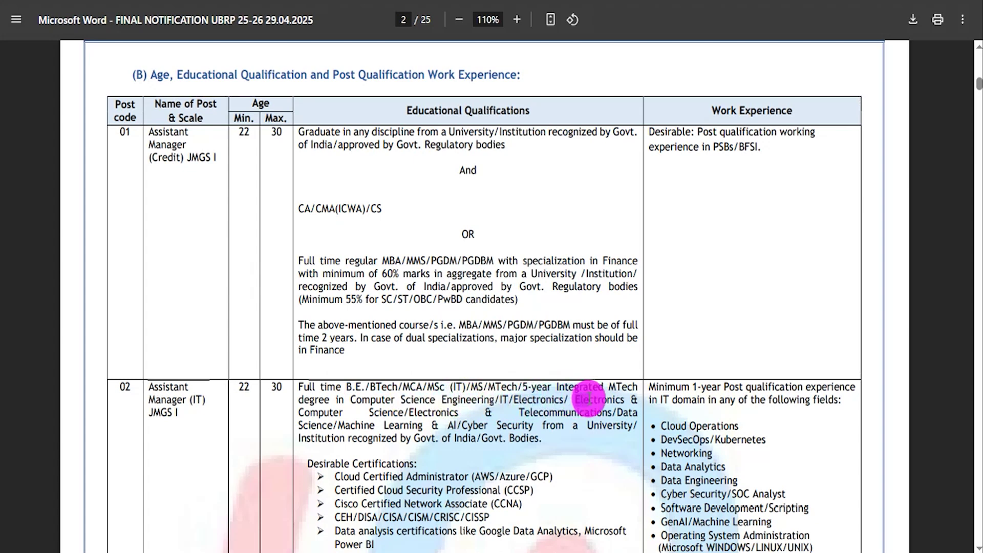
left_click(384, 406)
left_click_drag(304, 384, 463, 425)
left_click(463, 425)
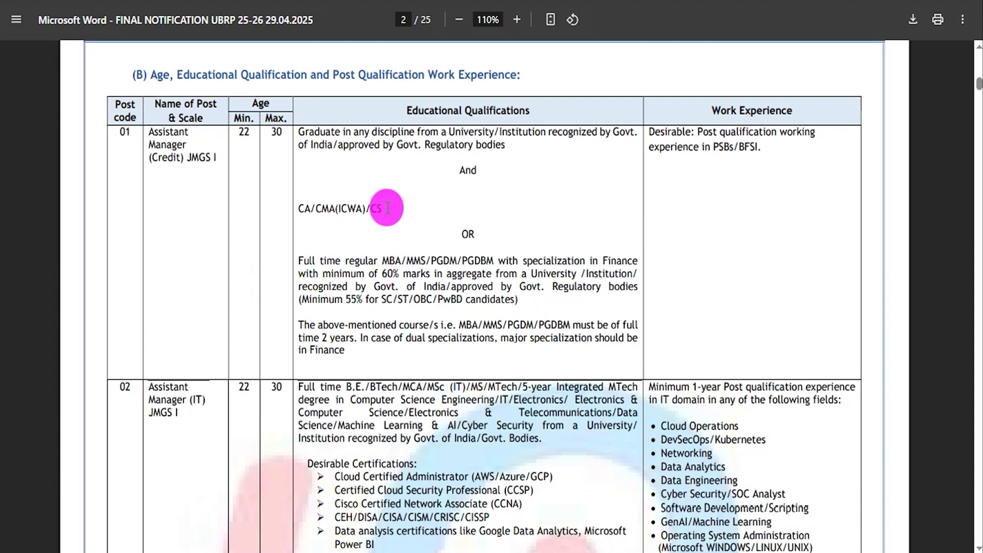
left_click_drag(367, 298, 442, 302)
left_click_drag(352, 402, 436, 426)
left_click(466, 154)
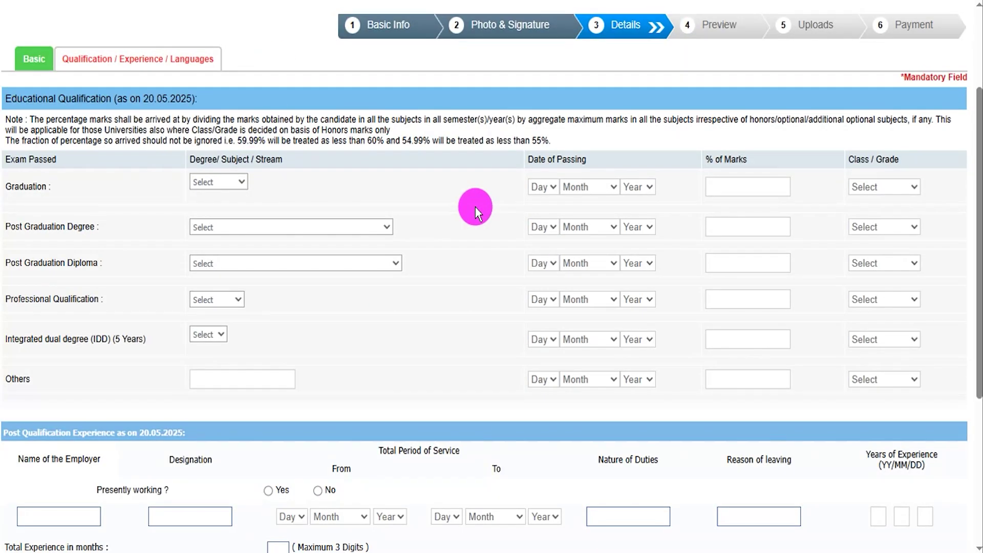
Set the Graduation stream to Science and its class to First Class in the Educational Qualification section of the application form
left_click(236, 182)
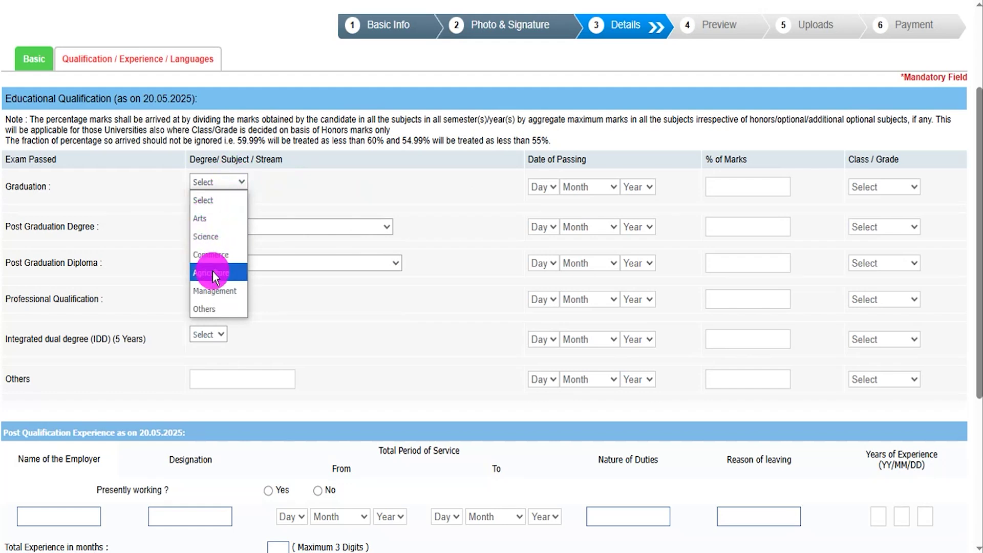
left_click(208, 237)
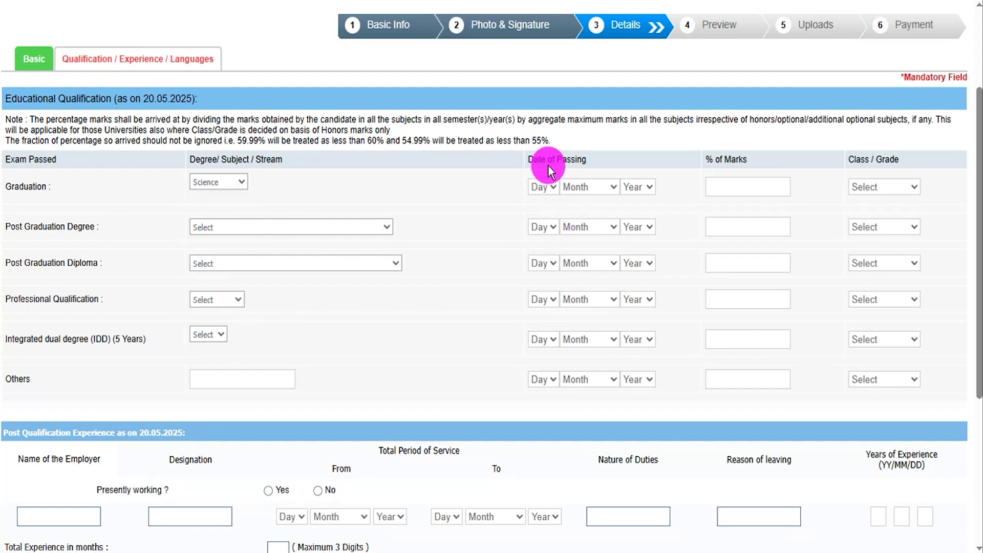
left_click(549, 188)
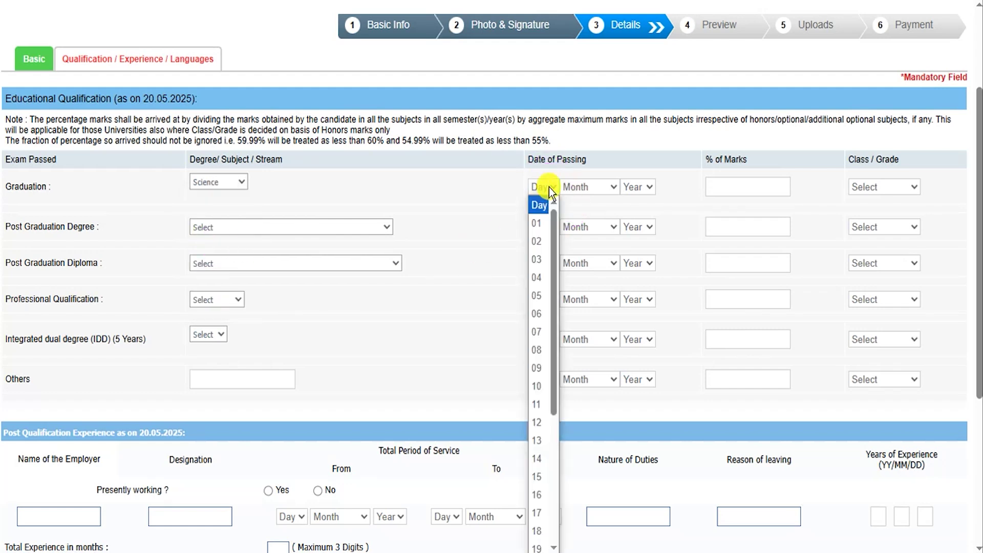
left_click(589, 186)
left_click(638, 186)
left_click(713, 182)
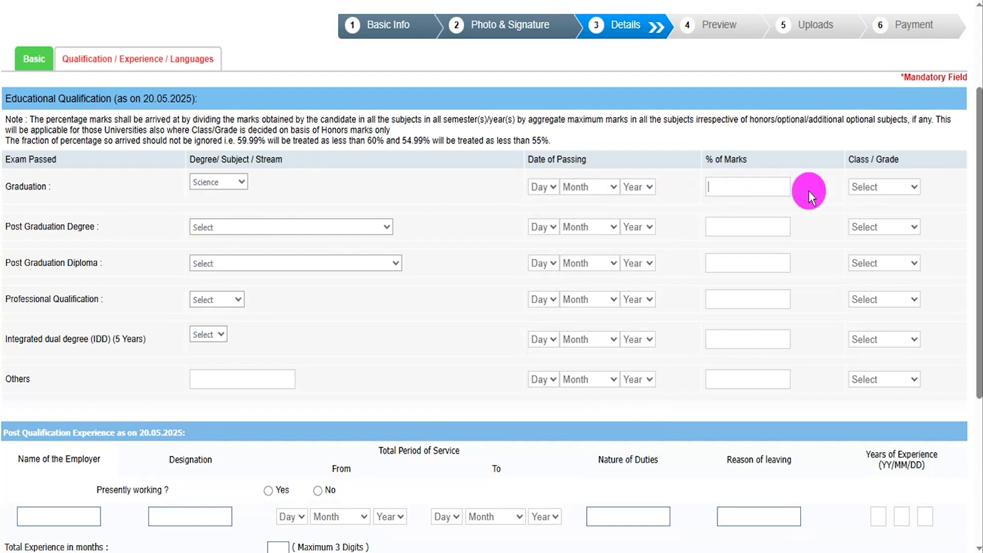
left_click(883, 188)
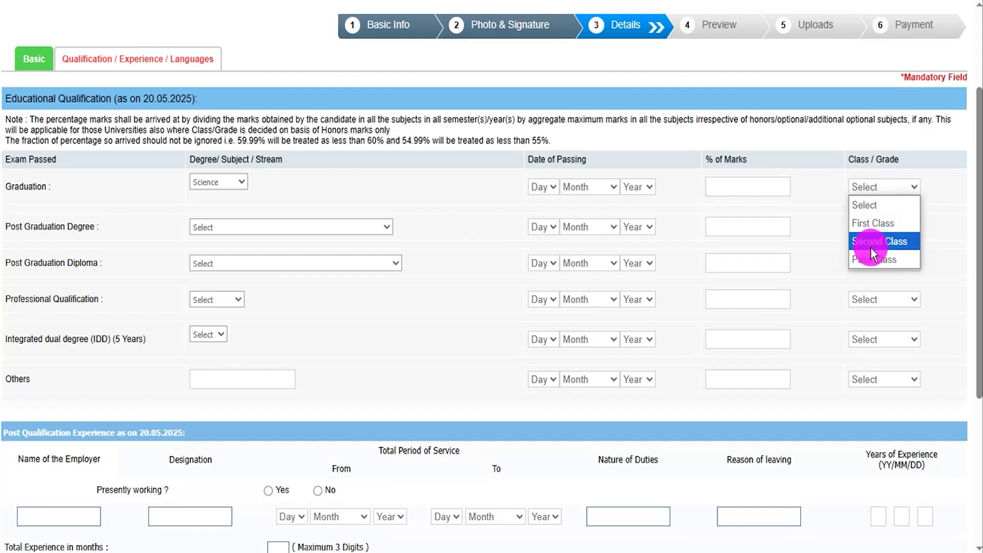
left_click(873, 223)
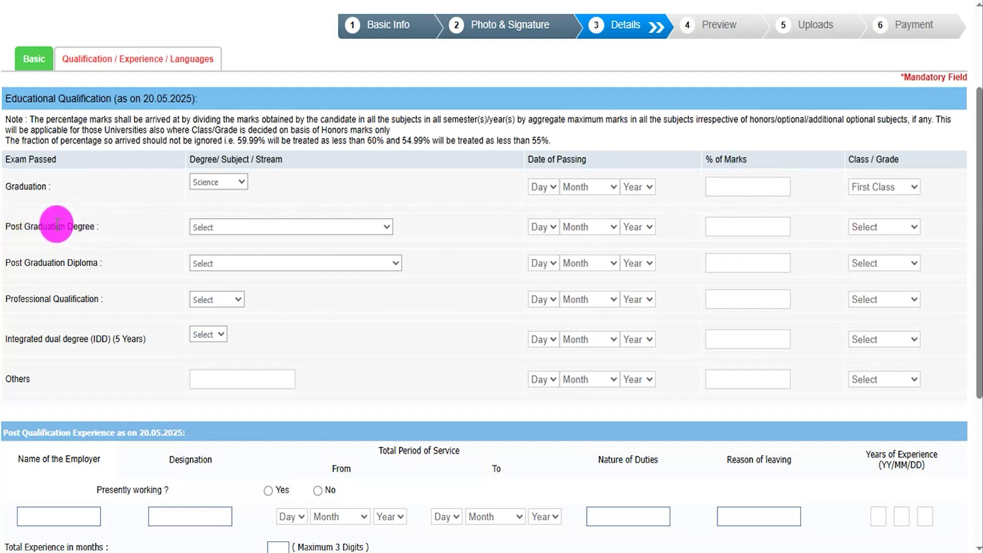
Review the Post Graduation Degree row's degree options, date of passing, percentage of marks and class choices without selecting any
left_click(228, 230)
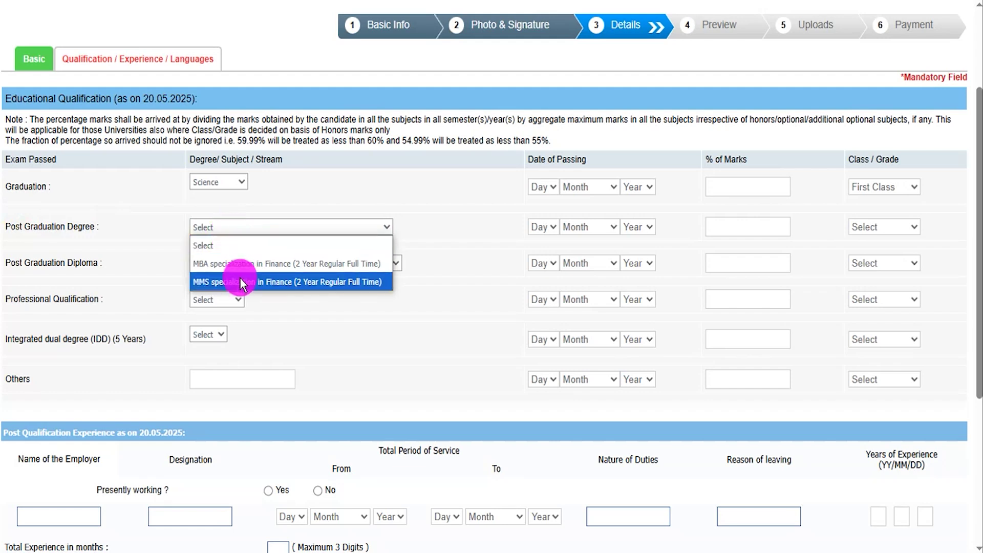
left_click(438, 333)
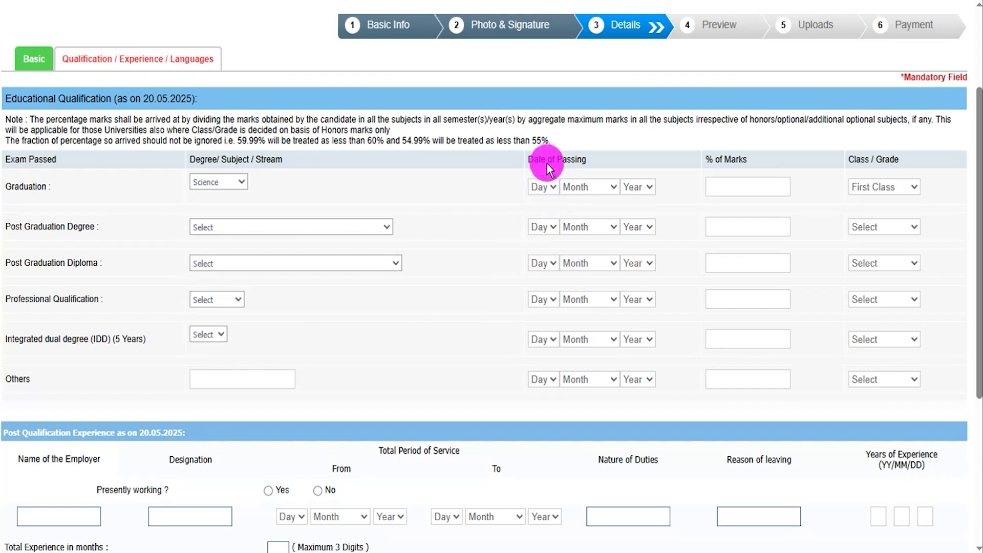
left_click(574, 227)
left_click(542, 227)
left_click(640, 229)
left_click(726, 227)
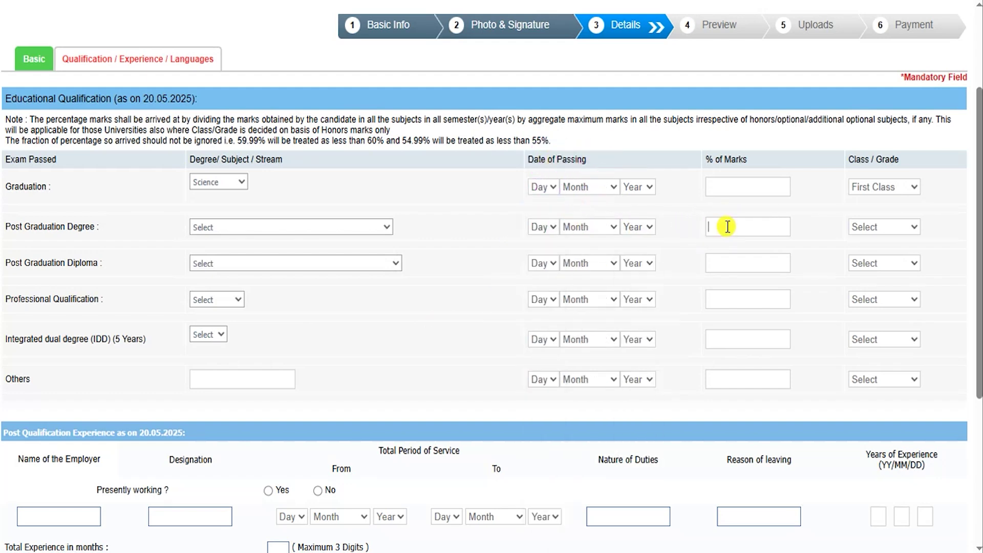
left_click(879, 232)
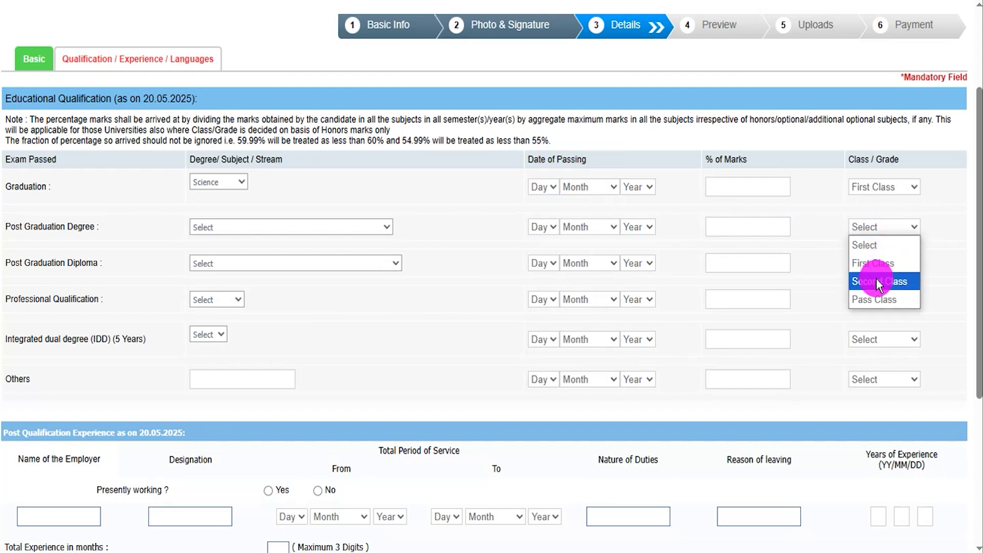
left_click(823, 270)
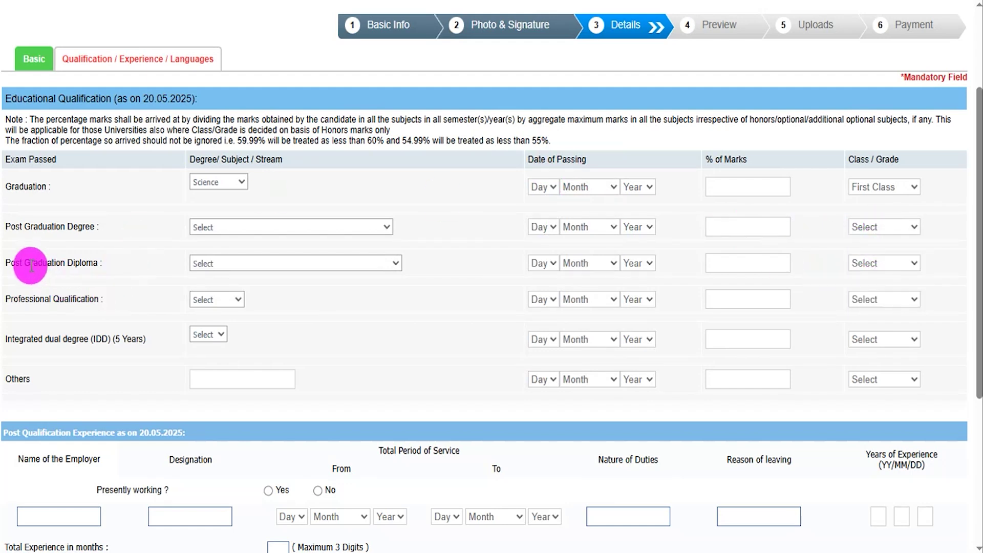
Review the options for Post Graduation Diploma, Professional Qualification and Integrated dual degree, and the Others entry
left_click(223, 264)
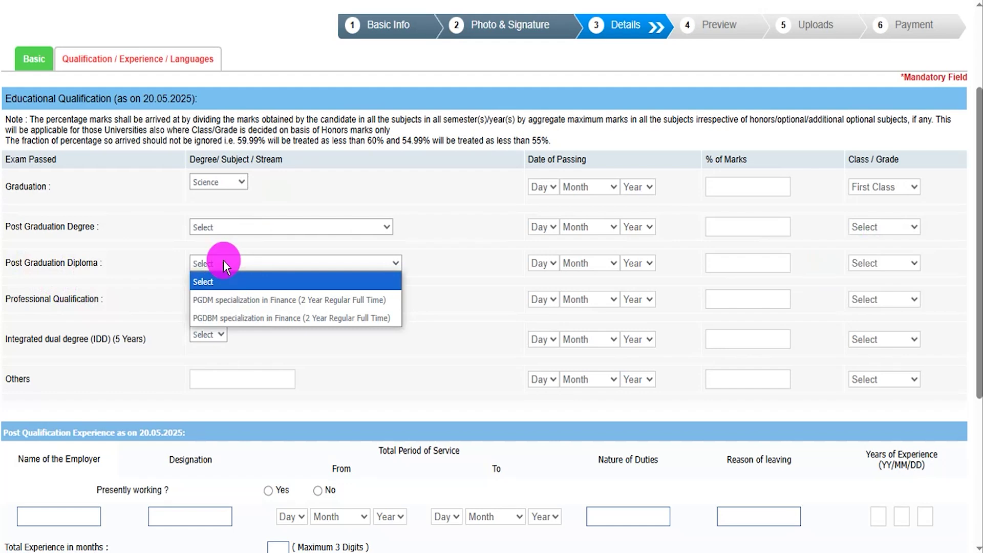
left_click(387, 352)
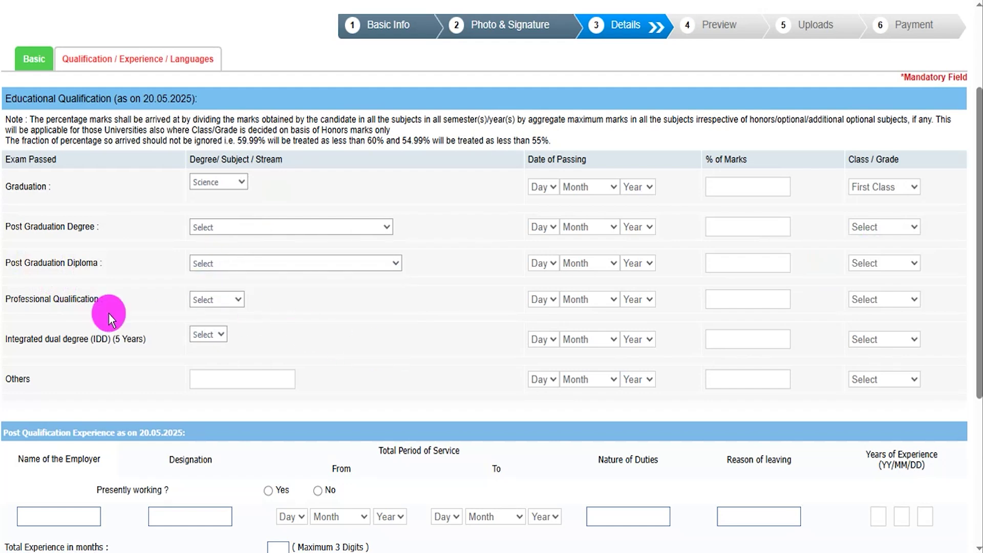
left_click(222, 299)
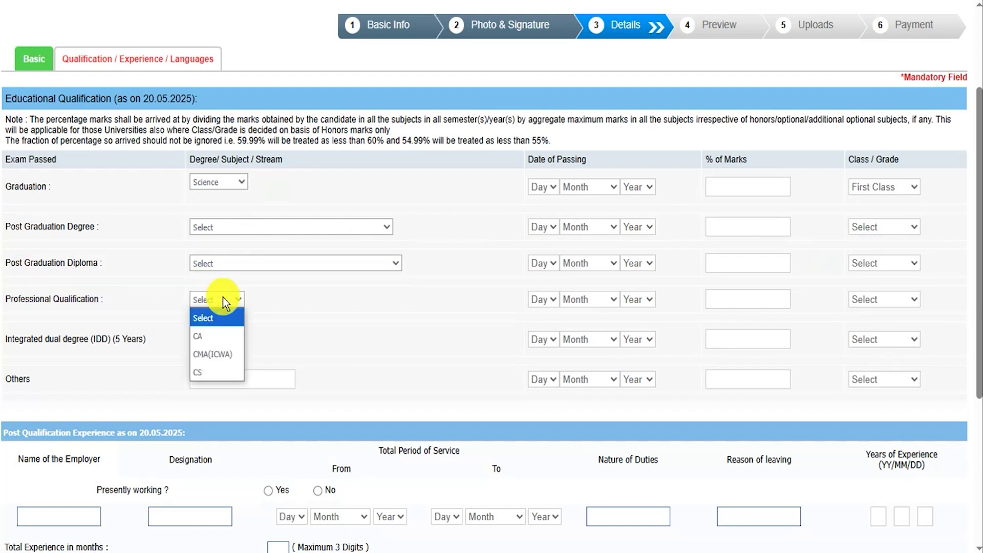
left_click(357, 343)
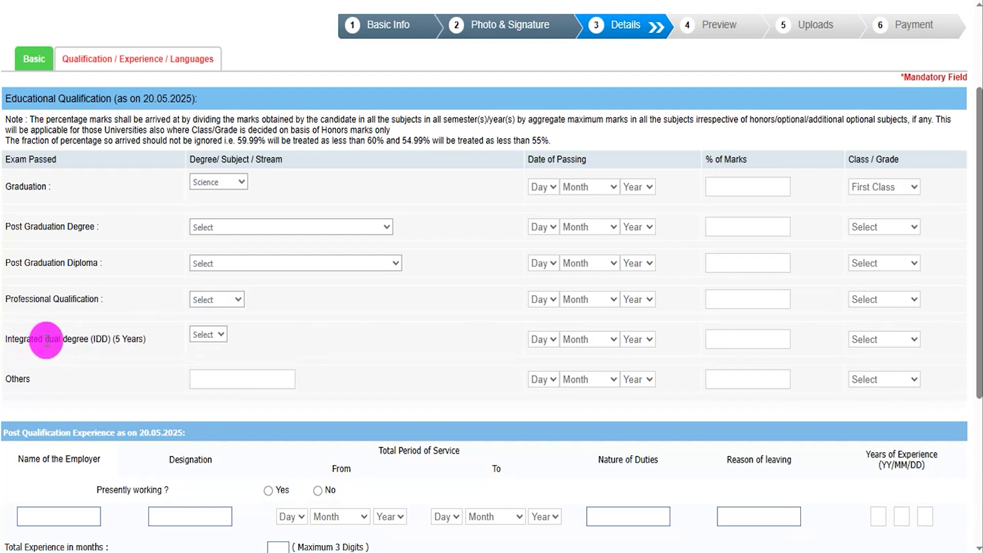
left_click(220, 335)
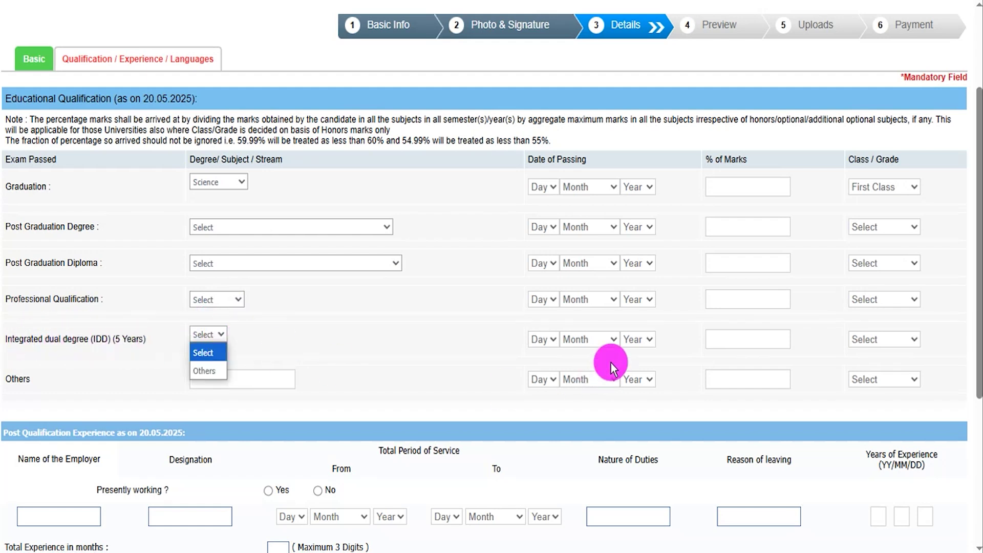
left_click(15, 380)
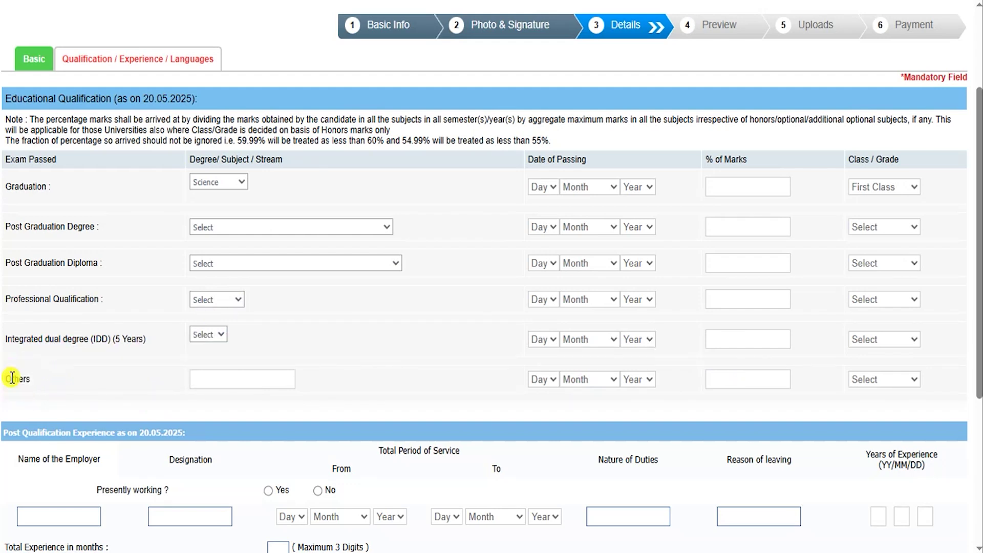
left_click(208, 380)
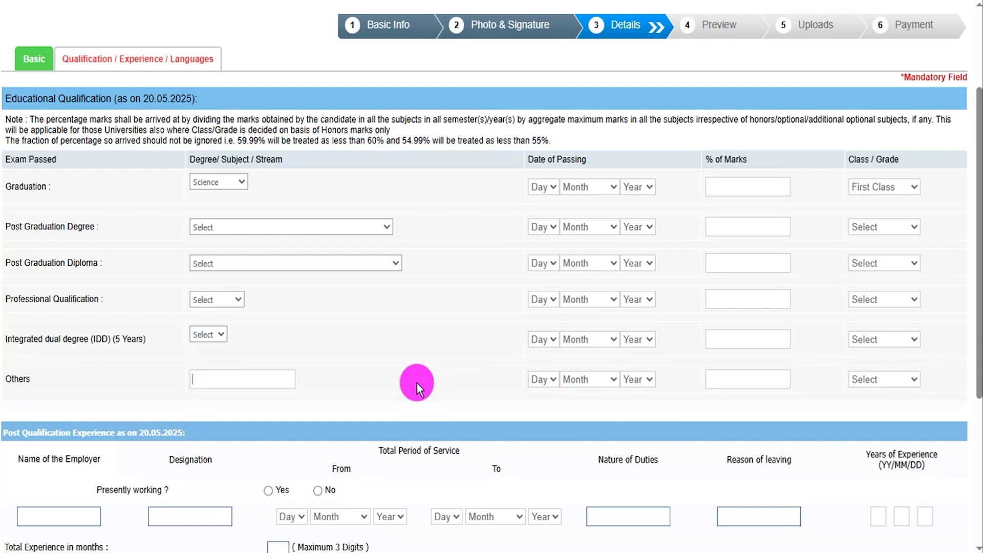
Look over the employer and designation fields under Post Qualification Experience, and set Presently working to No
scroll(417, 383, "down", 5)
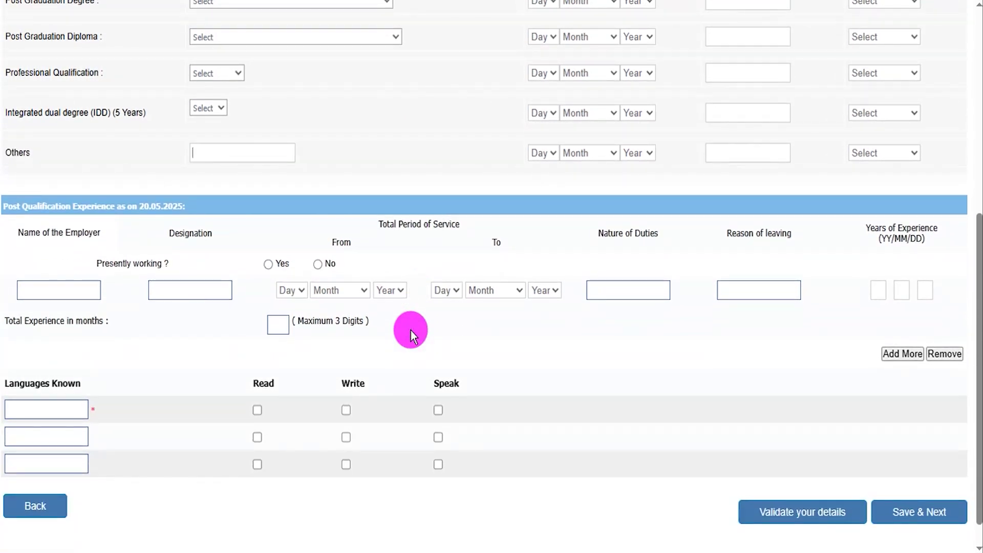
left_click(37, 291)
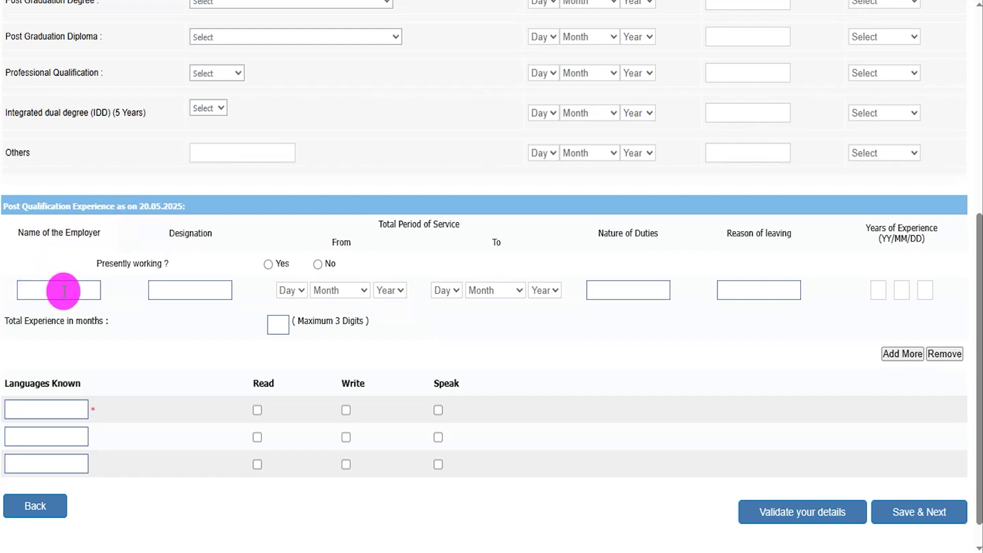
left_click(173, 287)
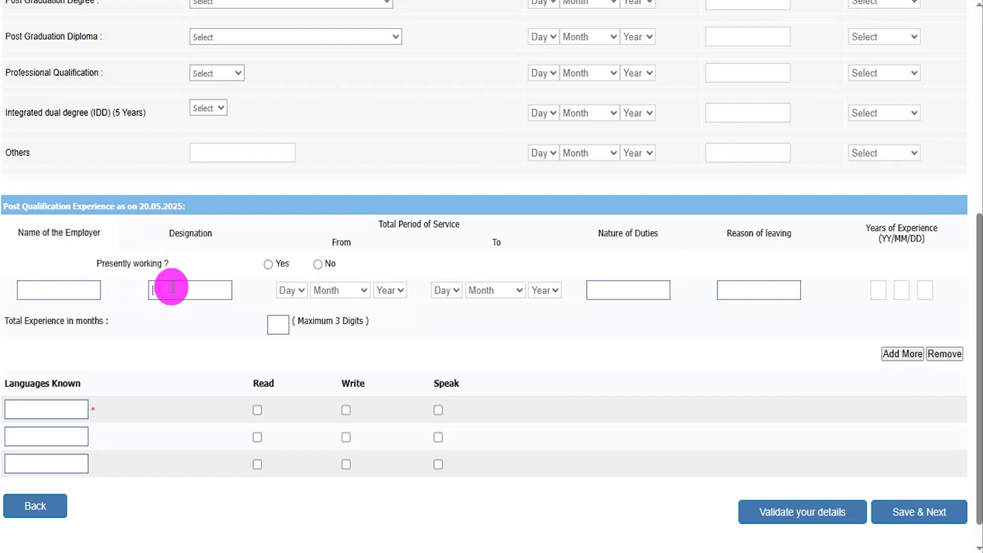
left_click(318, 264)
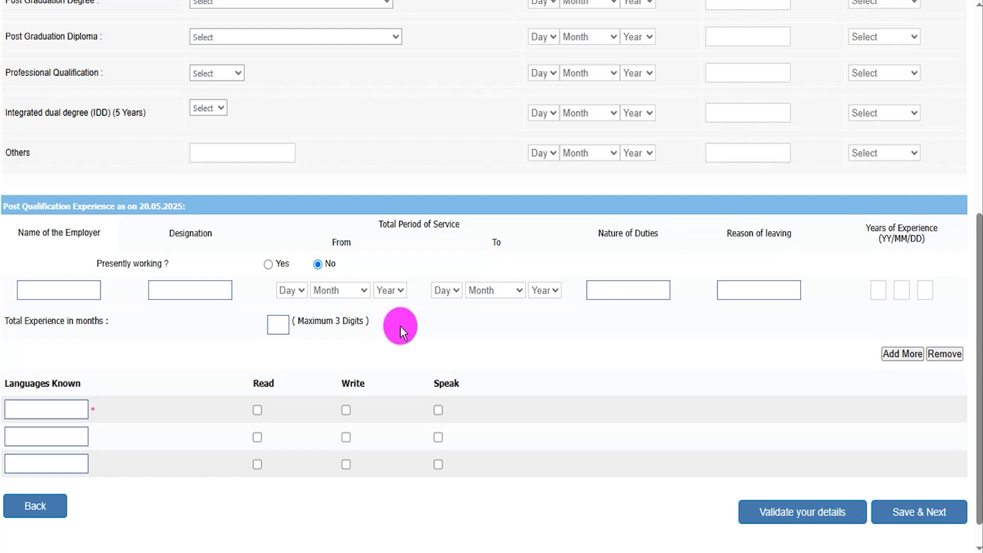
Review the day, month and year choices for the From date of the Total Period of Service without selecting any
left_click(294, 288)
left_click(344, 292)
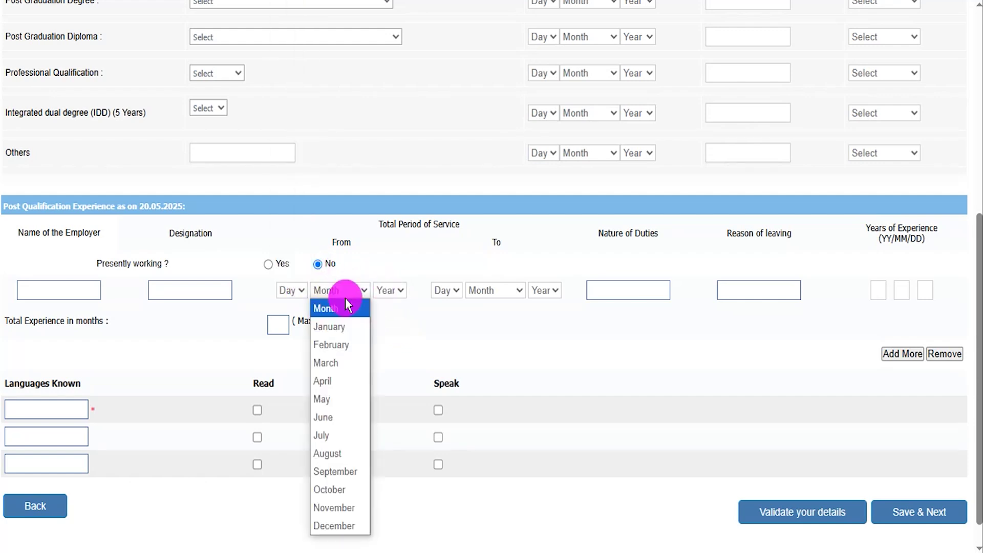
left_click(390, 290)
left_click(502, 312)
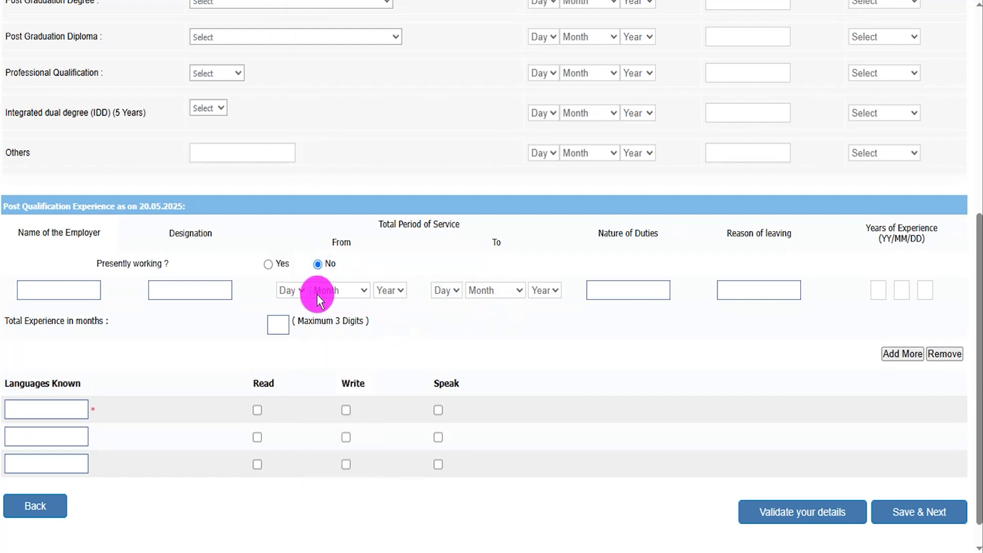
left_click(303, 294)
left_click(338, 290)
left_click(389, 291)
left_click(426, 312)
Review the To date choices of the service period and the Nature of Duties and Reason of leaving fields
left_click(448, 291)
left_click(495, 290)
left_click(545, 290)
left_click(625, 317)
left_click(622, 233)
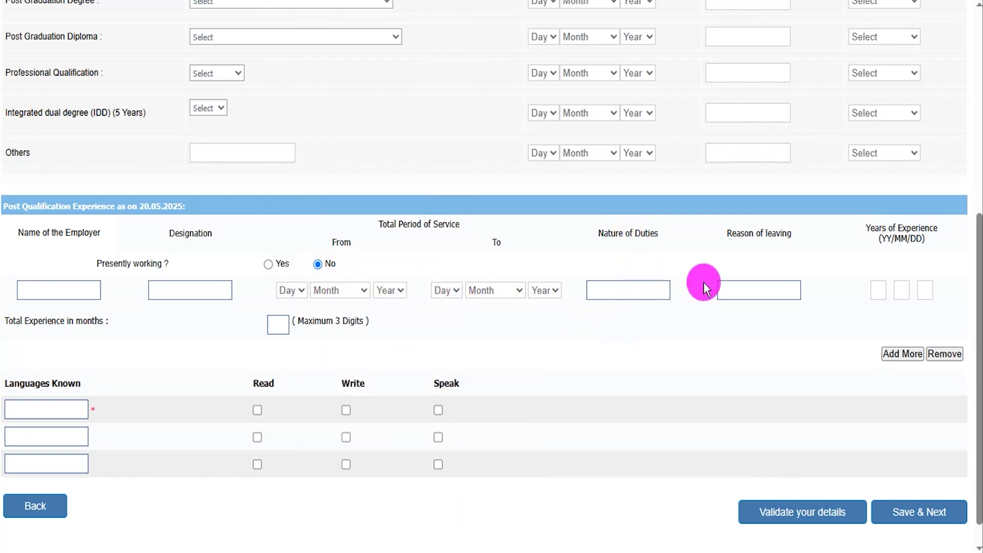
left_click(761, 287)
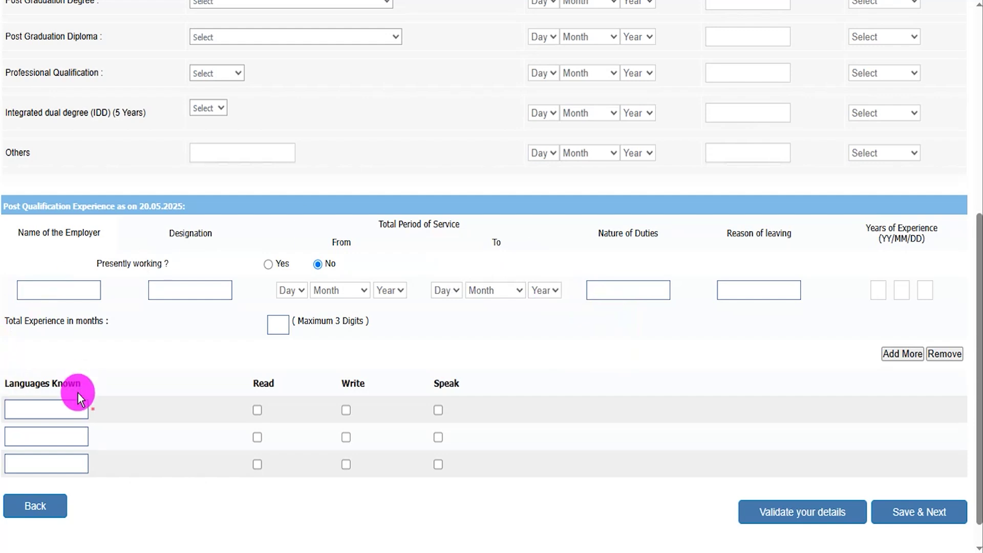
Enter Hindi as the first known language and mark it as read, written and spoken
left_click(49, 411)
type("Hind")
left_click(349, 411)
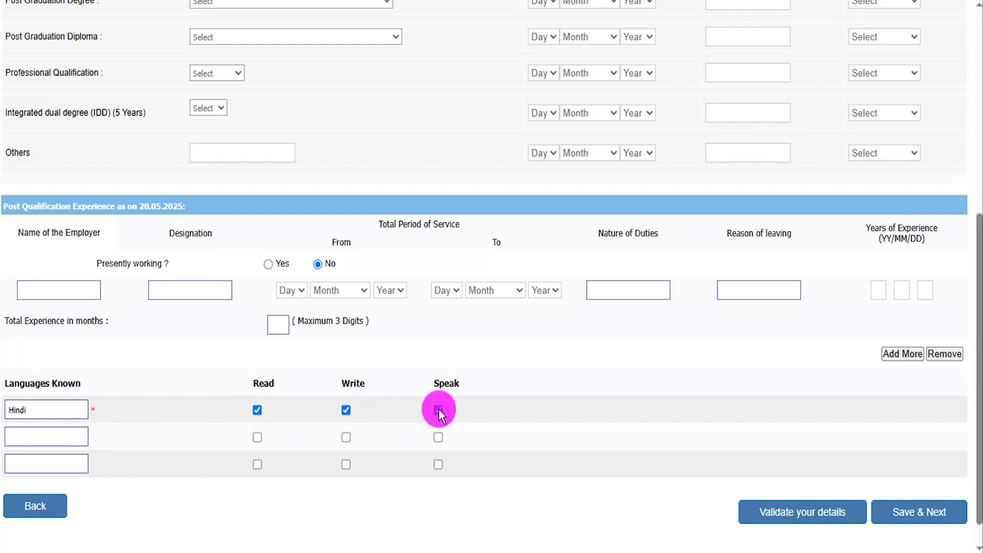
left_click(42, 438)
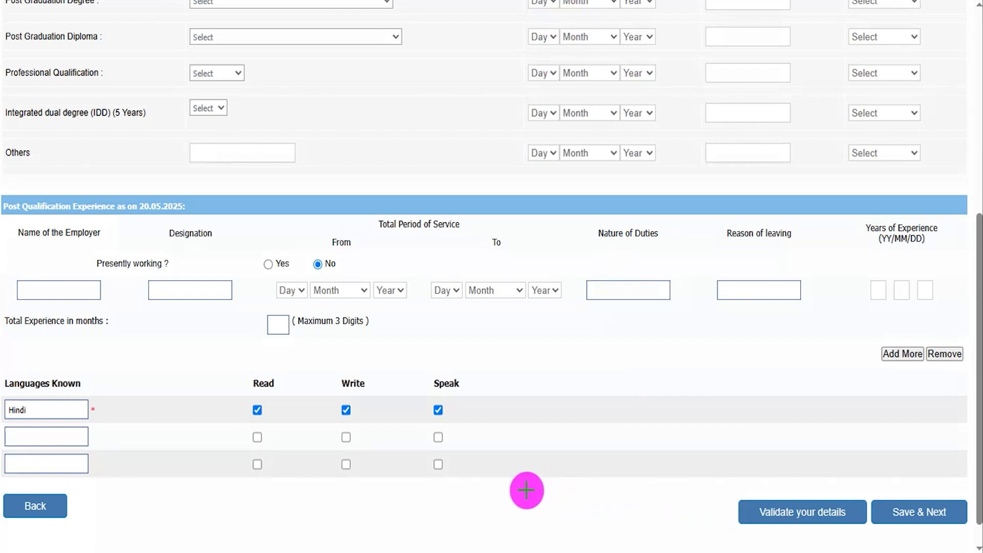
Validate the entered details and save them to continue to the application preview
left_click_drag(580, 496, 740, 516)
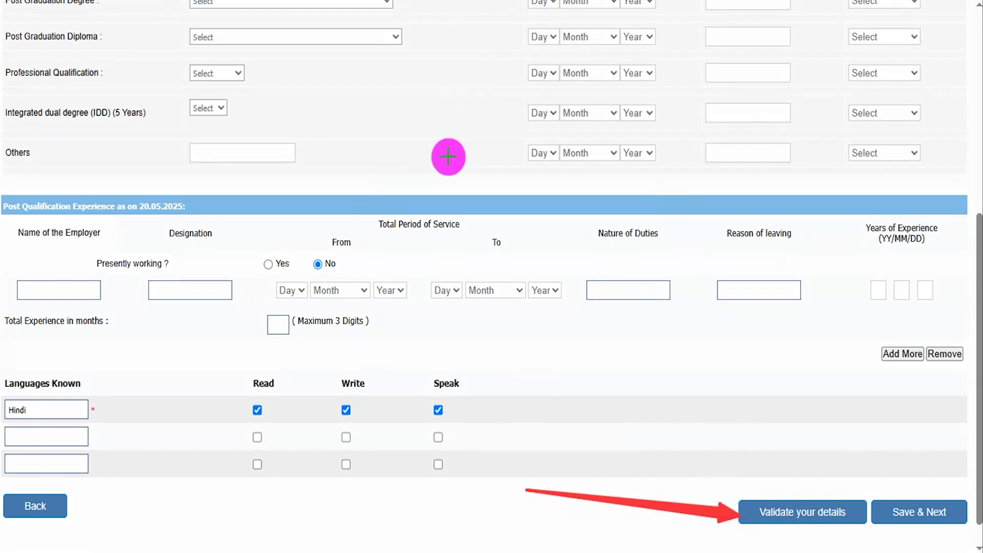
left_click_drag(808, 342, 928, 486)
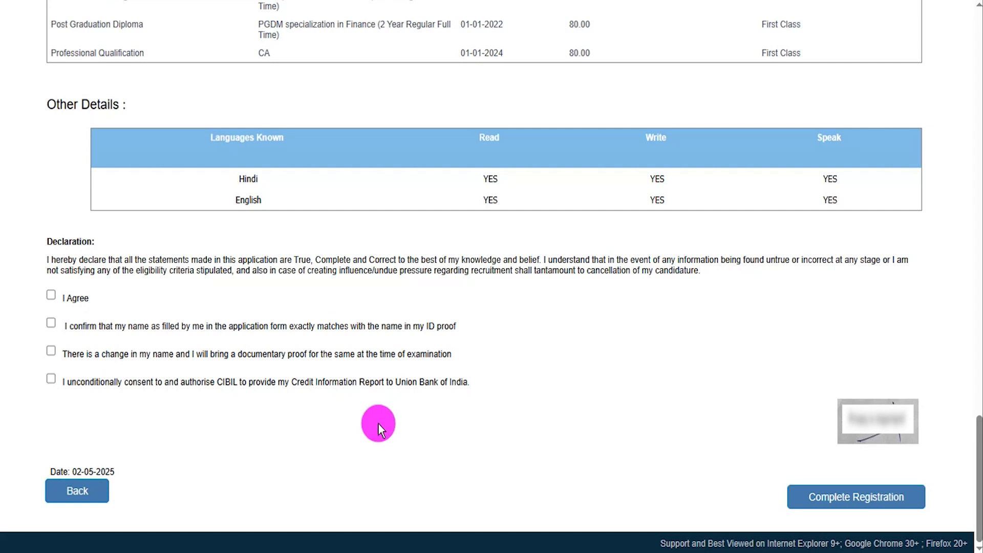
Agree to the declaration and confirm that the name in the application form matches the ID proof
left_click_drag(57, 241, 92, 241)
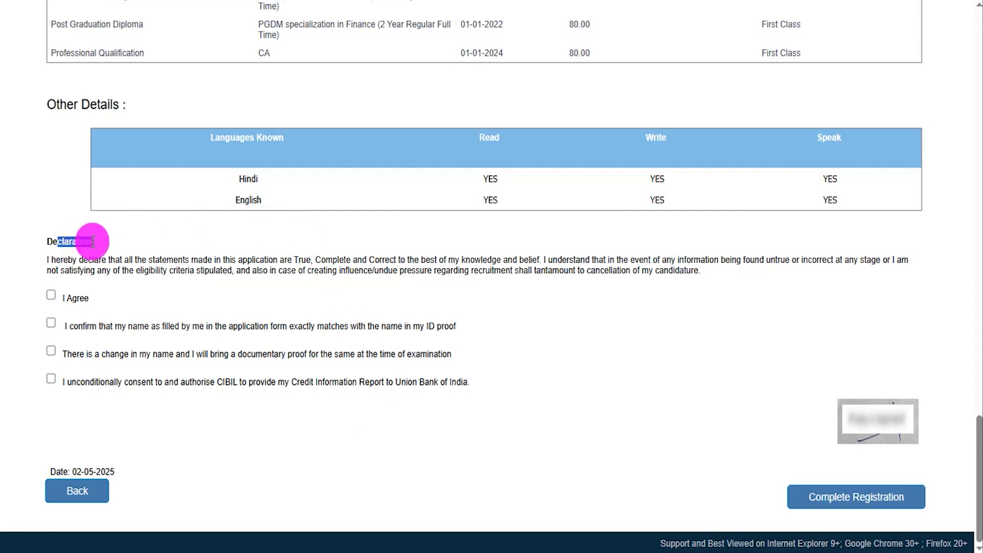
left_click(52, 296)
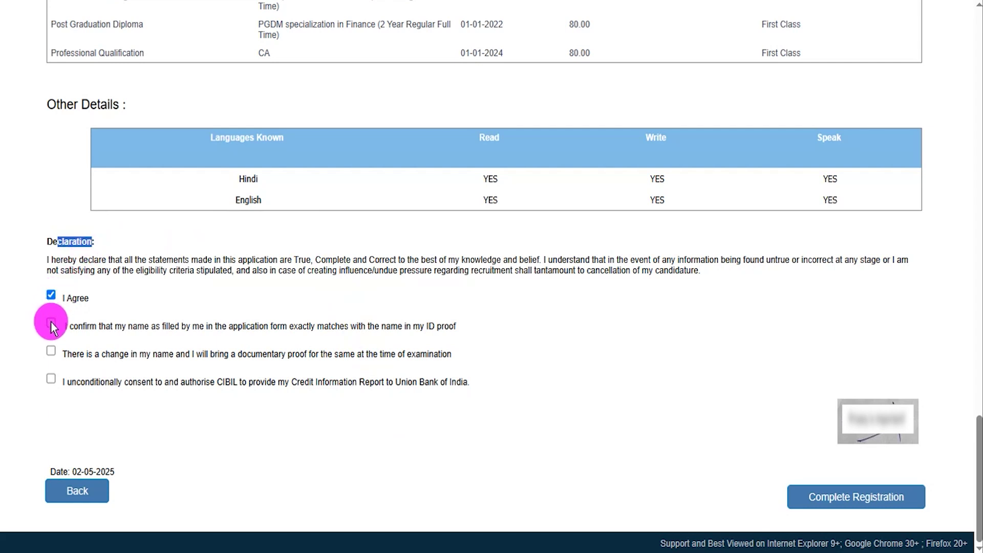
left_click(52, 323)
Complete the registration from the preview page to proceed to the document uploads
left_click_drag(244, 424, 108, 489)
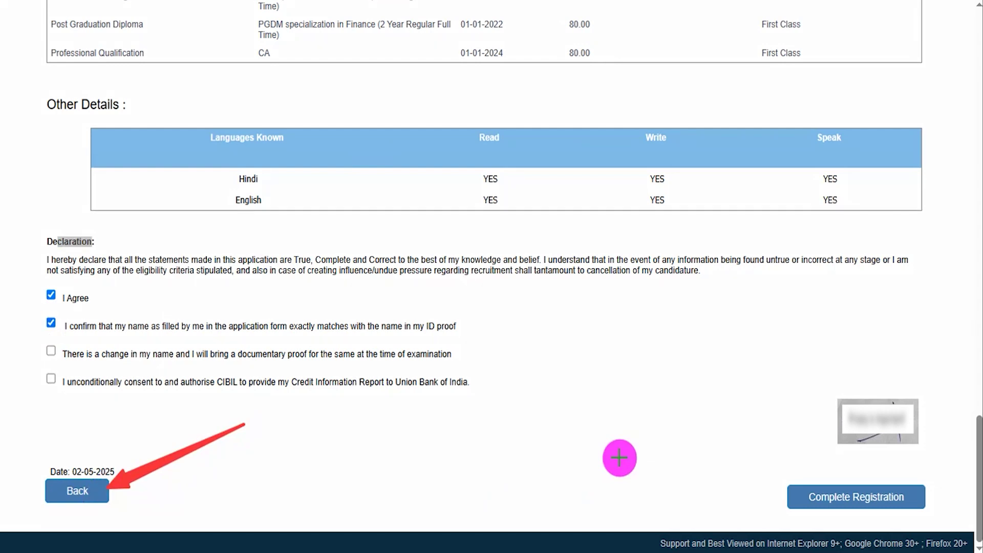
left_click_drag(619, 377, 738, 457)
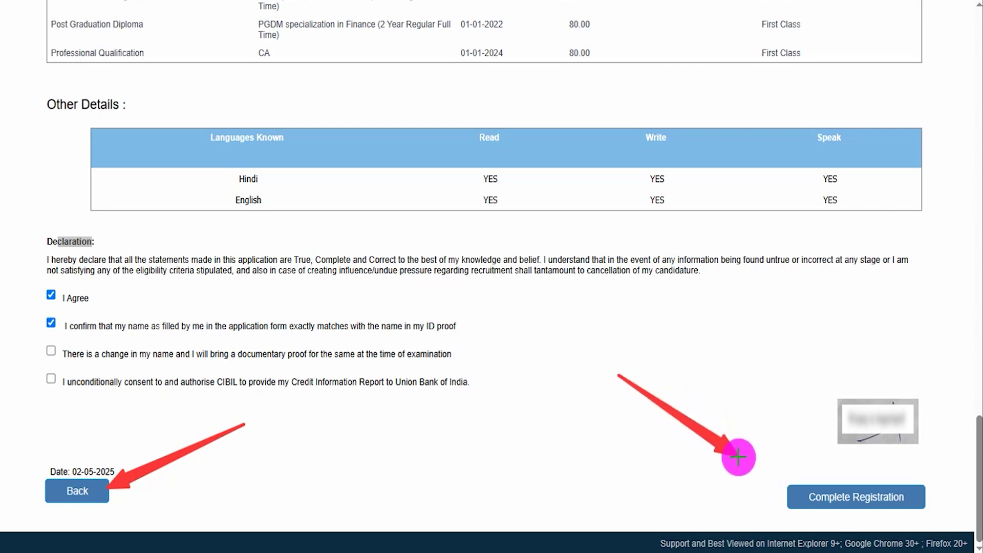
left_click(799, 498)
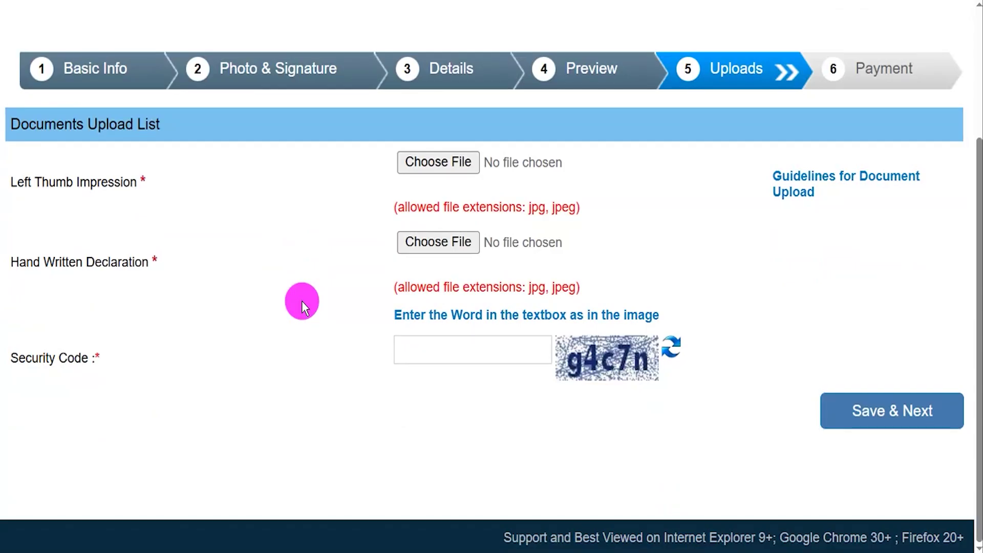
Open the document upload guidelines and check the file size, dimensions and file type required for the left thumb impression
left_click_drag(24, 183, 114, 183)
left_click_drag(26, 262, 124, 263)
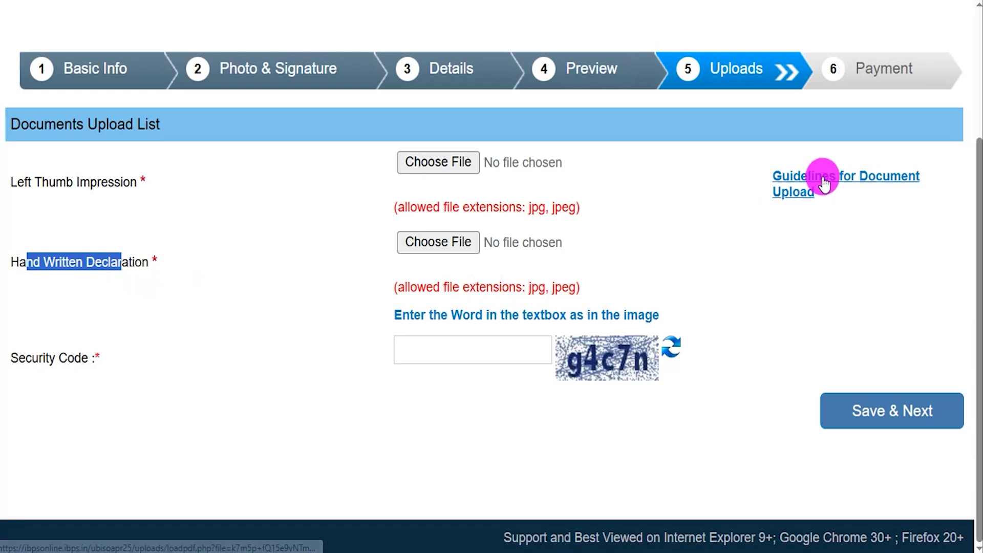
left_click(795, 195)
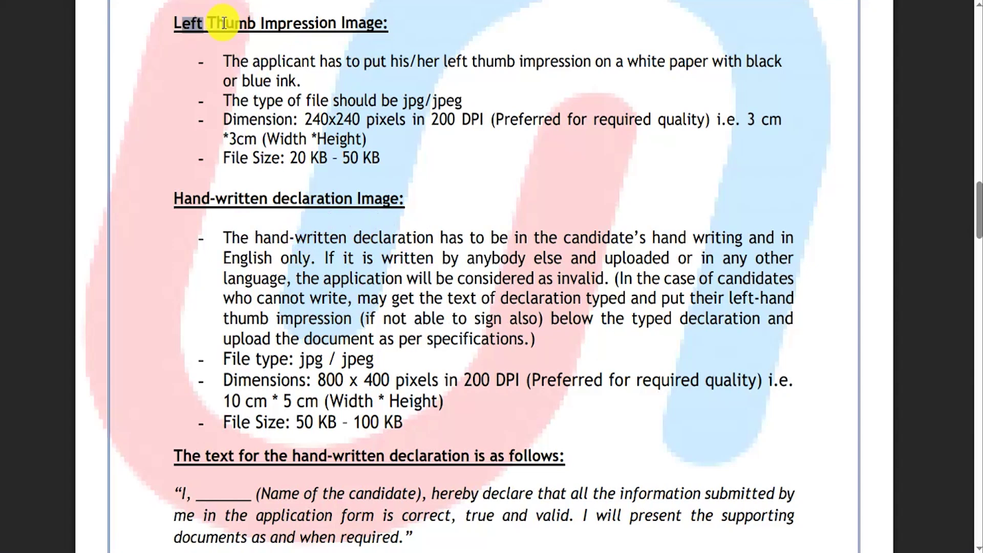
left_click_drag(182, 22, 287, 21)
left_click_drag(289, 158, 376, 158)
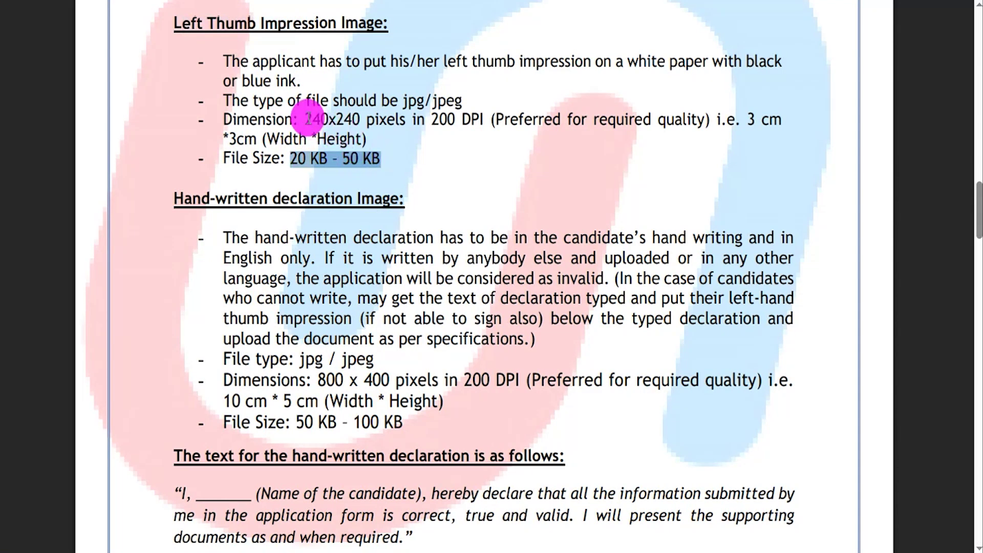
left_click_drag(306, 120, 455, 100)
Check the file size, dimensions and file type required for the hand-written declaration image in the guidelines
left_click_drag(180, 197, 323, 199)
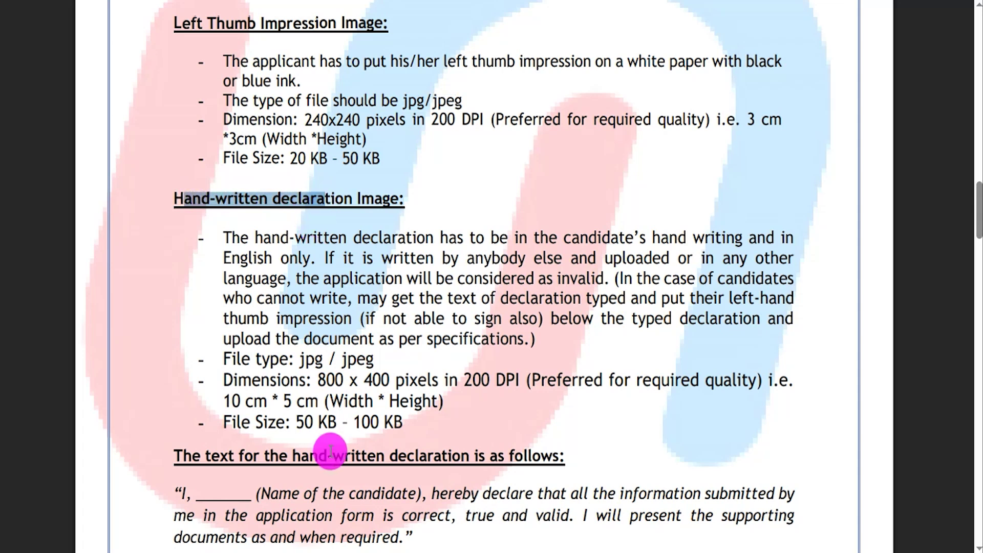
left_click(304, 423)
left_click_drag(298, 423, 395, 423)
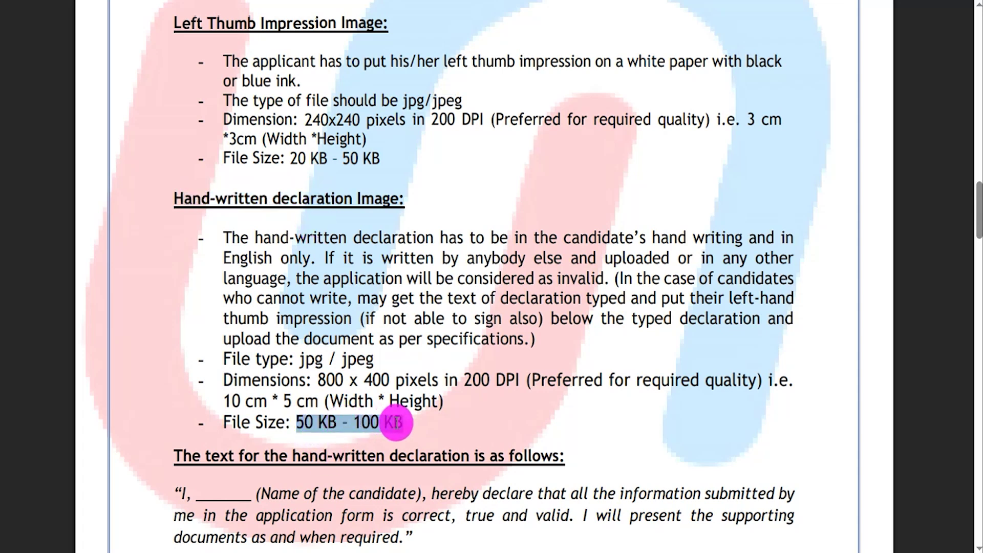
left_click_drag(318, 380, 404, 380)
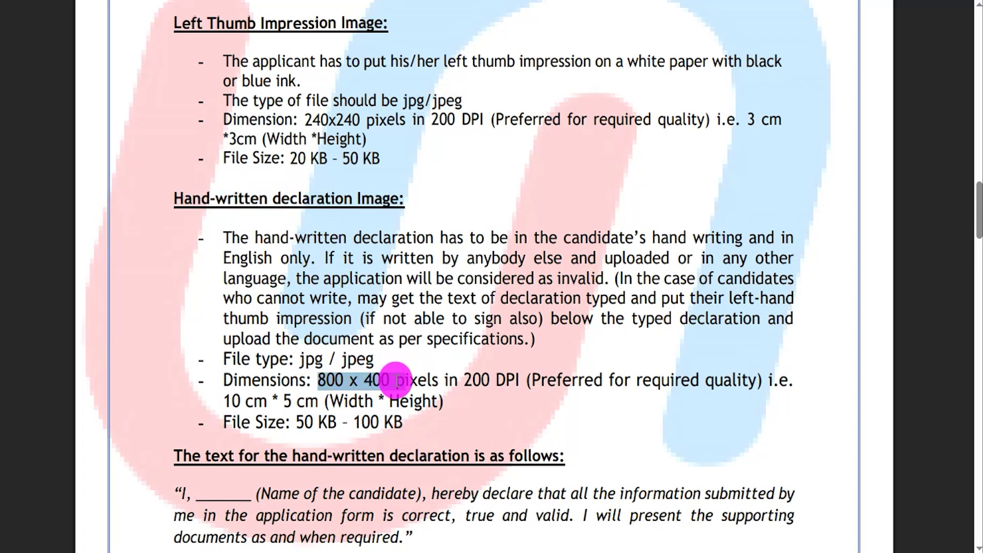
left_click_drag(301, 358, 374, 358)
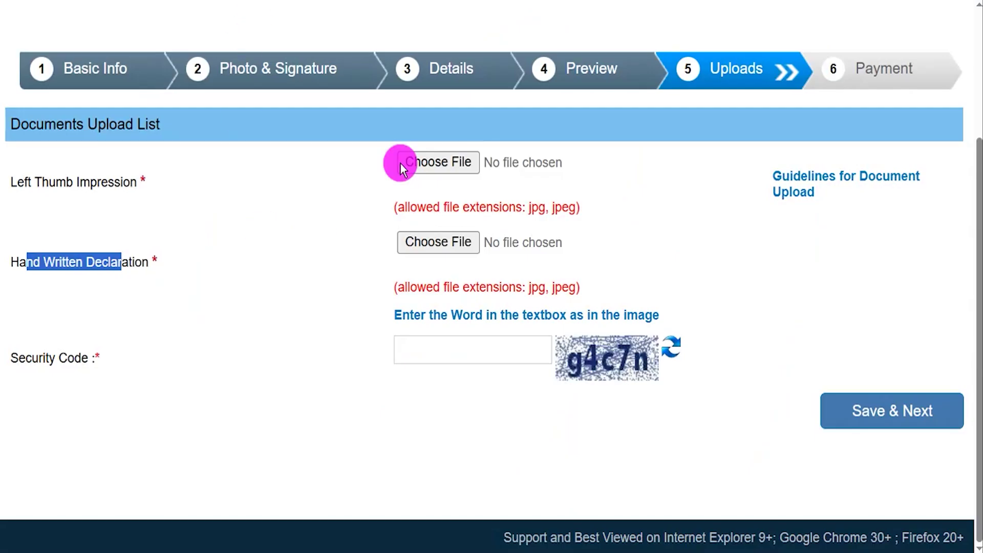
Go through the thumb impression, hand-written declaration and security code fields on the Uploads page, and continue to the Payment stage
left_click_drag(474, 165, 512, 141)
left_click_drag(475, 236, 513, 215)
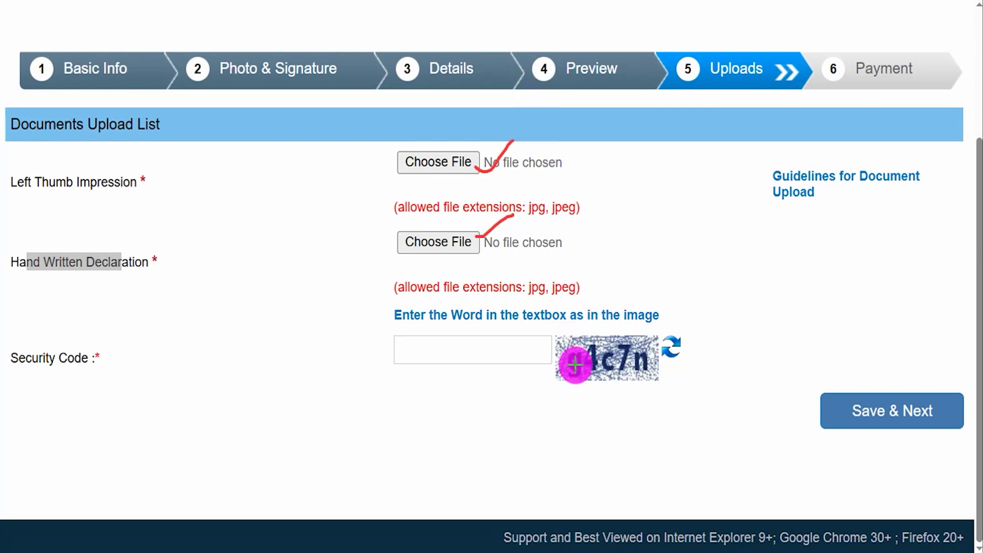
left_click_drag(590, 379, 671, 378)
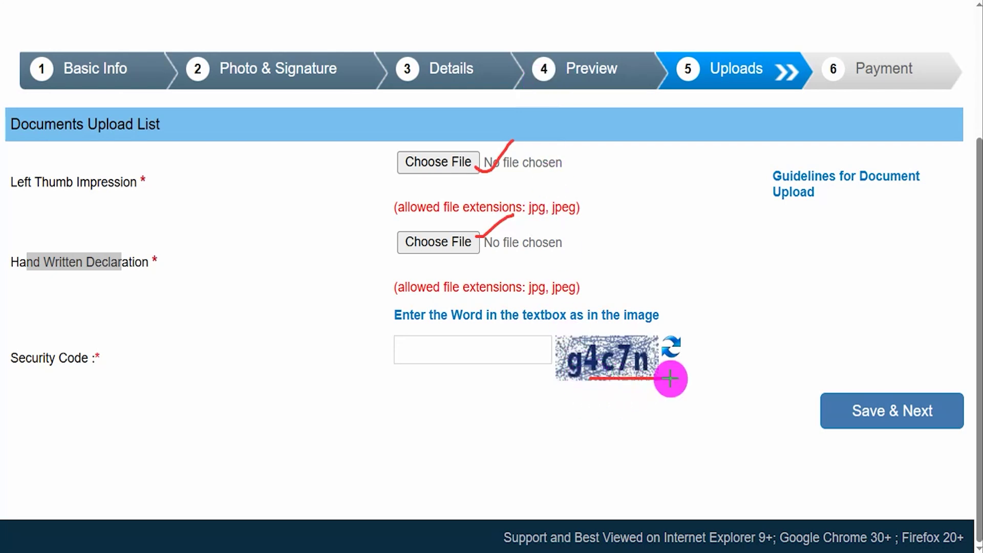
left_click_drag(508, 347, 552, 324)
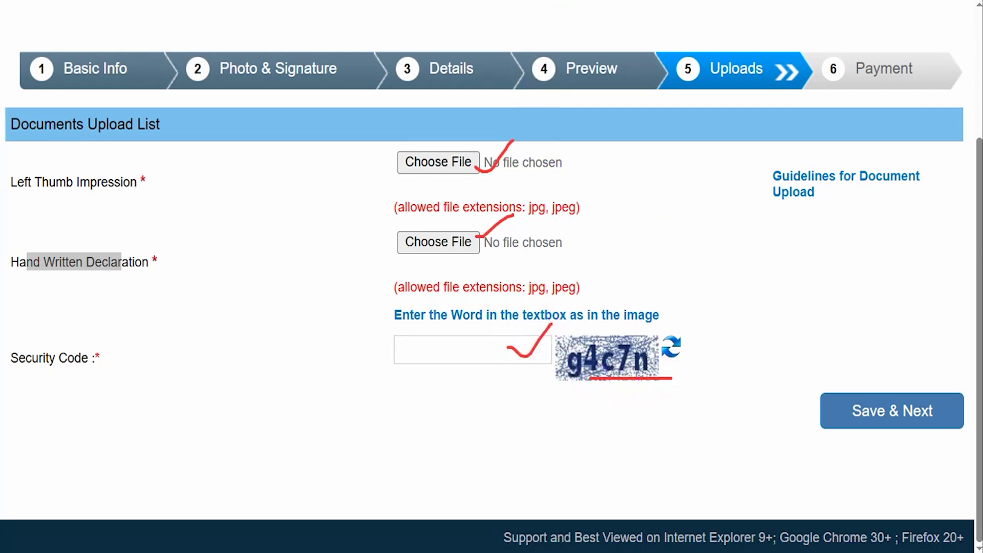
mouse_move(744, 258)
left_mouse_down()
mouse_move(812, 344)
mouse_move(824, 384)
left_mouse_up()
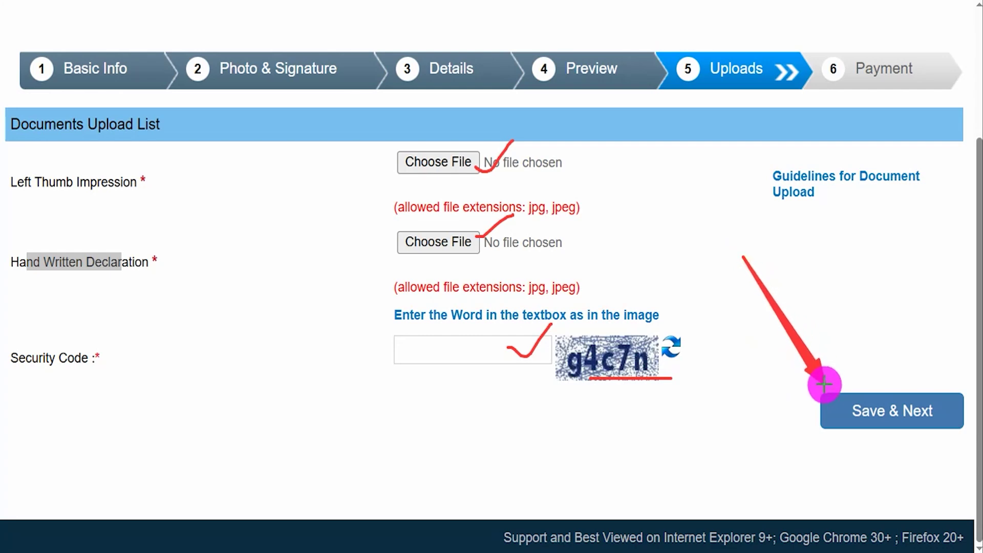
left_click(830, 398)
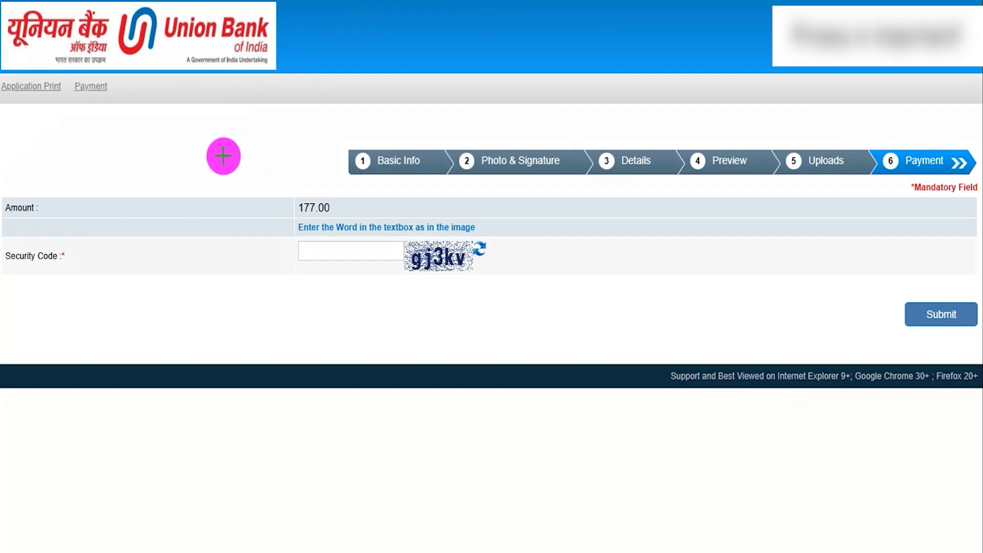
Check the application fee for each category and the accepted payment modes on the recruitment details page
left_click_drag(82, 148, 39, 95)
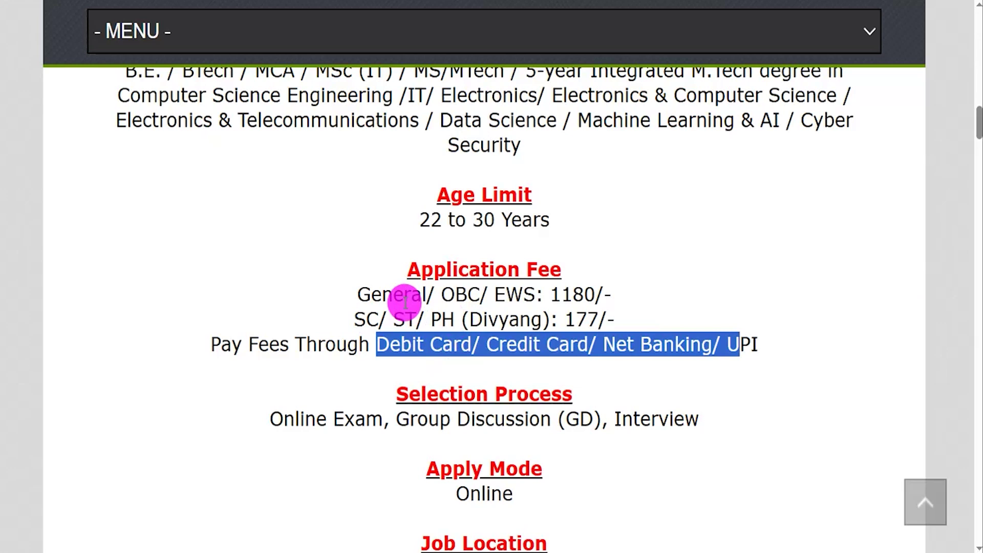
left_click_drag(372, 293, 526, 294)
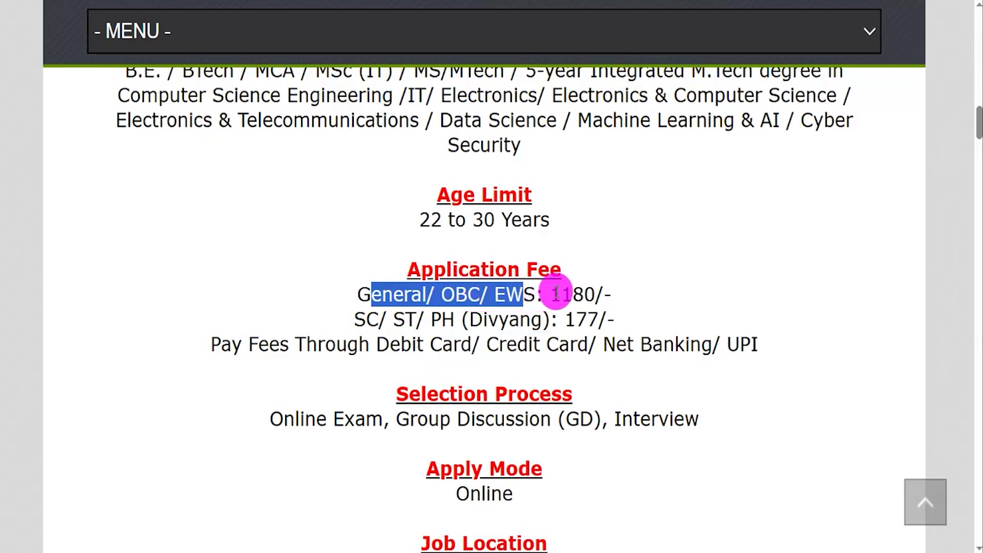
left_click_drag(552, 295, 630, 290)
left_click_drag(367, 321, 612, 318)
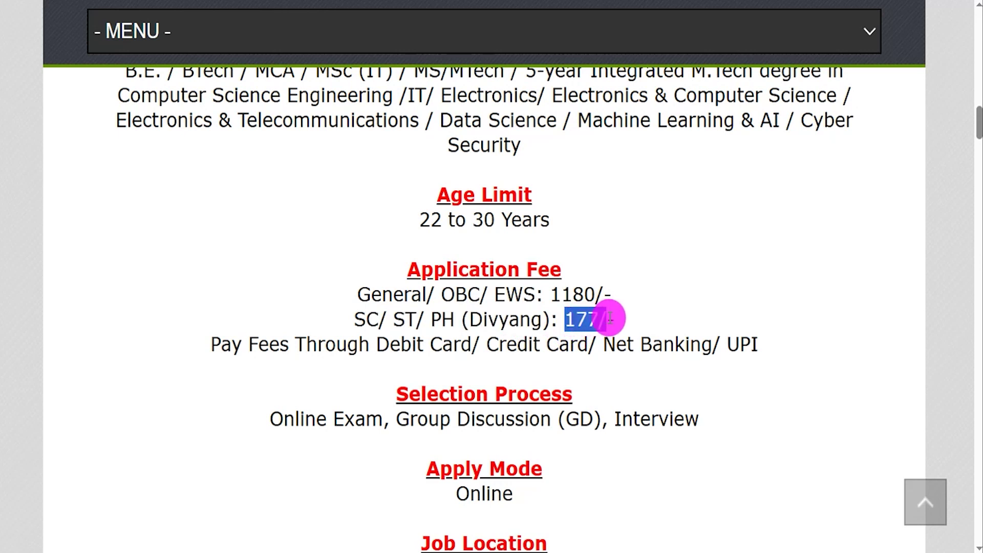
left_click_drag(390, 344, 751, 347)
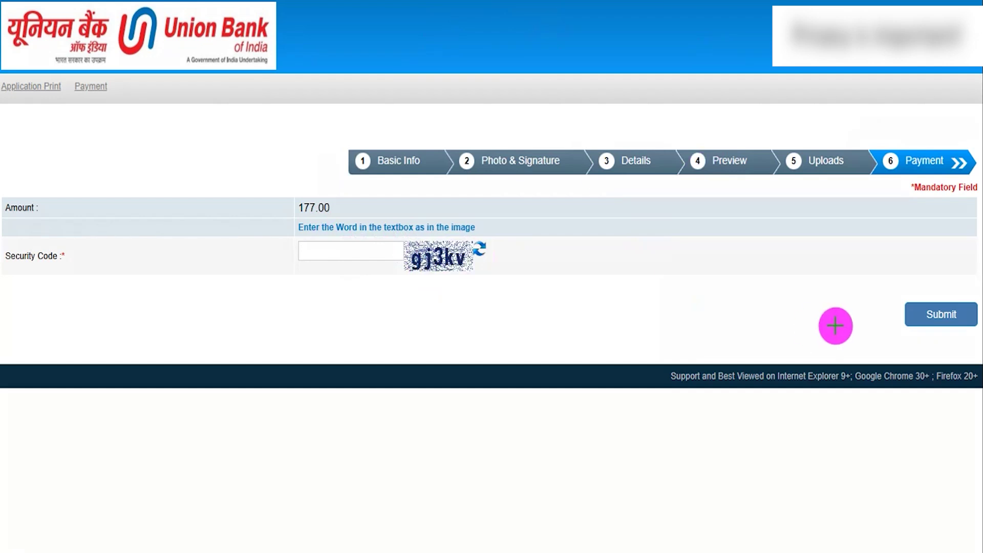
Submit the payment stage and go through the debit card, internet banking and QR payment options on the gateway
left_click(914, 312)
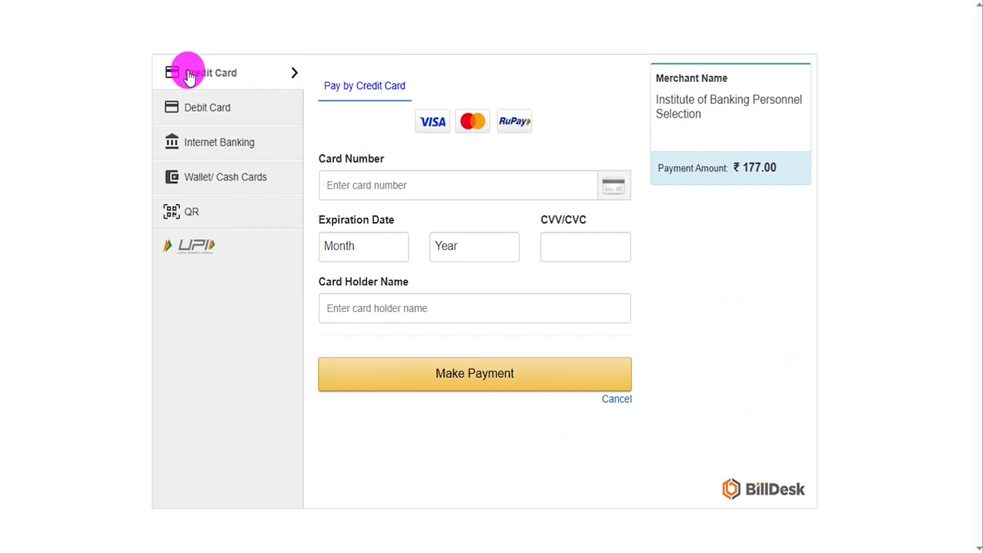
left_click(199, 107)
left_click(219, 147)
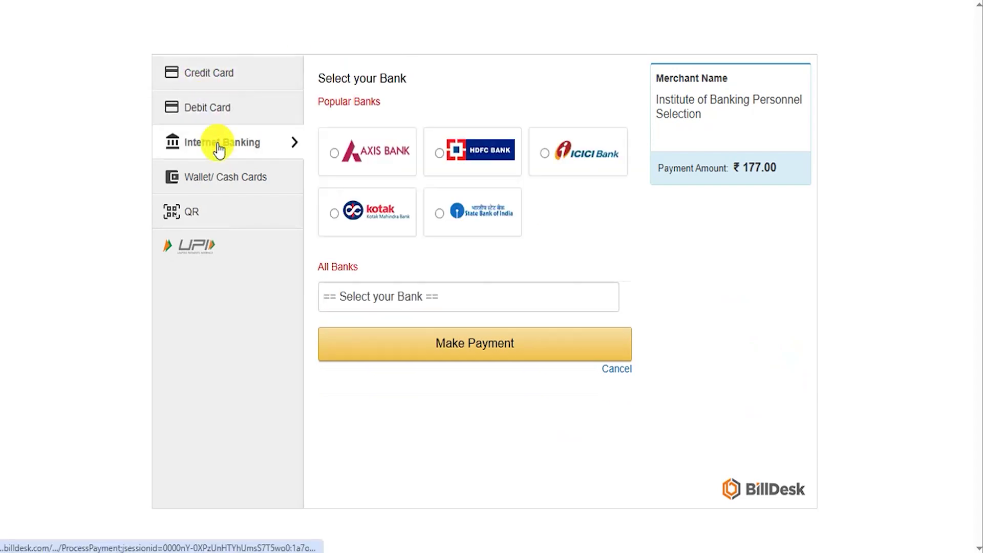
left_click(181, 209)
Choose BHIM UPI as the payment mode and proceed with the payment past the convenience fee summary
left_click(198, 244)
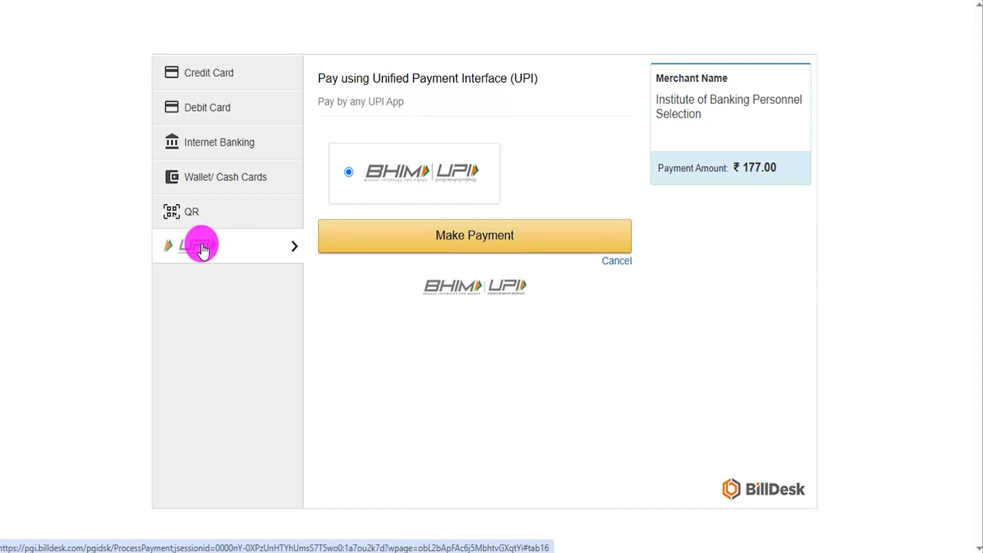
left_click(462, 250)
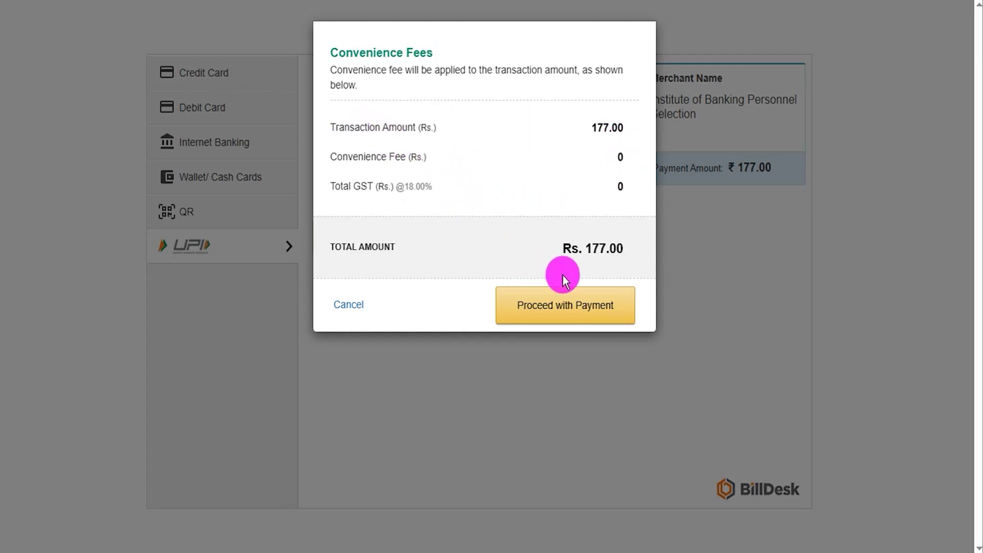
left_click(548, 310)
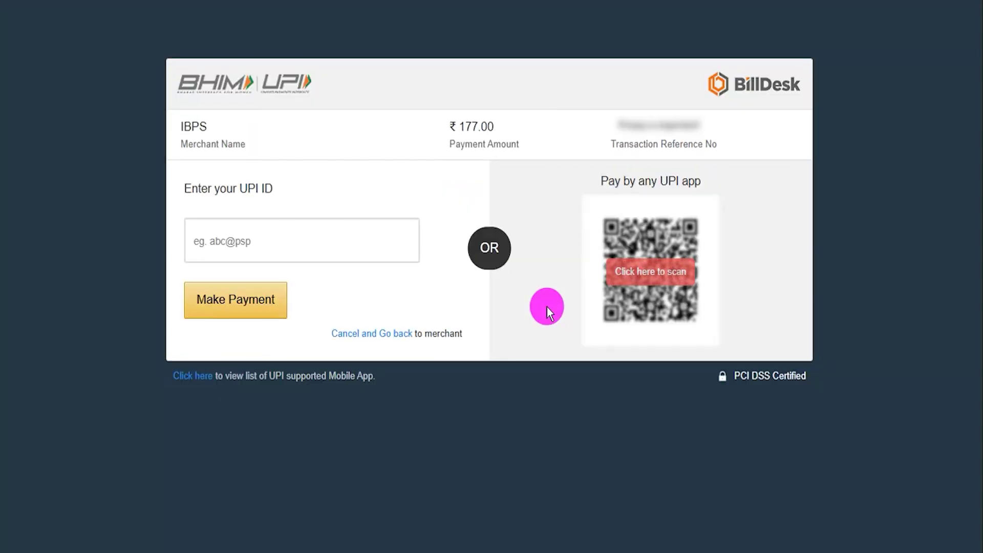
Go through the UPI ID field and display the QR code for paying with any UPI app
left_click_drag(190, 186, 260, 189)
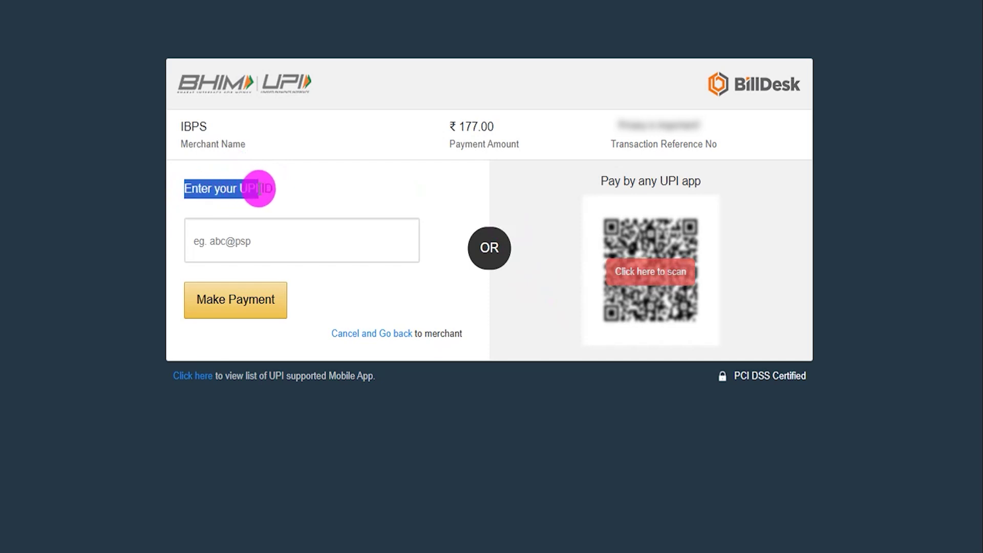
left_click(250, 241)
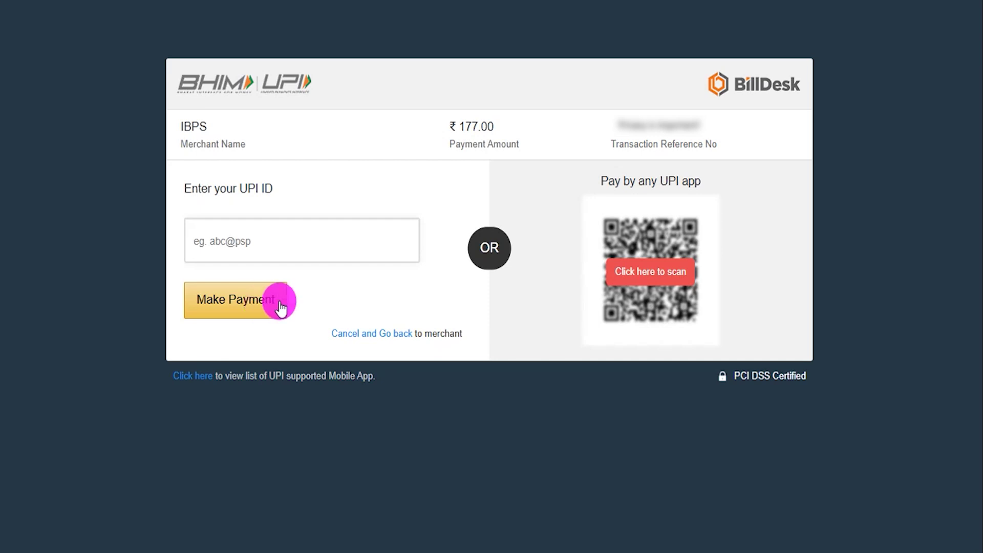
left_click(635, 277)
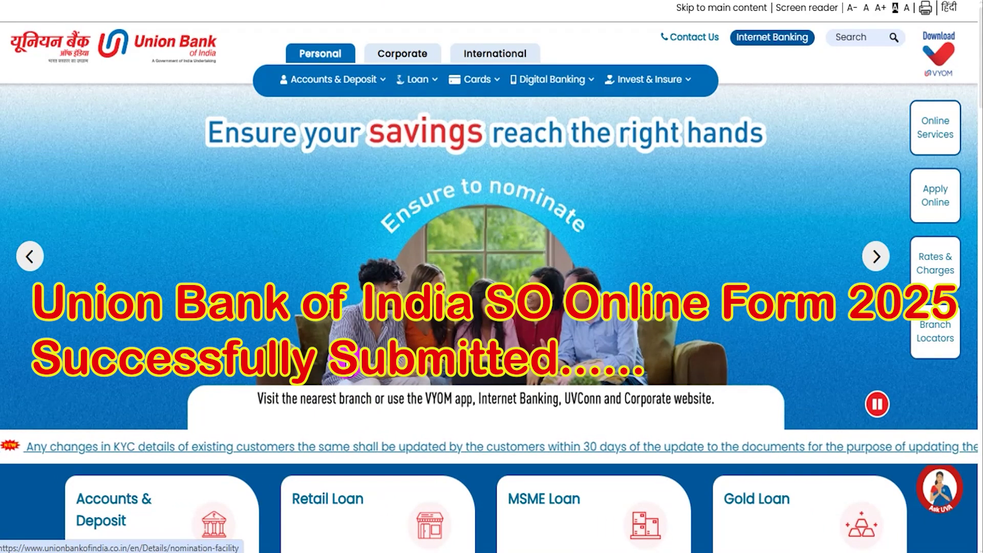
left_click(878, 259)
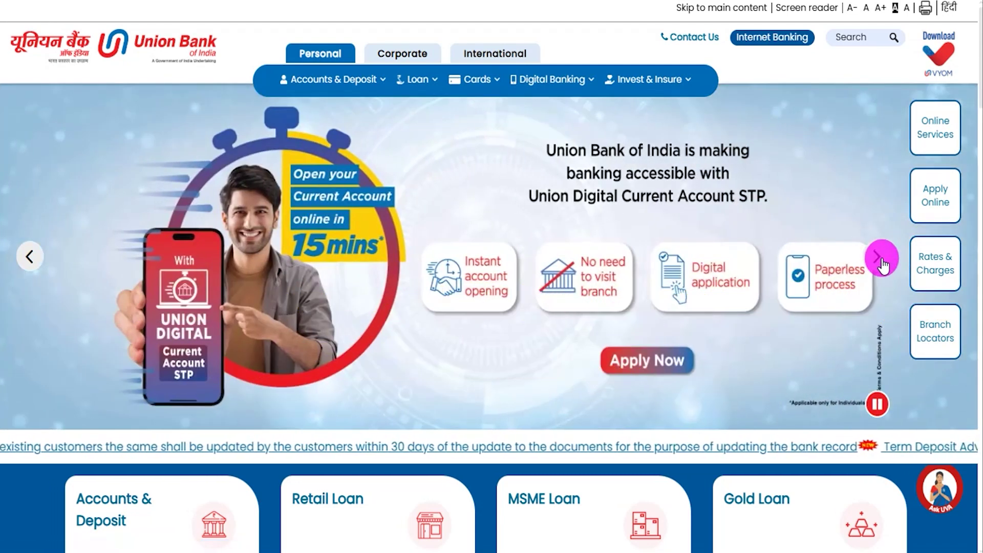
left_click(879, 259)
left_click(878, 258)
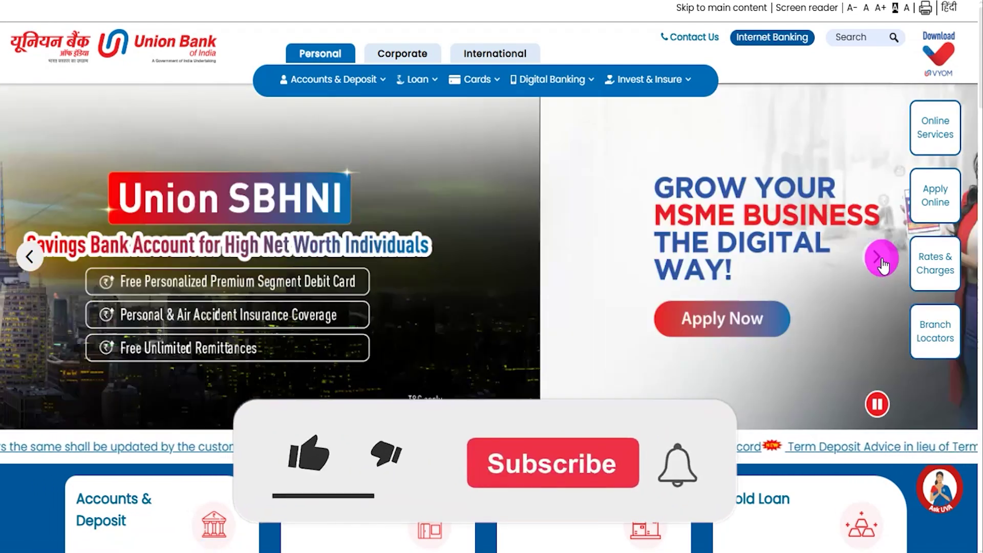
left_click(881, 259)
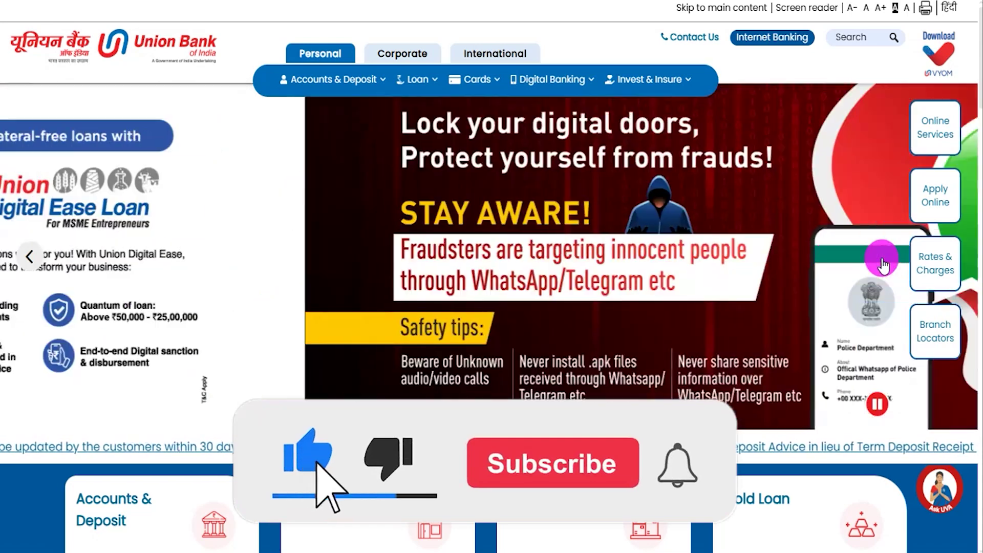
left_click(881, 259)
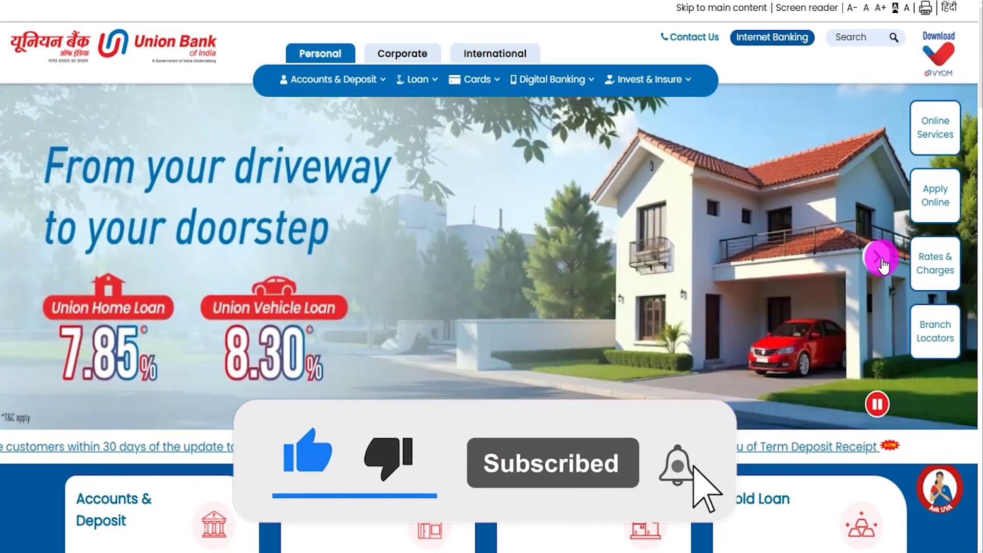
left_click(881, 260)
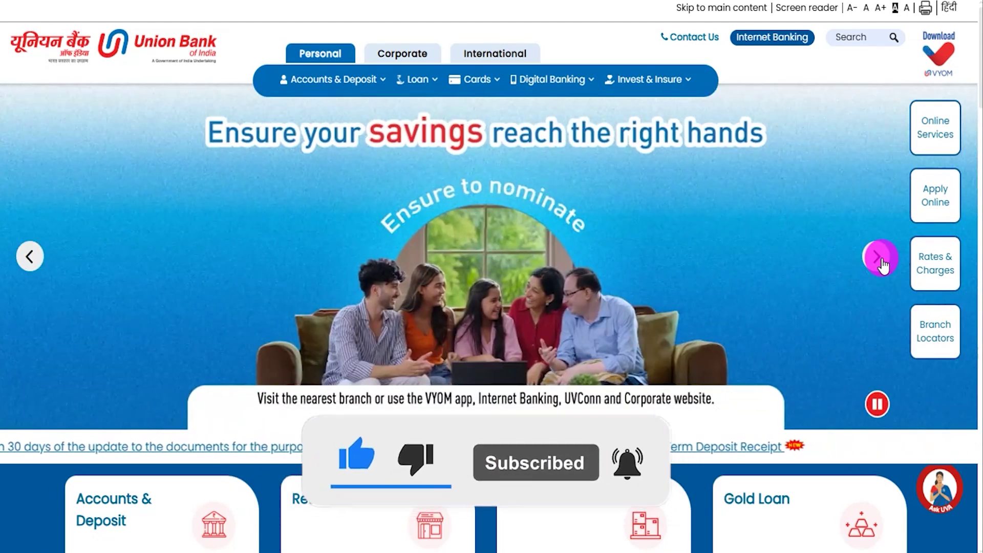